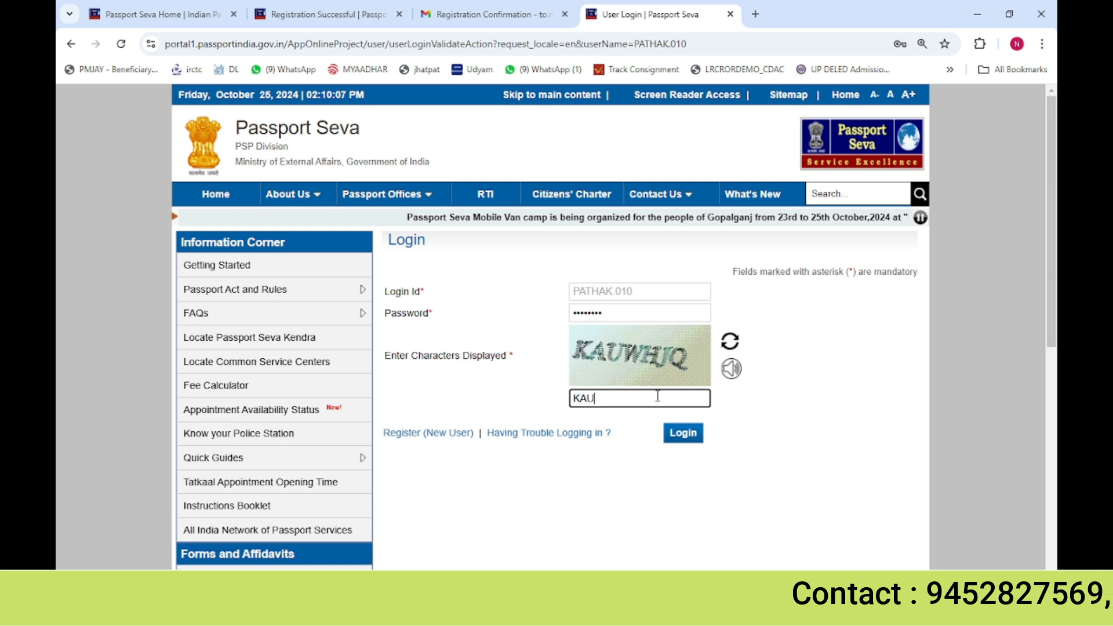
Enter the displayed captcha characters and log in to the applicant account
{"action": "type", "text": "WH"}
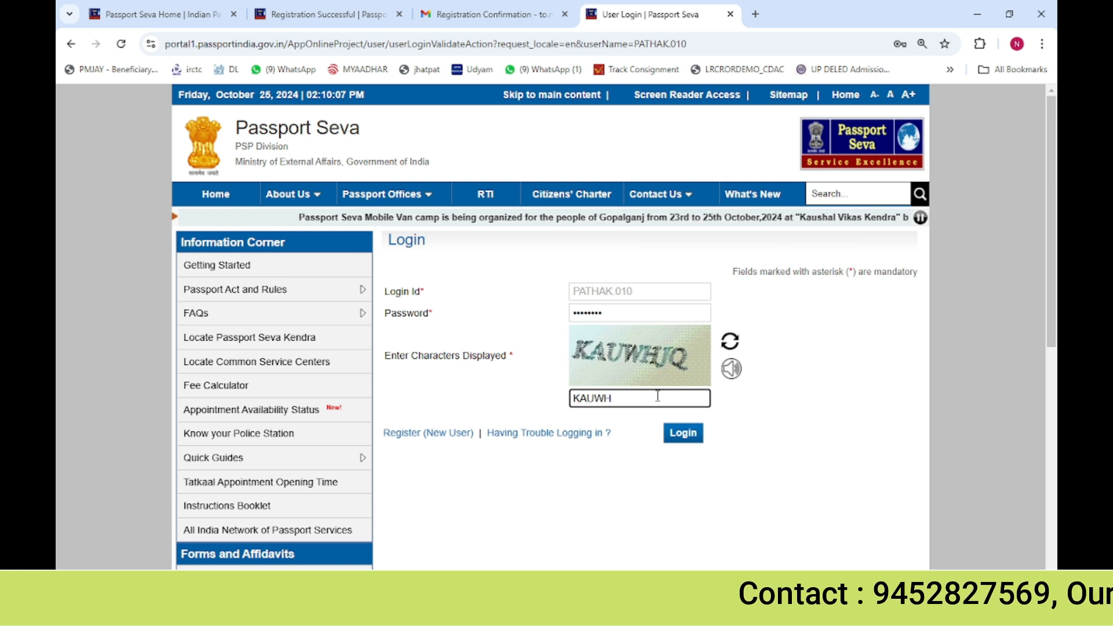
{"action": "type", "text": "JQ"}
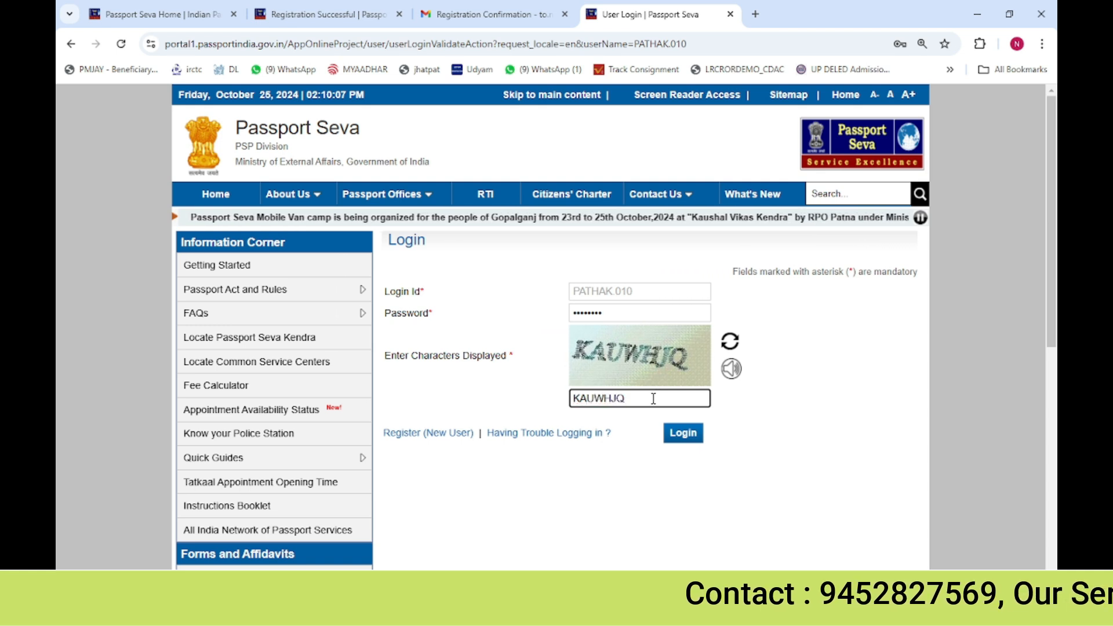
{"action": "left_click", "coordinate": [647, 470]}
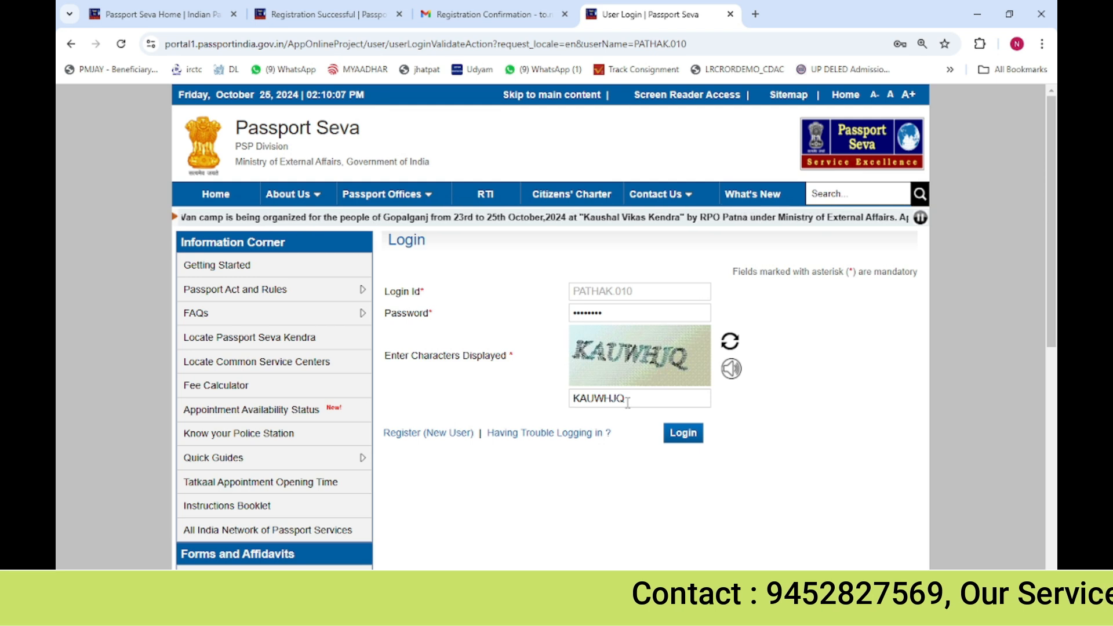
{"action": "left_click", "coordinate": [683, 433]}
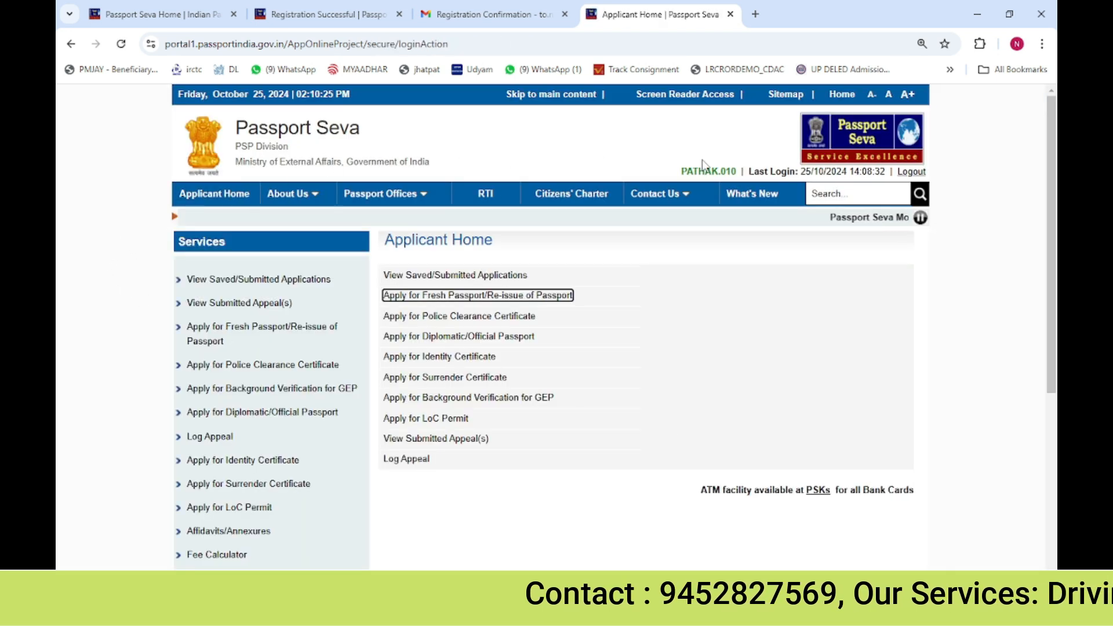
Open the Apply for Fresh Passport/Re-issue of Passport service and start the online application form
{"action": "left_click_drag", "start_coordinate": [740, 173], "coordinate": [676, 177]}
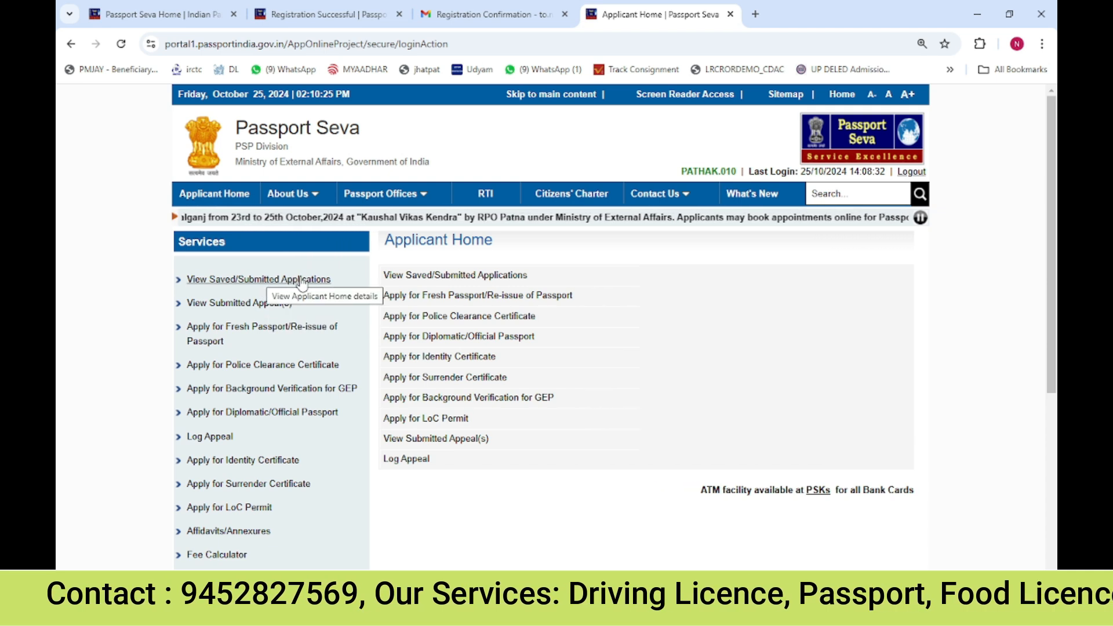
{"action": "left_click", "coordinate": [261, 332]}
{"action": "scroll", "coordinate": [486, 386], "scroll_direction": "down", "scroll_amount": 1}
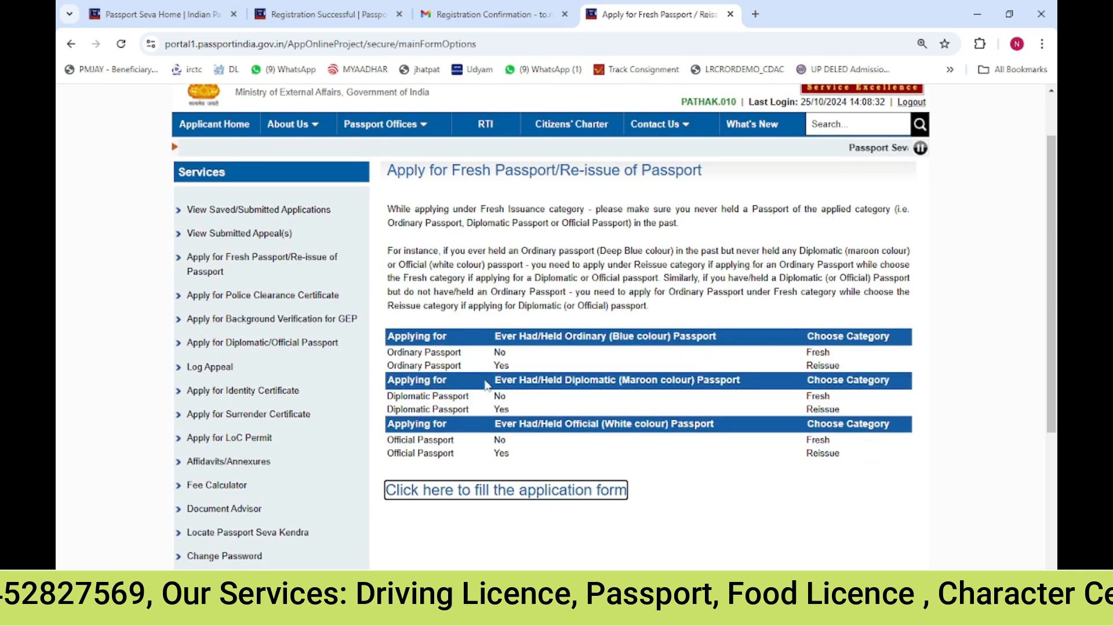
{"action": "left_click", "coordinate": [467, 502]}
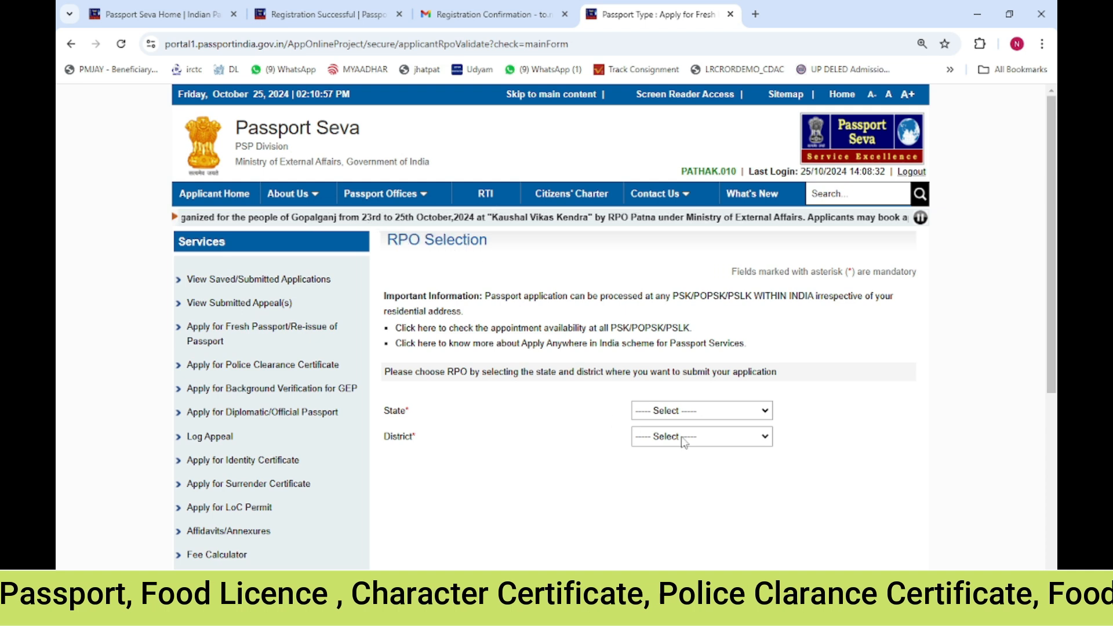
Choose Uttar Pradesh as the state and Varanasi as the district for RPO selection
{"action": "left_click", "coordinate": [707, 417]}
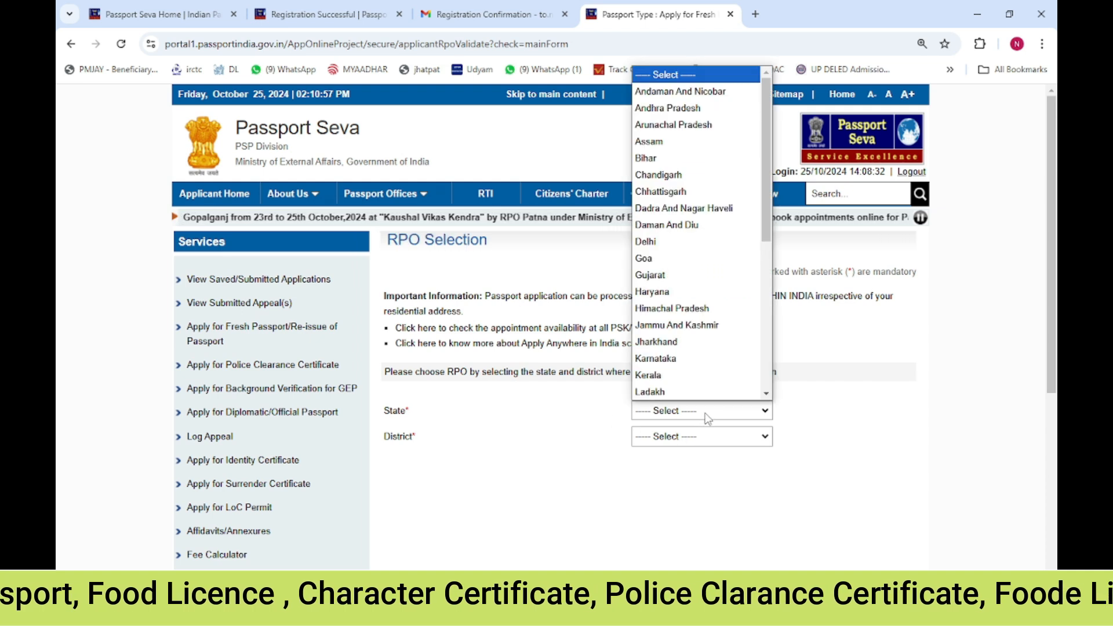
{"action": "key", "text": "Page_Down"}
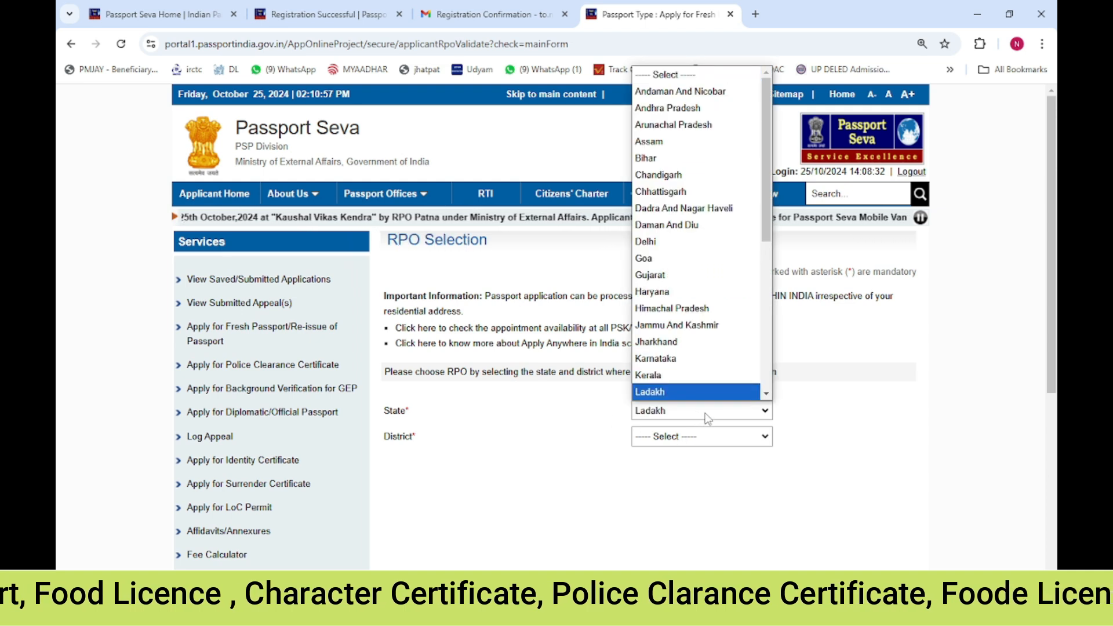
{"action": "key", "text": "u"}
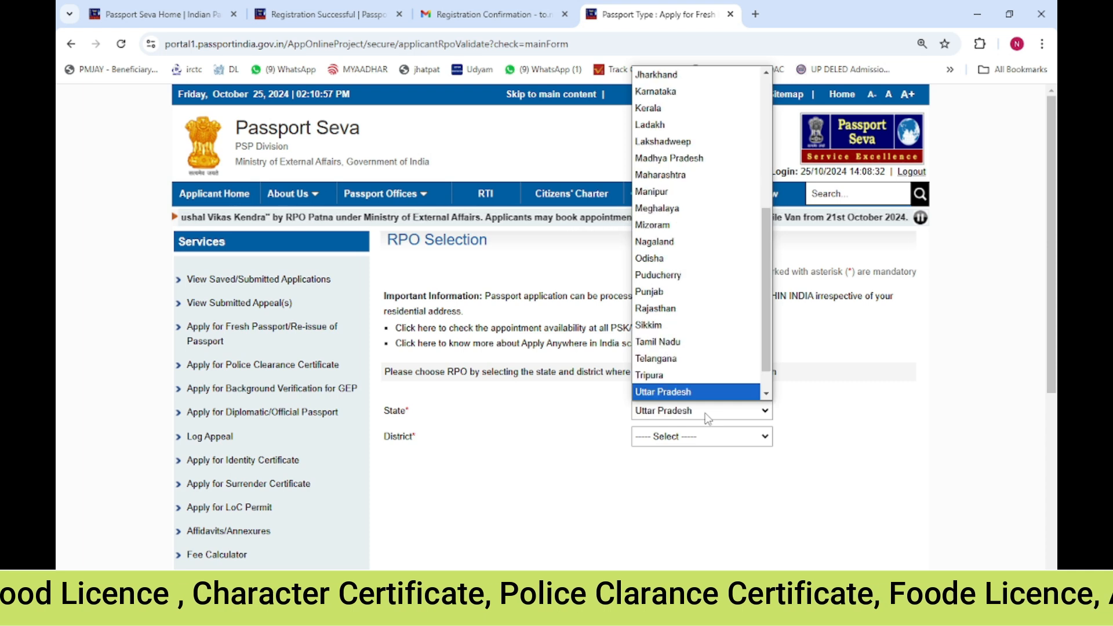
{"action": "key", "text": "Return"}
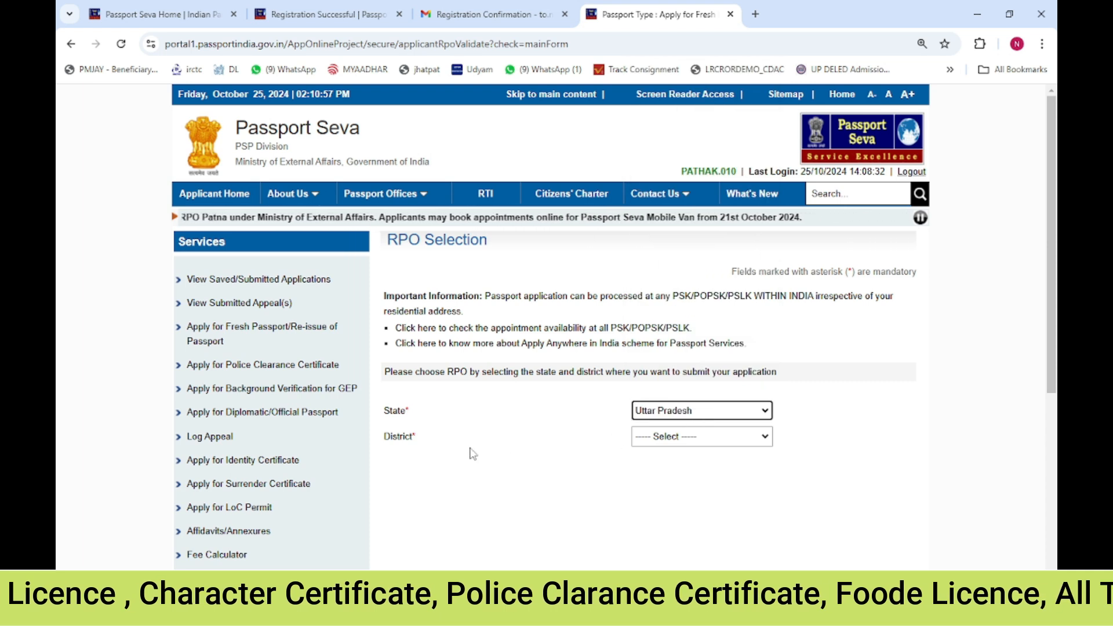
{"action": "left_click", "coordinate": [696, 440]}
{"action": "key", "text": "v"}
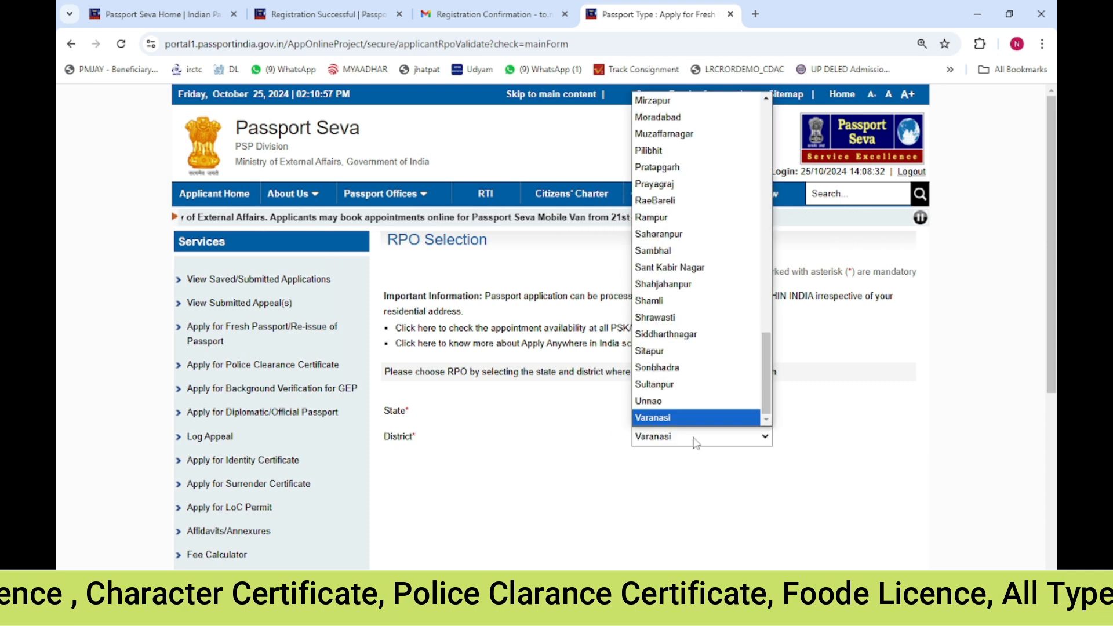
{"action": "key", "text": "Return"}
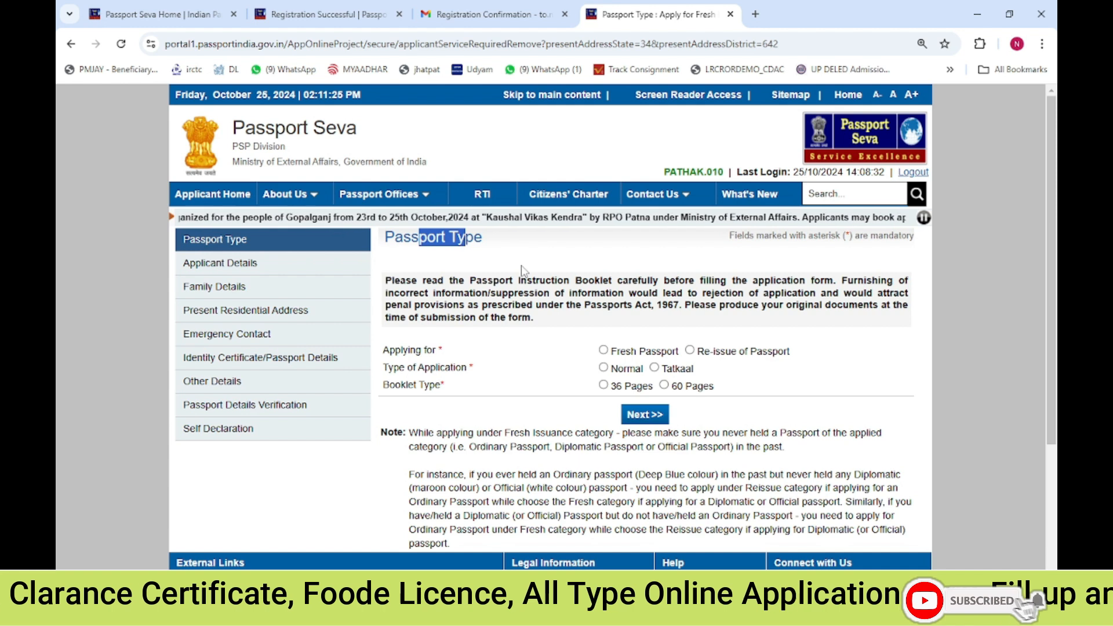
Select Fresh Passport, Normal application and a 36 Pages booklet, then continue to applicant details
{"action": "left_click", "coordinate": [604, 350]}
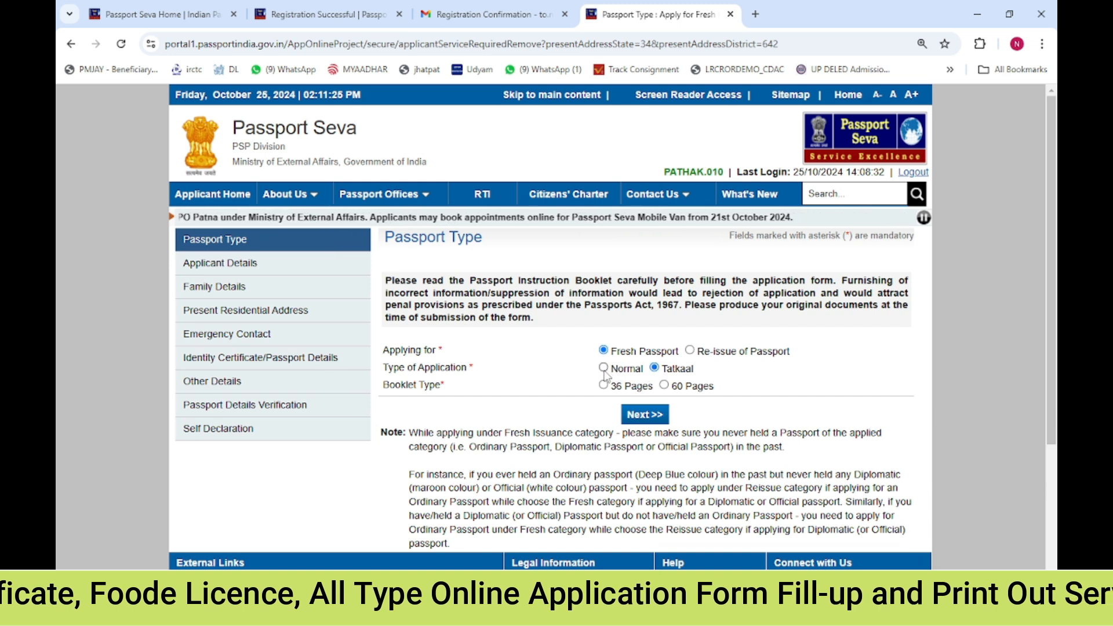
{"action": "left_click", "coordinate": [603, 370]}
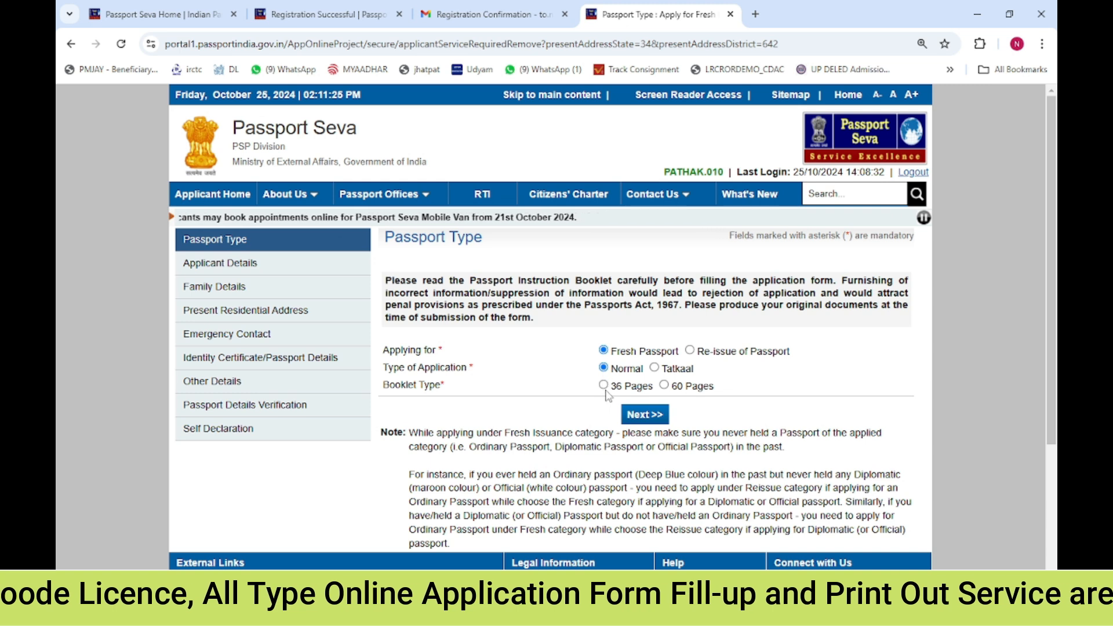
{"action": "left_click", "coordinate": [603, 385]}
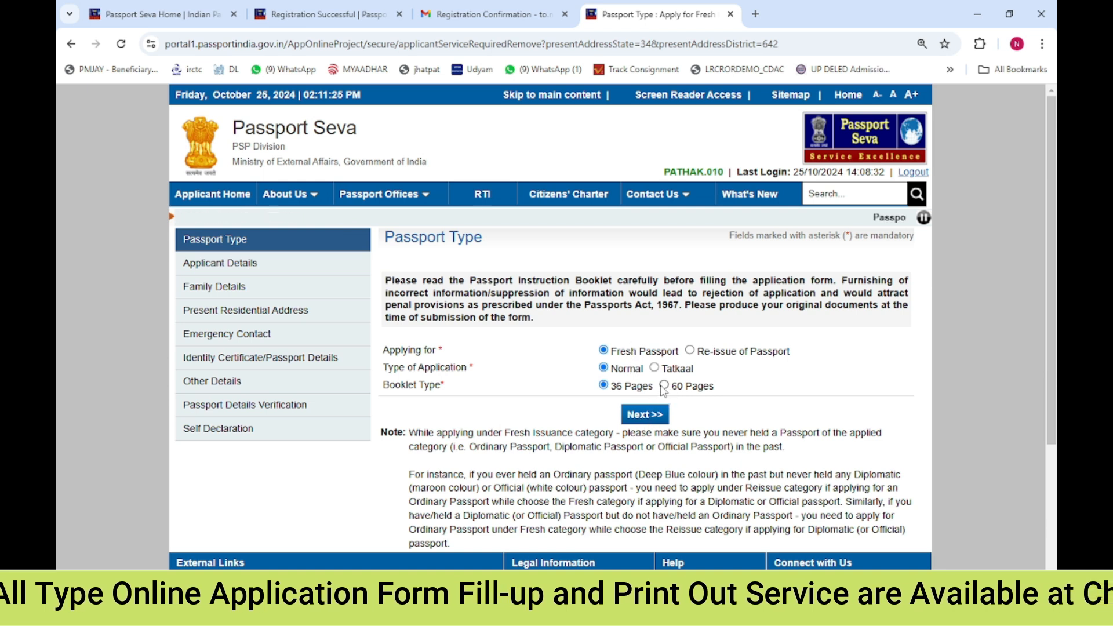
{"action": "left_click", "coordinate": [655, 421]}
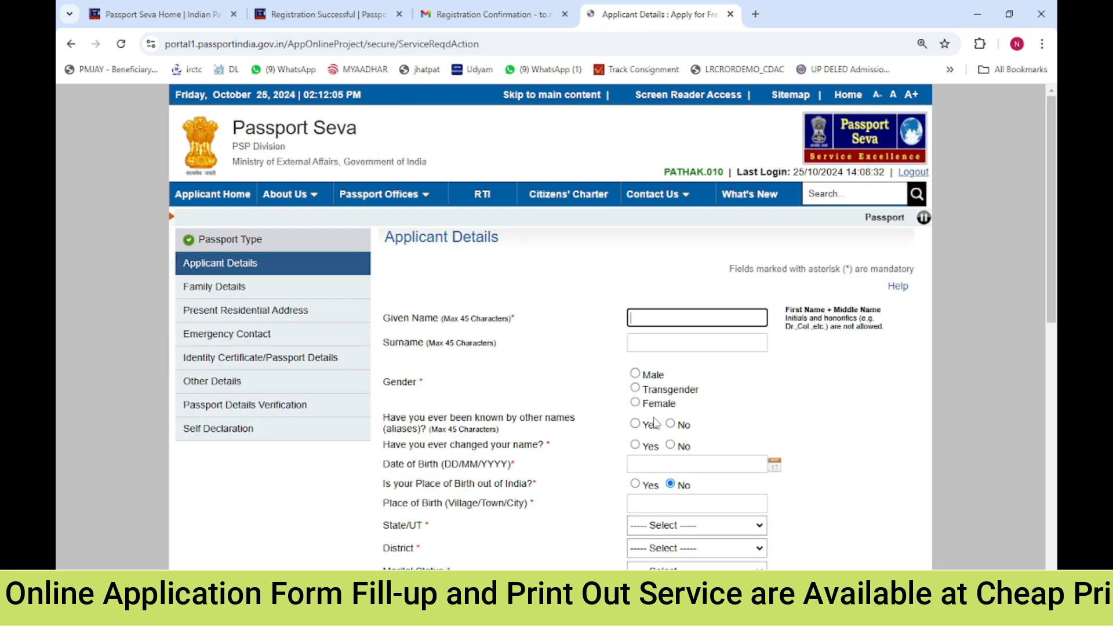
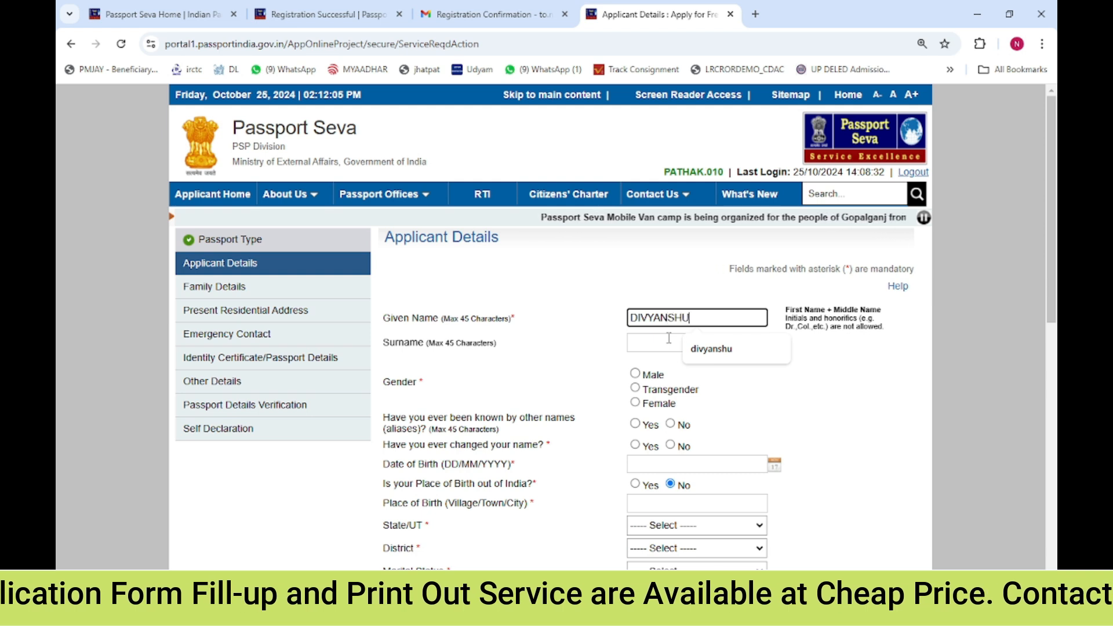
Enter the applicant's given name and surname and select Male as the gender
{"action": "left_click", "coordinate": [669, 338]}
{"action": "key", "text": "Tab"}
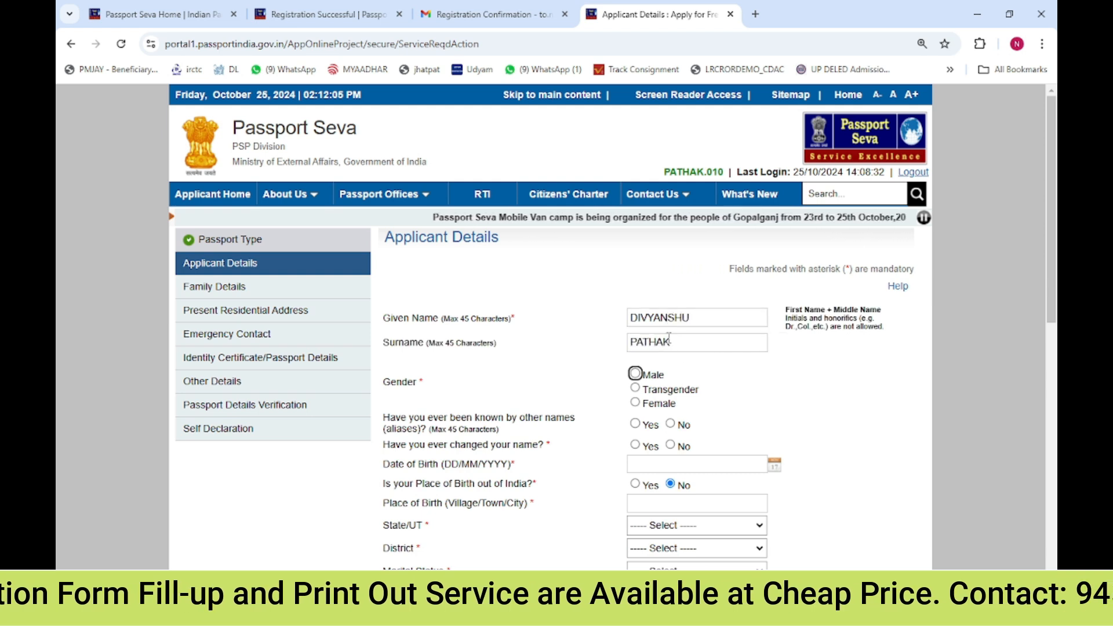
{"action": "key", "text": "space"}
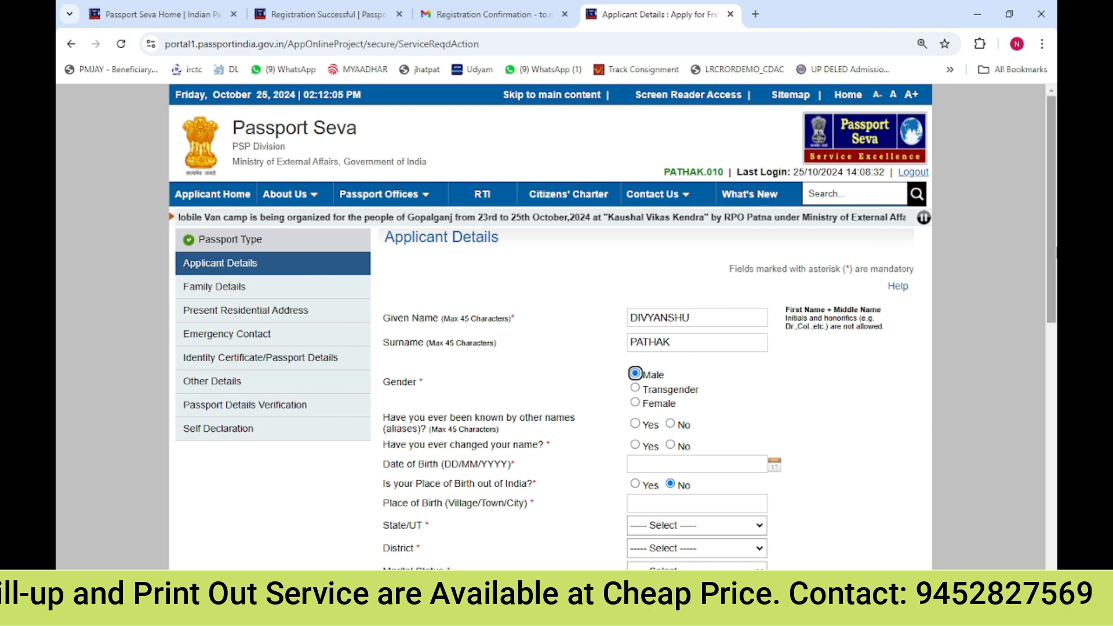
Answer No to both the aliases question and the changed-name question
{"action": "left_click", "coordinate": [671, 424]}
{"action": "left_click", "coordinate": [670, 444]}
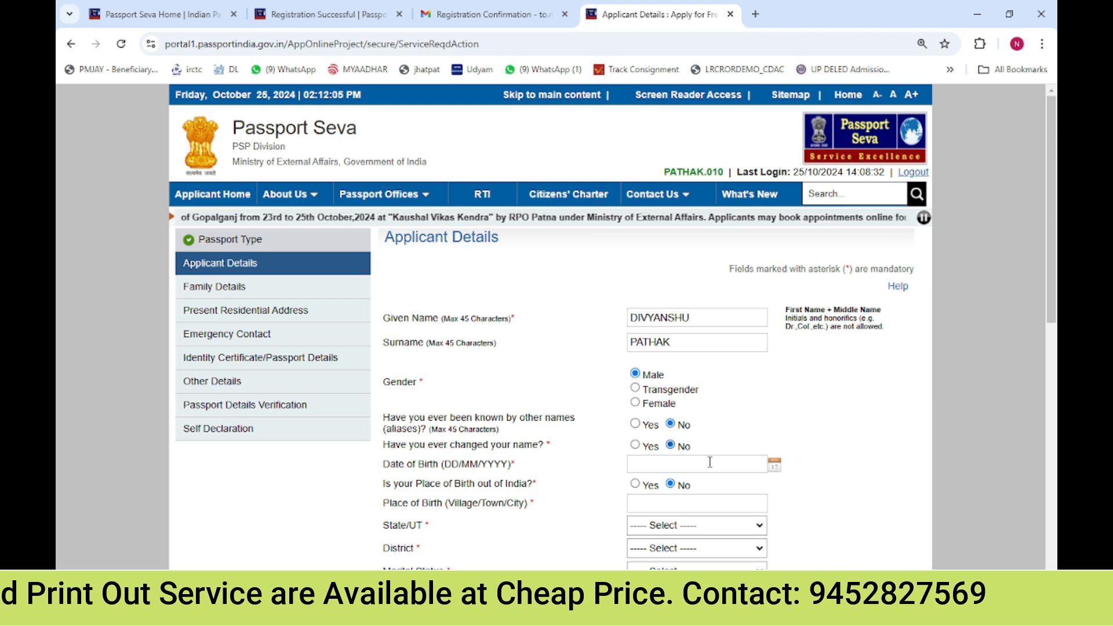
{"action": "left_click_drag", "start_coordinate": [517, 422], "coordinate": [557, 421]}
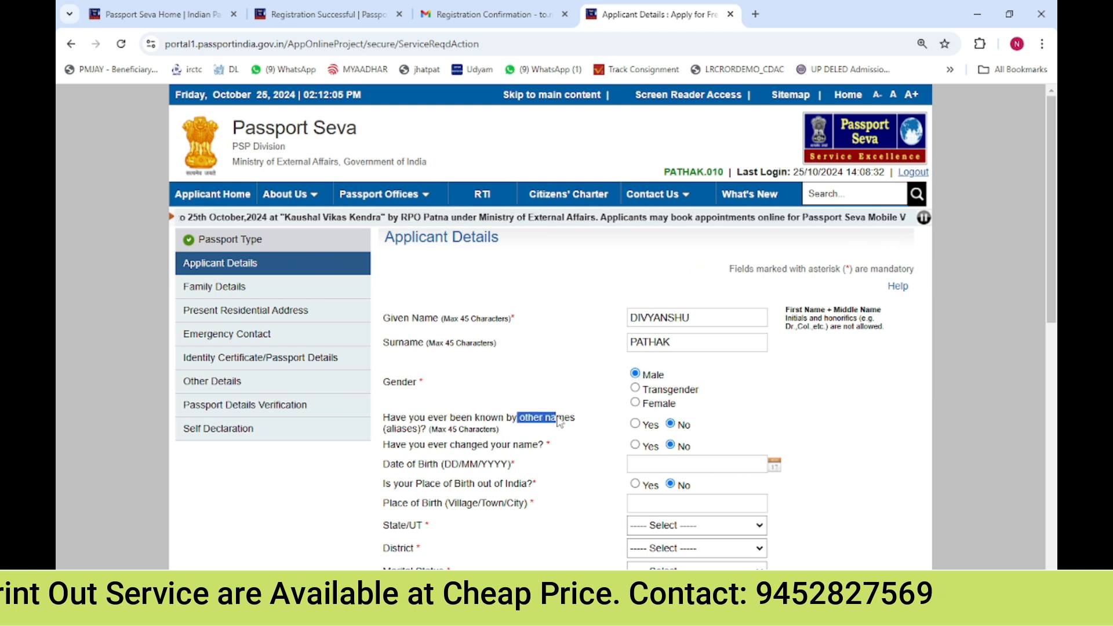
{"action": "left_click_drag", "start_coordinate": [447, 448], "coordinate": [778, 474]}
Pick the applicant's date of birth from the calendar picker
{"action": "left_click", "coordinate": [776, 467]}
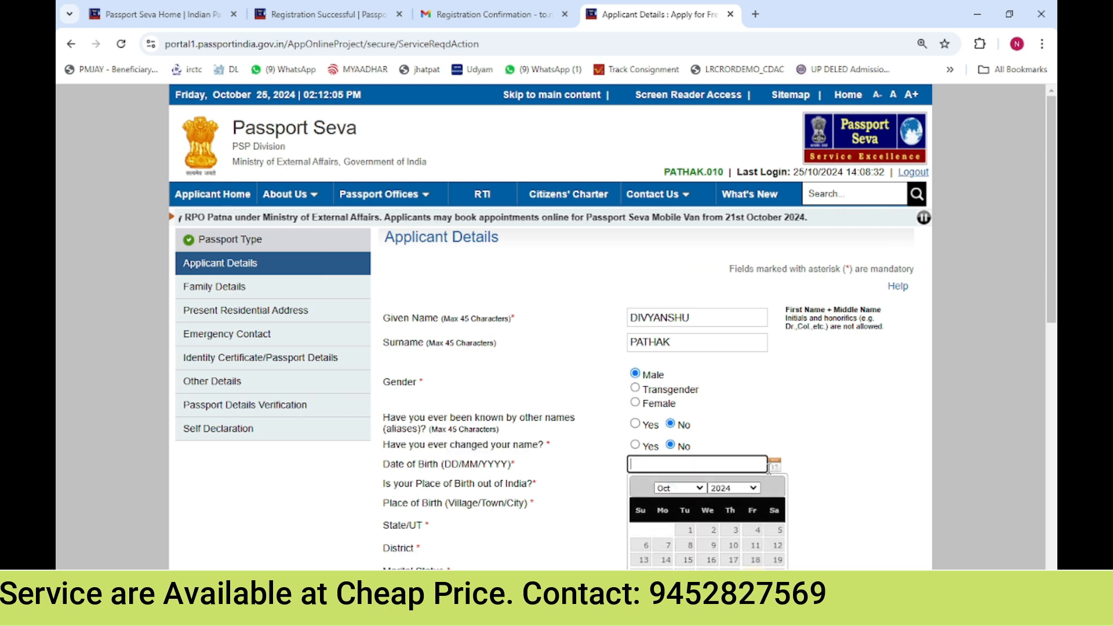
{"action": "left_click", "coordinate": [741, 490]}
{"action": "type", "text": "000"}
{"action": "key", "text": "Return"}
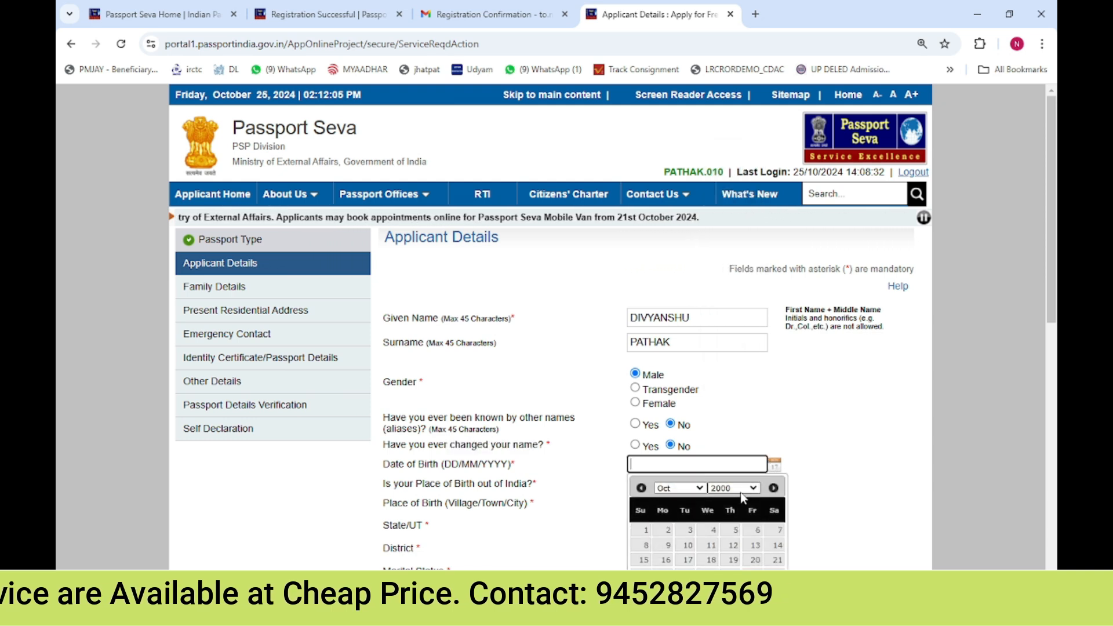
{"action": "left_click", "coordinate": [679, 488]}
{"action": "left_click", "coordinate": [679, 474]}
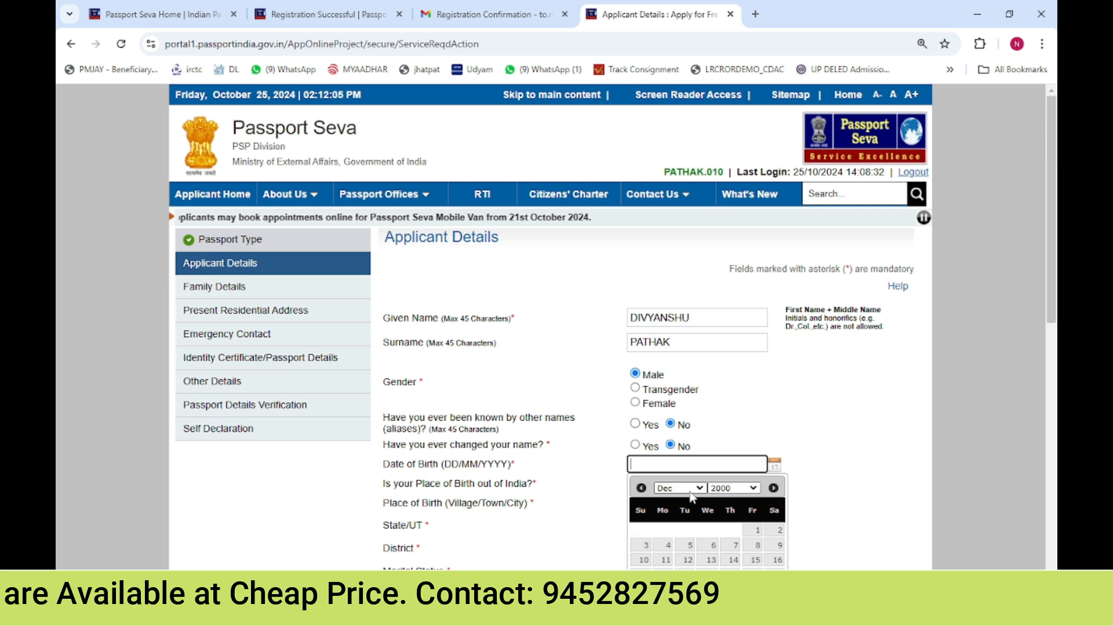
{"action": "left_click", "coordinate": [733, 589]}
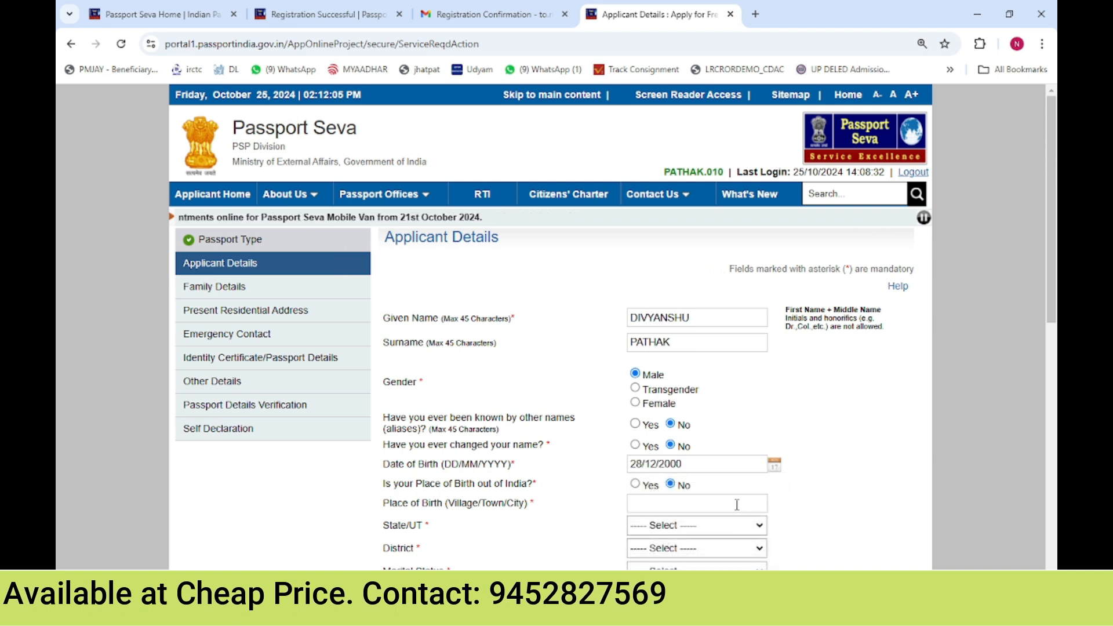
Enter JAMUAR as the place of birth and select Madhya Pradesh as the birth state
{"action": "left_click", "coordinate": [737, 504]}
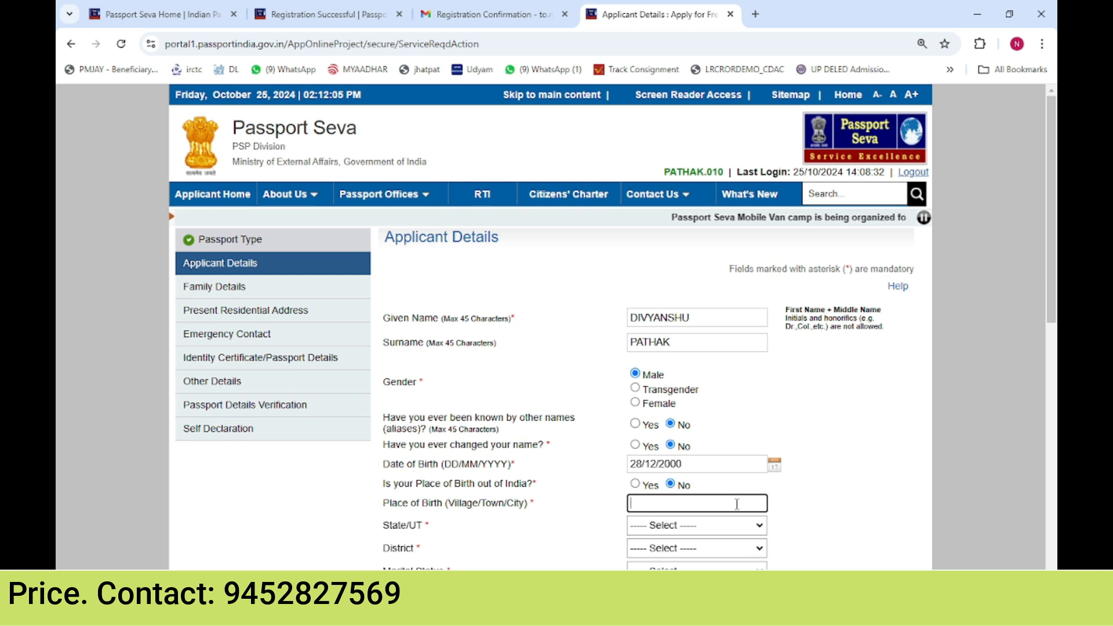
{"action": "type", "text": "JAMUAR"}
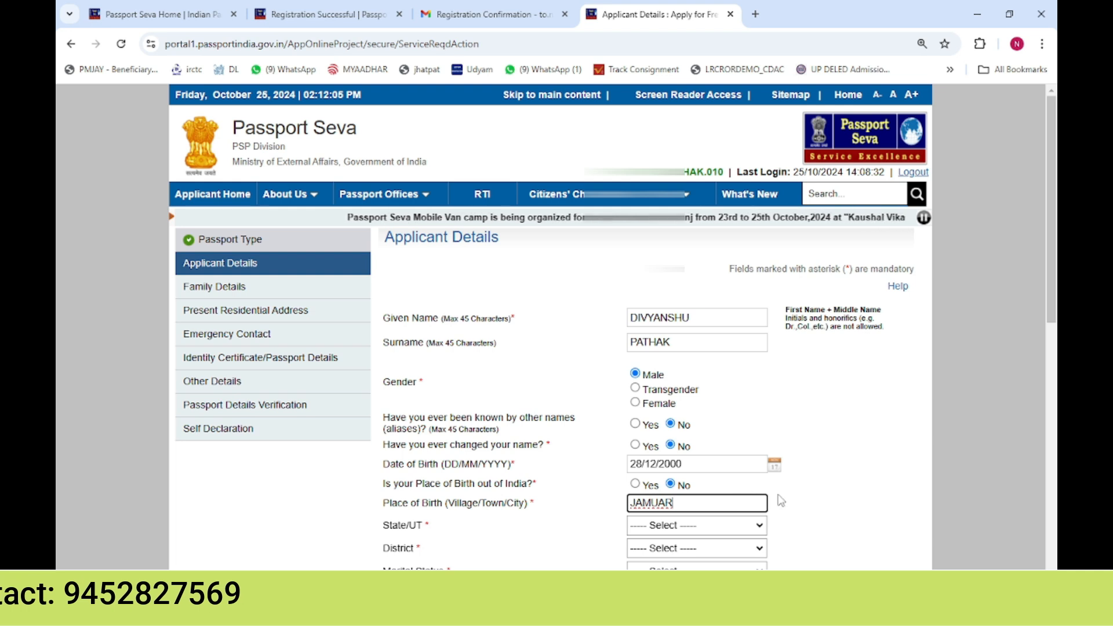
{"action": "left_click", "coordinate": [804, 498]}
{"action": "left_click", "coordinate": [704, 526]}
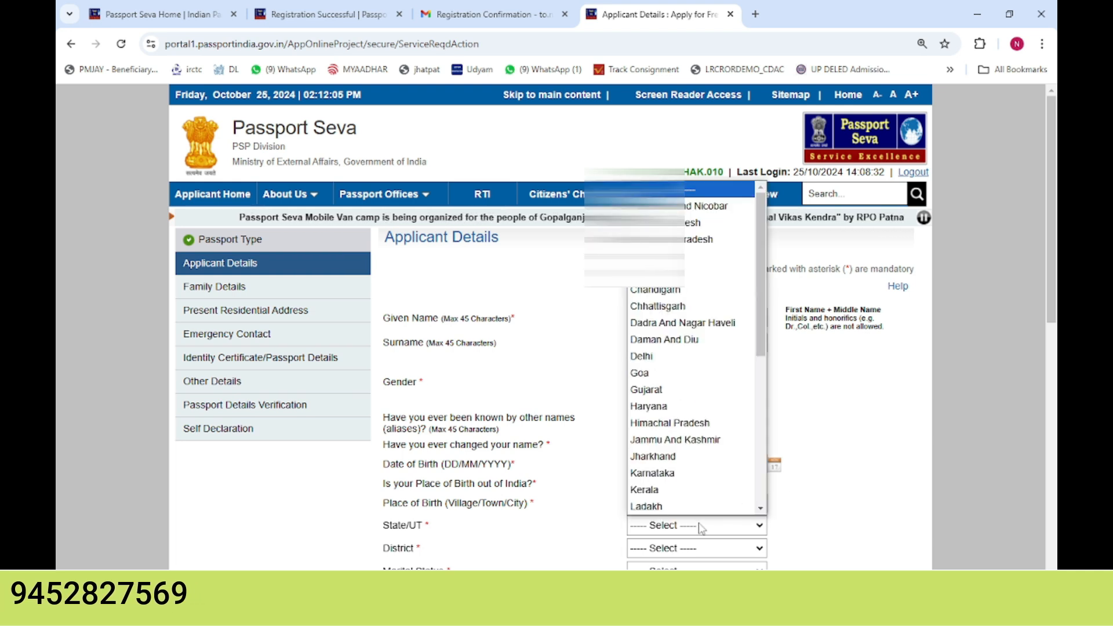
{"action": "key", "text": "m"}
{"action": "key", "text": "Return"}
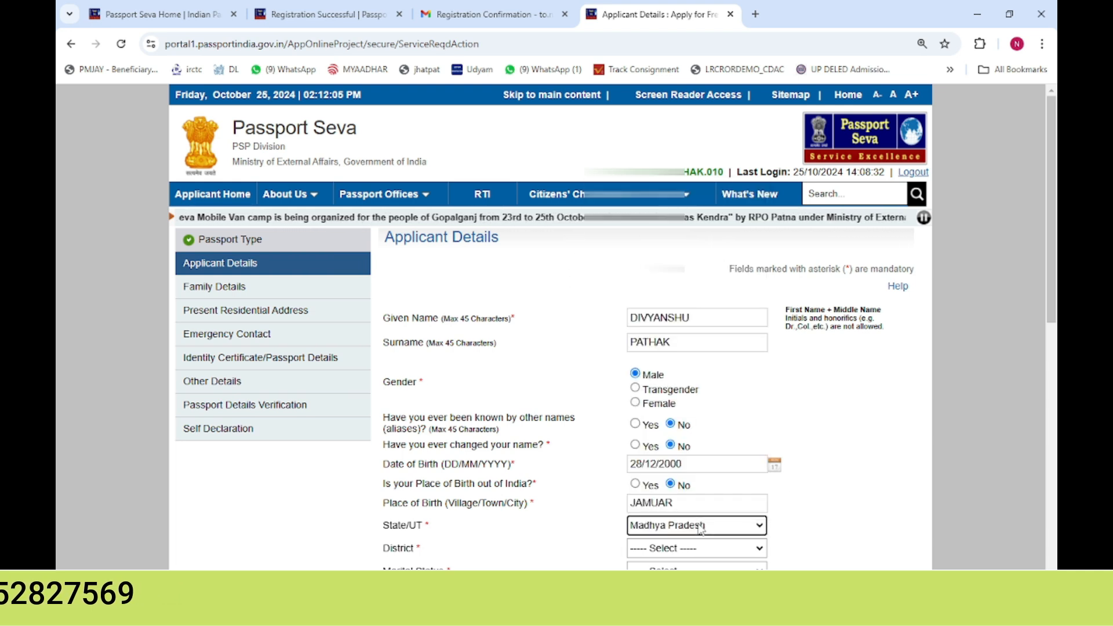
Choose the birth district and set the marital status to Single
{"action": "left_click_drag", "start_coordinate": [1054, 165], "coordinate": [1054, 290]}
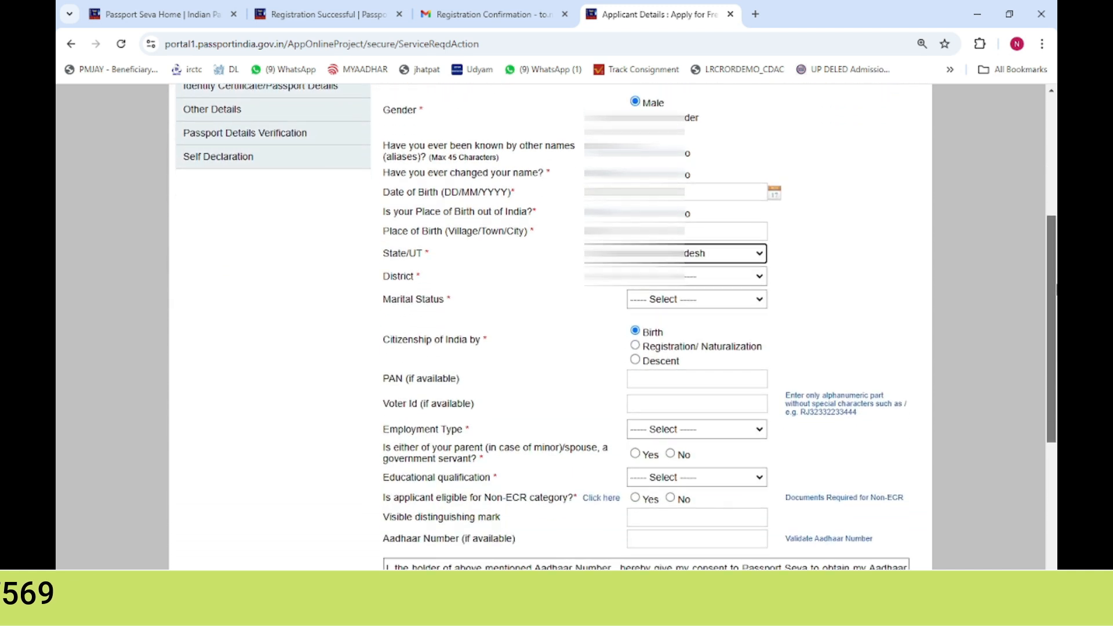
{"action": "left_click", "coordinate": [709, 281]}
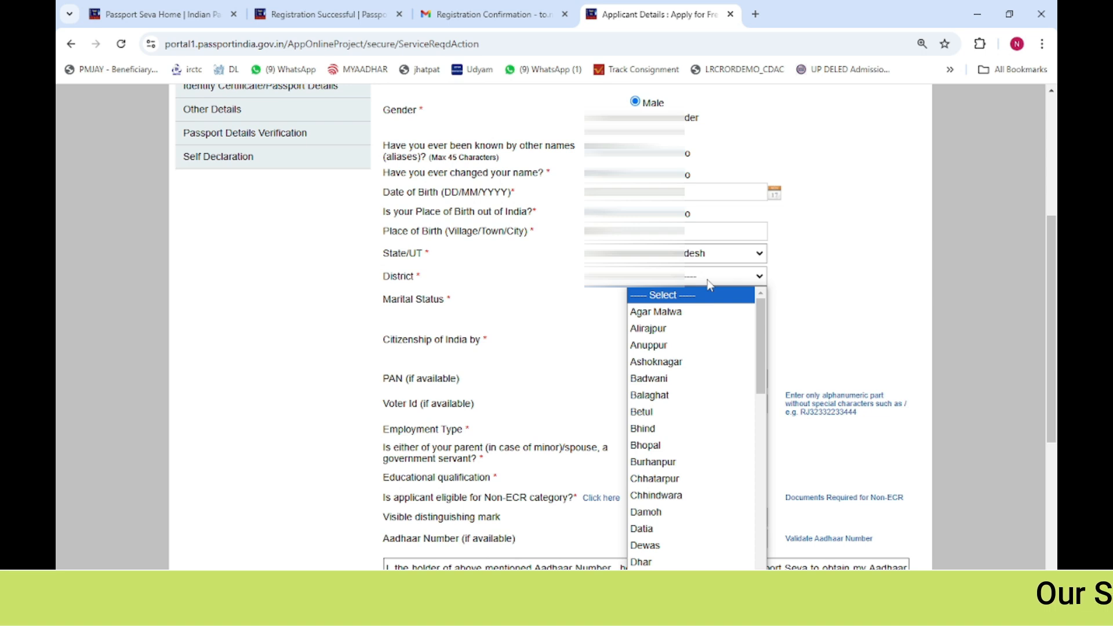
{"action": "type", "text": "si"}
{"action": "key", "text": "Return"}
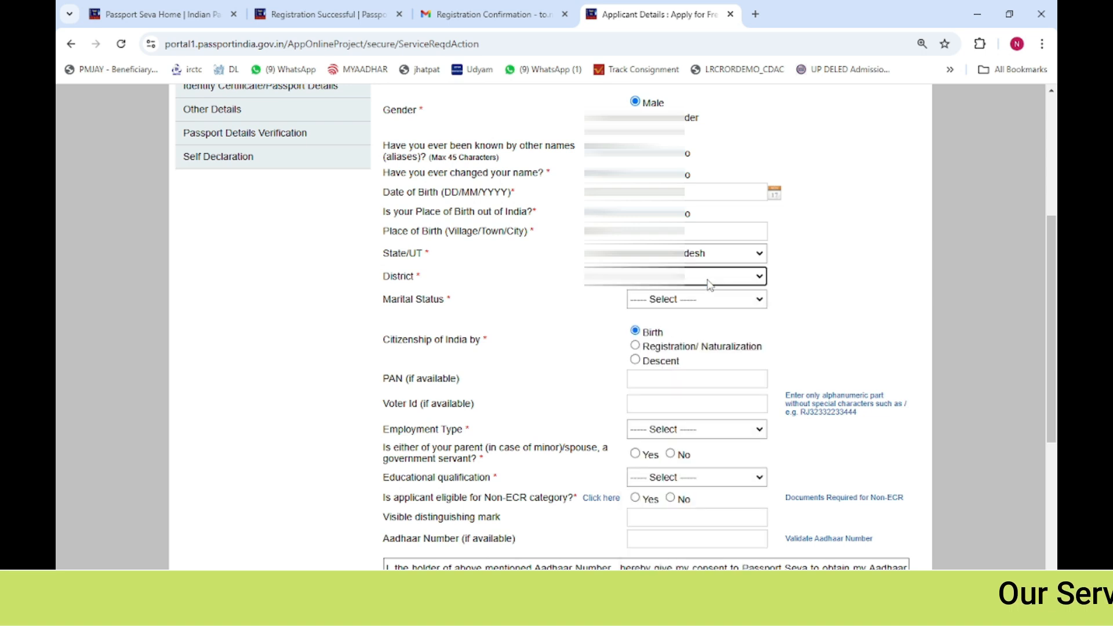
{"action": "left_click", "coordinate": [762, 304]}
{"action": "left_click", "coordinate": [686, 367]}
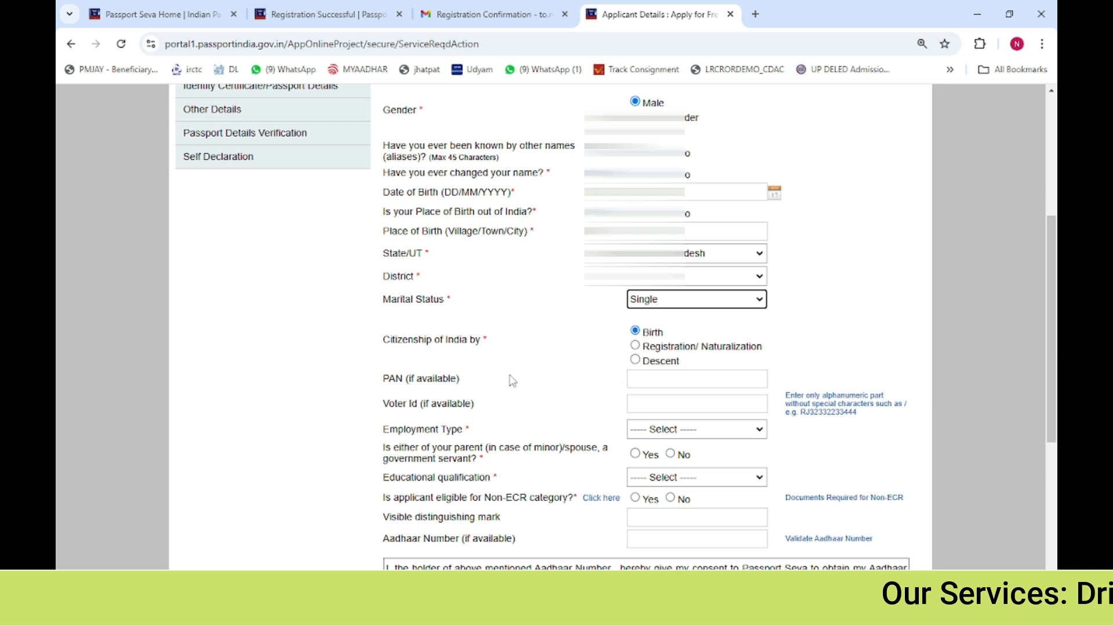
Set the applicant's employment type to Student
{"action": "left_click", "coordinate": [410, 379]}
{"action": "left_click_drag", "start_coordinate": [411, 380], "coordinate": [453, 414]}
{"action": "left_click", "coordinate": [641, 378]}
{"action": "left_click", "coordinate": [669, 408]}
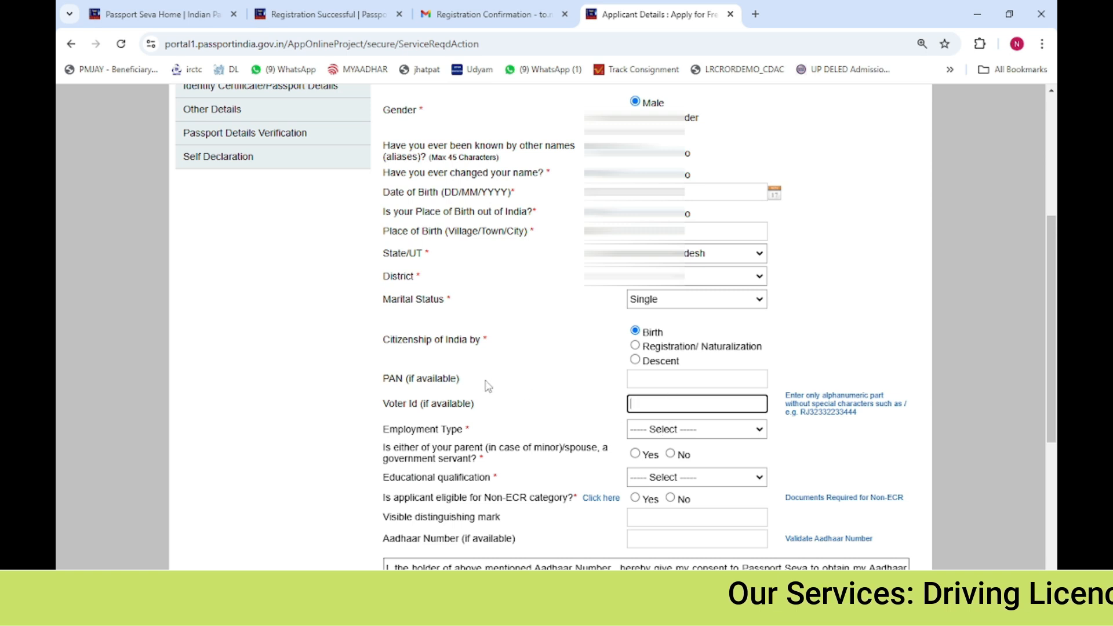
{"action": "left_click_drag", "start_coordinate": [416, 401], "coordinate": [457, 411]}
{"action": "left_click", "coordinate": [577, 448]}
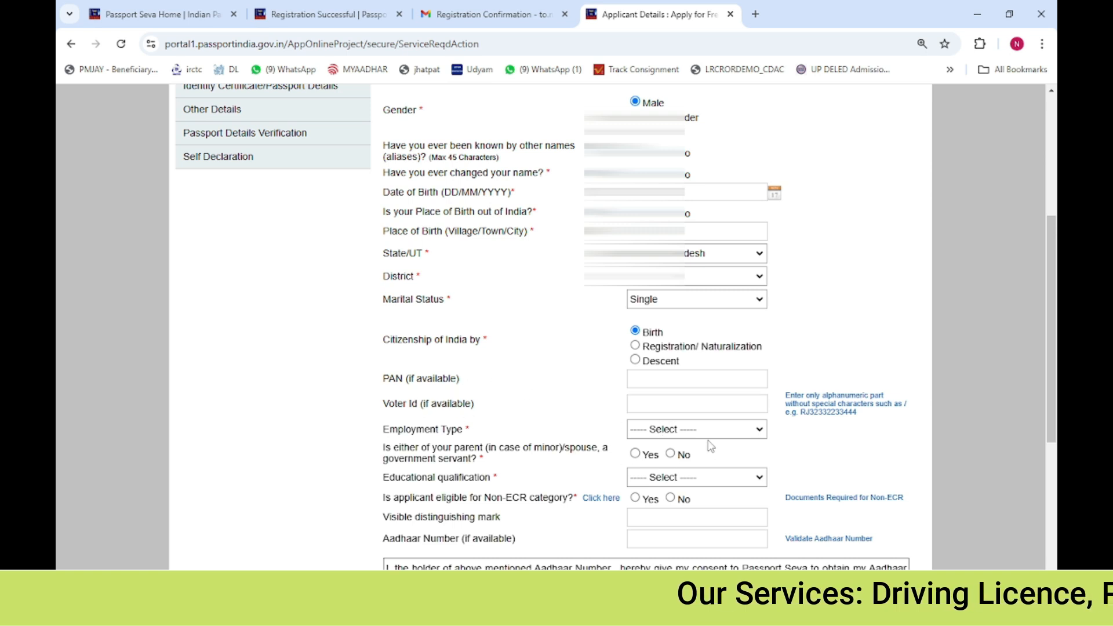
{"action": "left_click_drag", "start_coordinate": [404, 430], "coordinate": [463, 432]}
{"action": "left_click", "coordinate": [475, 433]}
{"action": "left_click", "coordinate": [657, 438]}
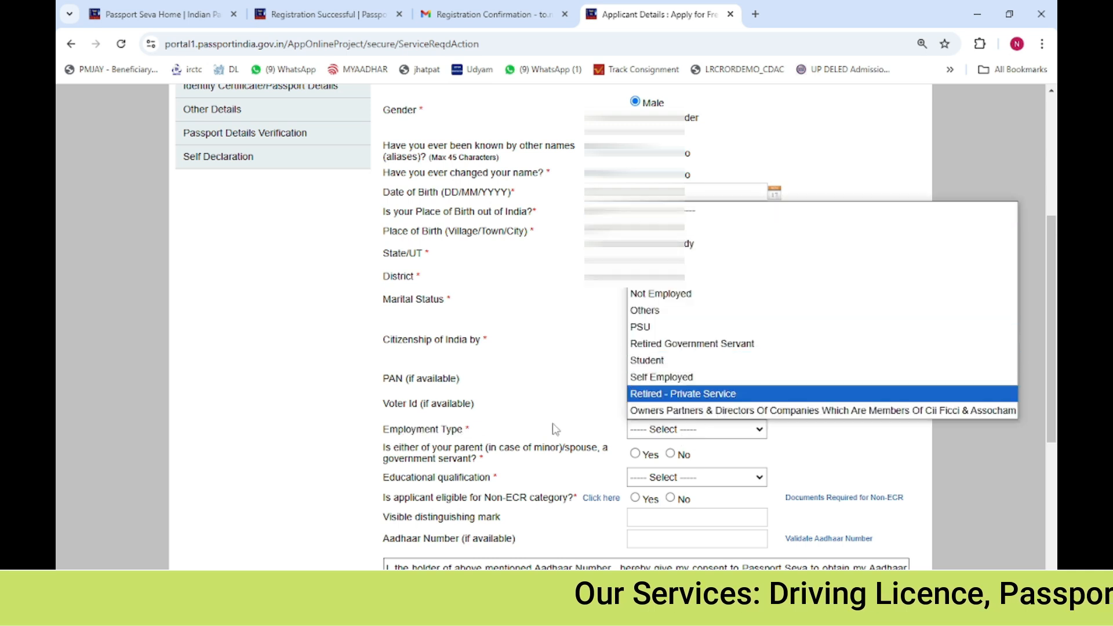
{"action": "left_click", "coordinate": [728, 365]}
{"action": "left_click", "coordinate": [676, 429]}
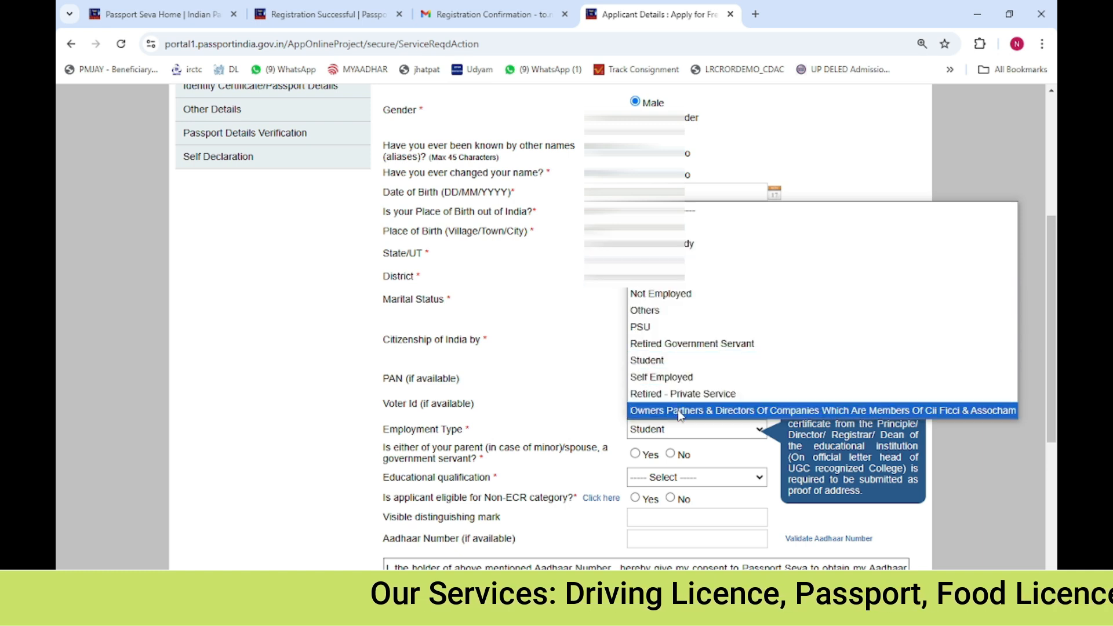
{"action": "left_click", "coordinate": [603, 362]}
Answer No to whether either parent or spouse is a government servant
{"action": "scroll", "coordinate": [597, 385], "scroll_direction": "down", "scroll_amount": 1}
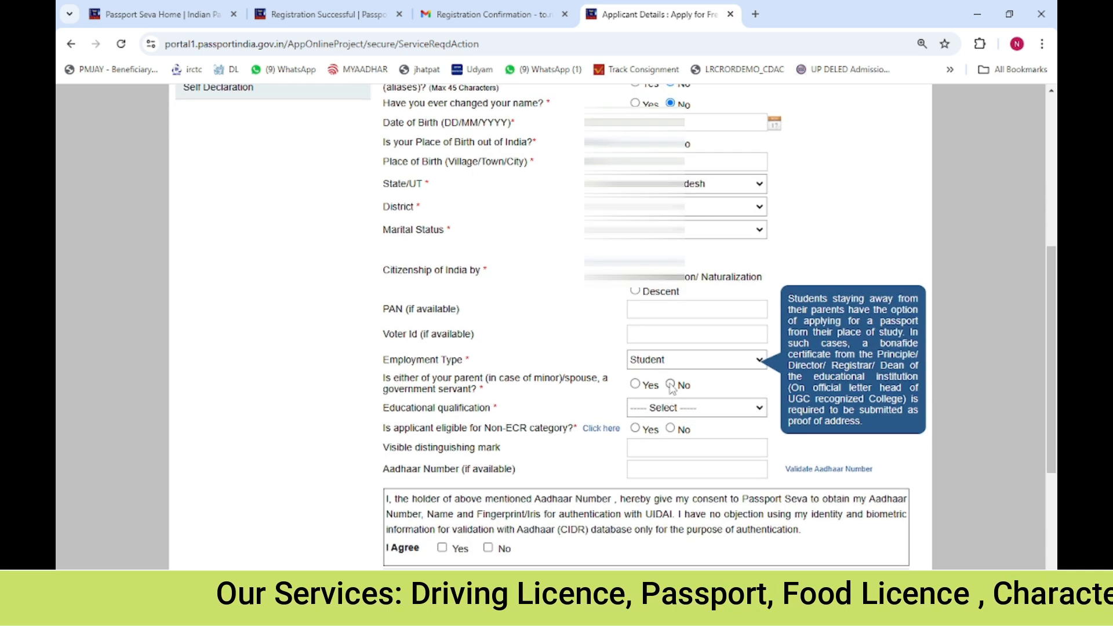
{"action": "left_click_drag", "start_coordinate": [389, 382], "coordinate": [484, 390]}
{"action": "left_click", "coordinate": [496, 388]}
{"action": "left_click_drag", "start_coordinate": [566, 381], "coordinate": [580, 386]}
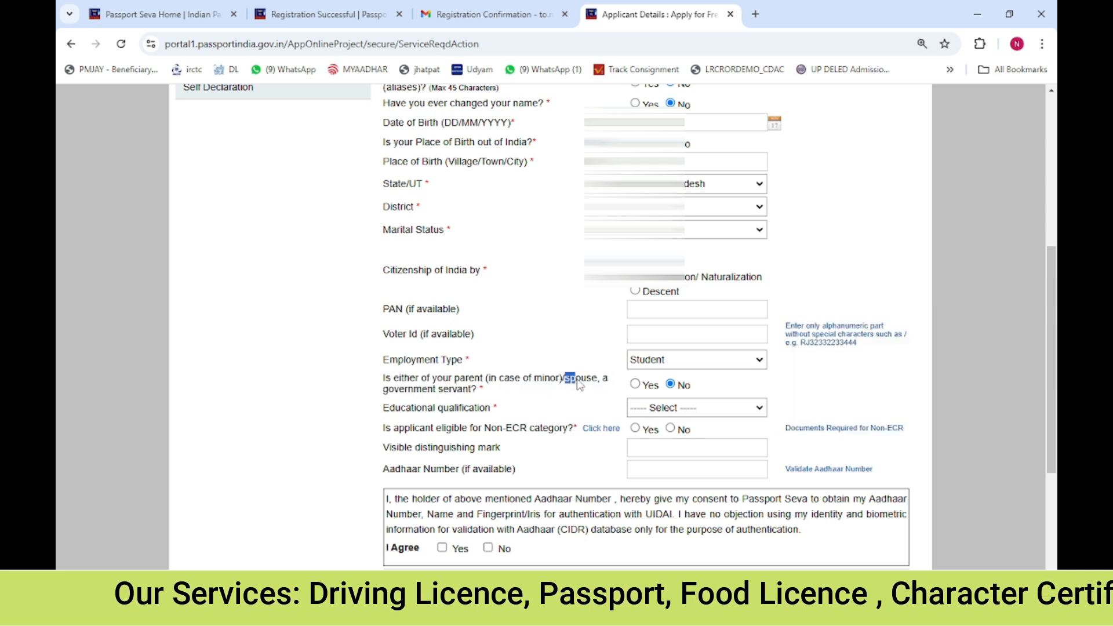
{"action": "left_click", "coordinate": [579, 386]}
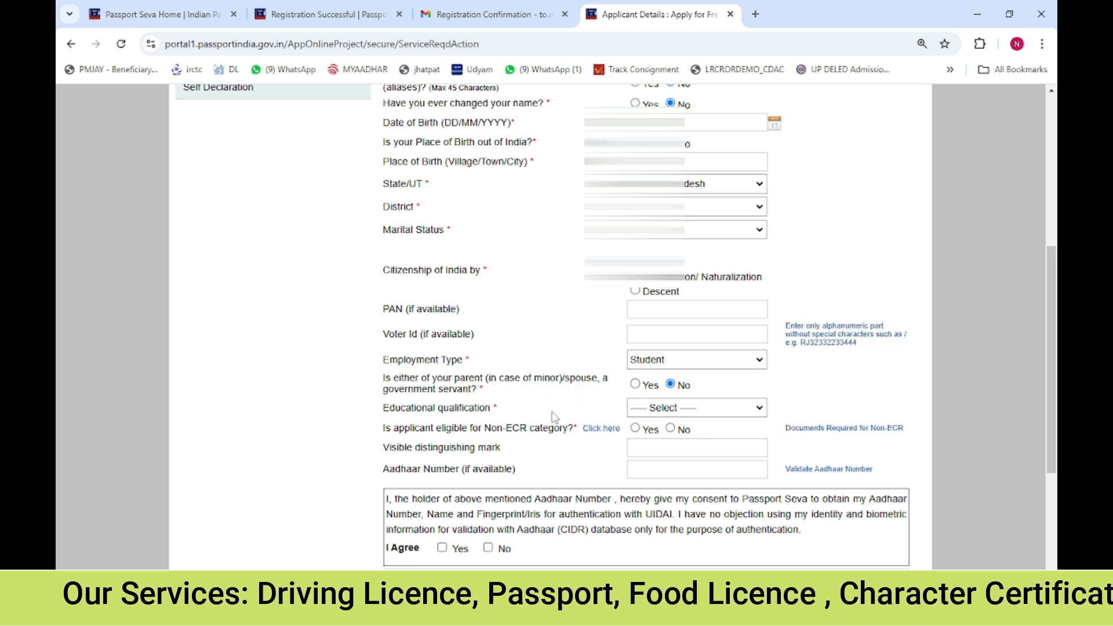
Set the educational qualification to 10th Pass And Above
{"action": "left_click", "coordinate": [708, 410]}
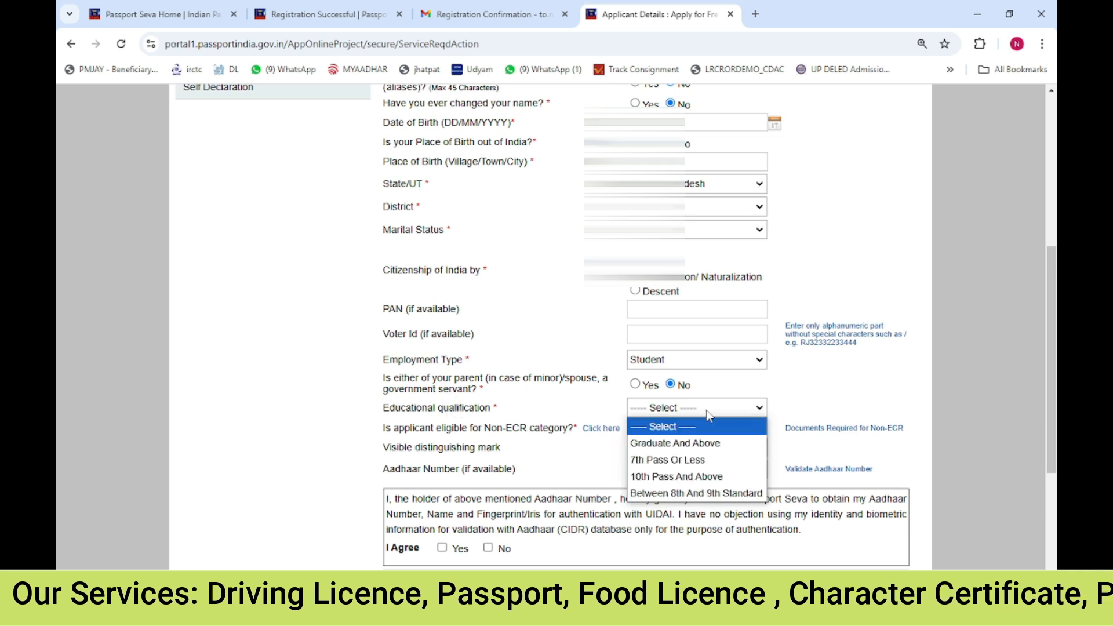
{"action": "left_click", "coordinate": [692, 475]}
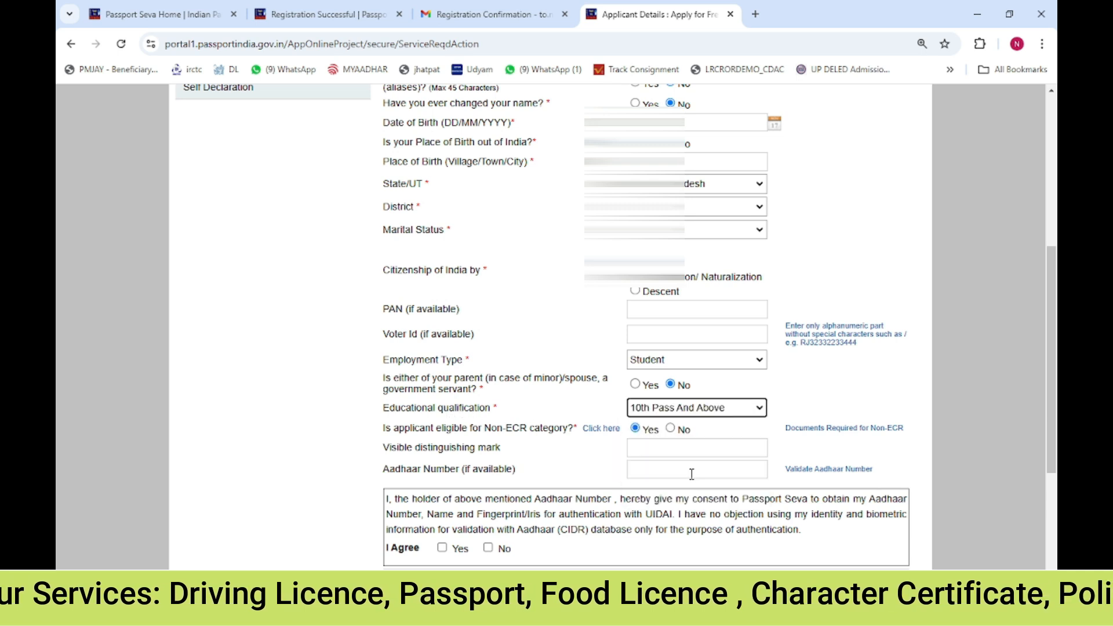
{"action": "left_click", "coordinate": [683, 415]}
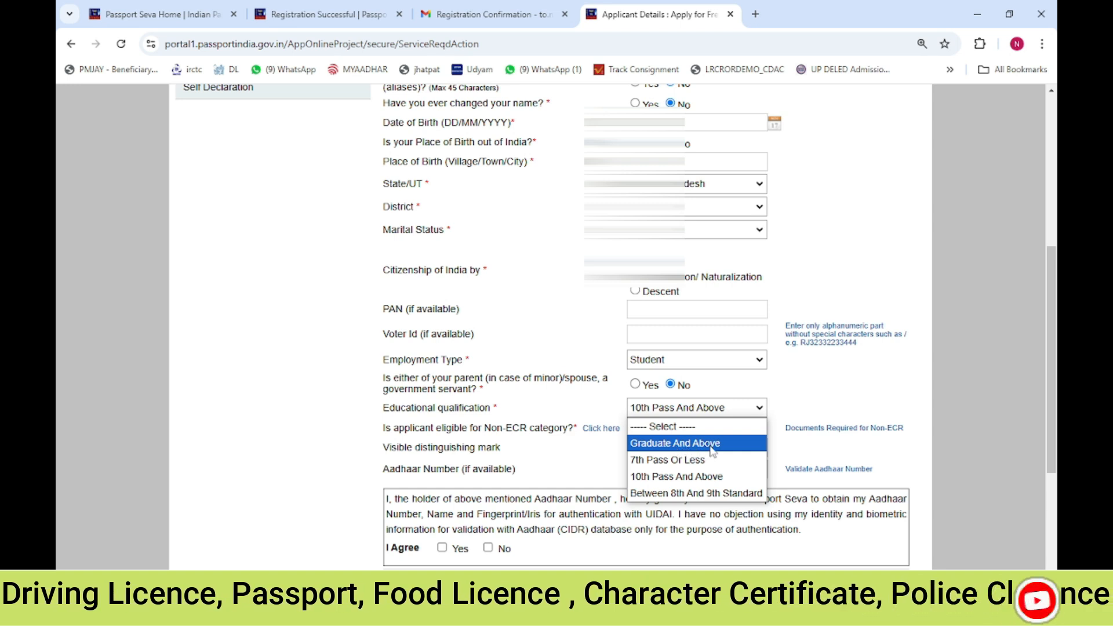
{"action": "left_click", "coordinate": [718, 477]}
Enter the applicant's Aadhaar number in its field
{"action": "scroll", "coordinate": [665, 464], "scroll_direction": "down", "scroll_amount": 1}
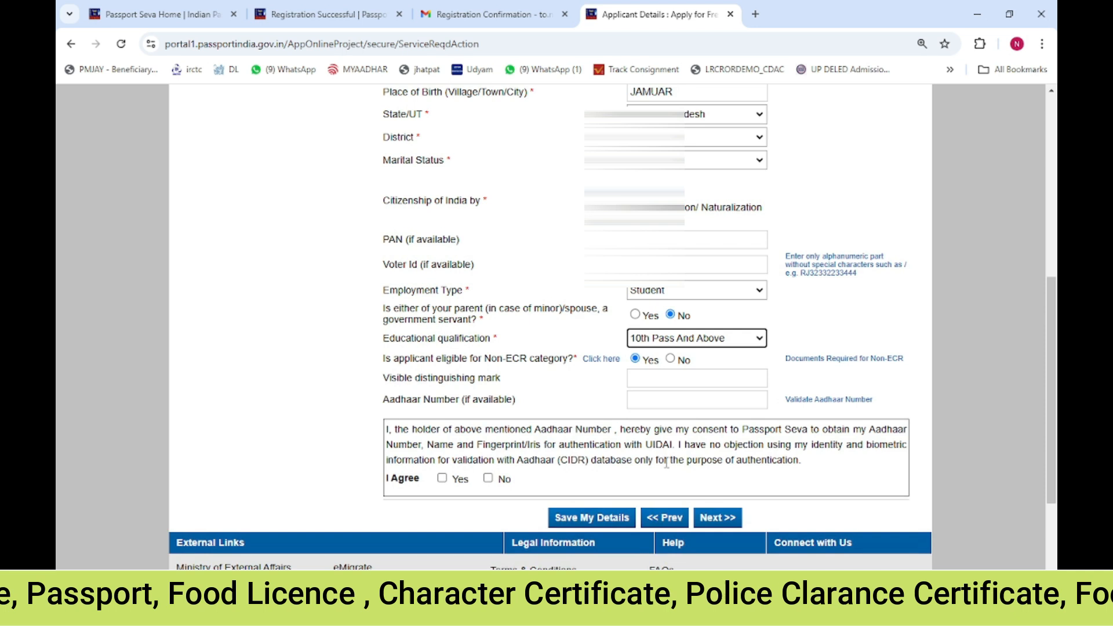
{"action": "left_click", "coordinate": [676, 400]}
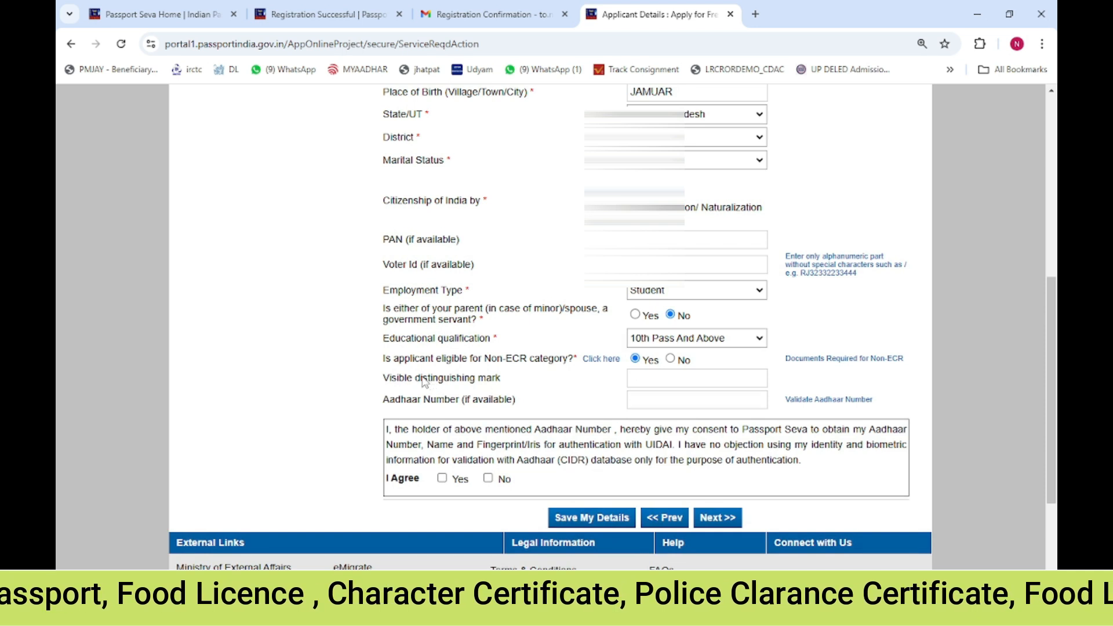
{"action": "left_click_drag", "start_coordinate": [426, 383], "coordinate": [492, 385]}
{"action": "left_click", "coordinate": [668, 380]}
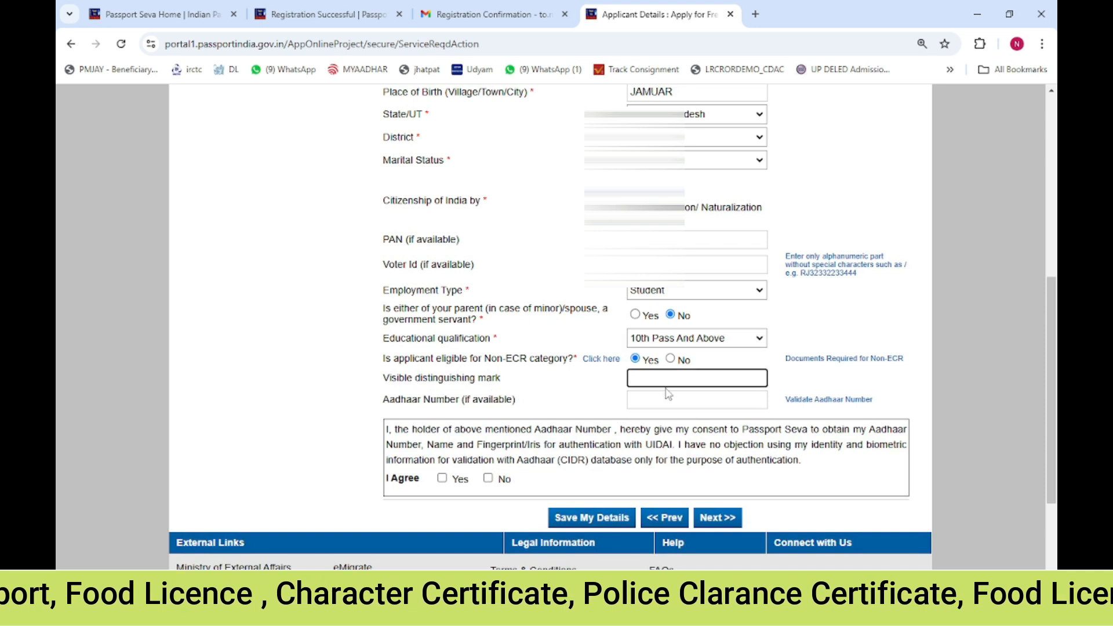
{"action": "left_click", "coordinate": [662, 401]}
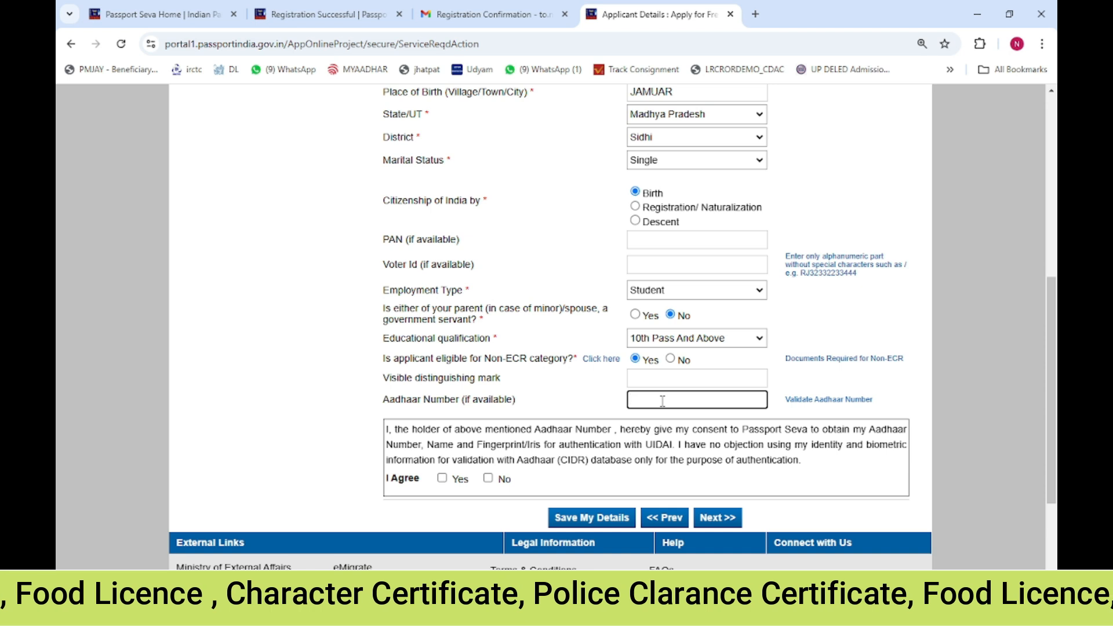
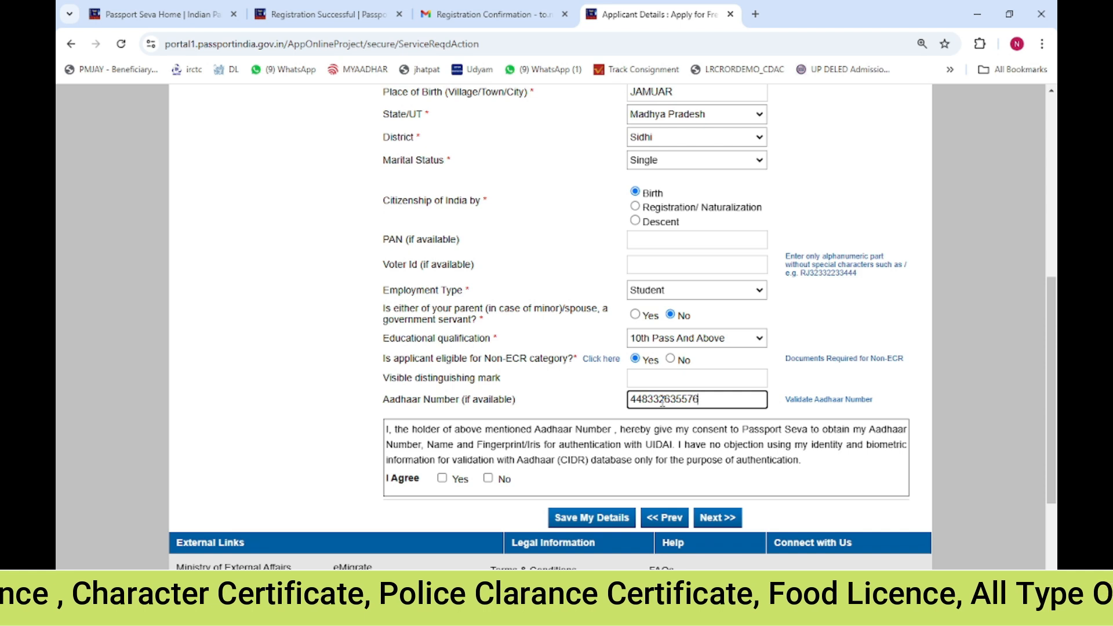
{"action": "left_click_drag", "start_coordinate": [653, 404], "coordinate": [685, 406]}
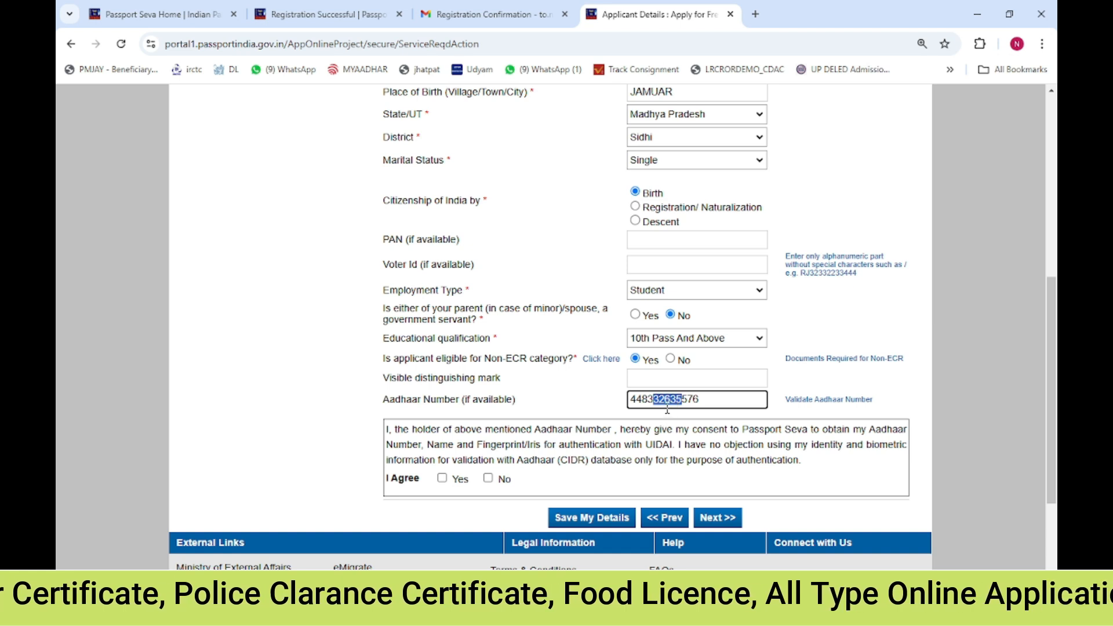
Agree to the Aadhaar consent declaration and save the applicant details
{"action": "left_click", "coordinate": [442, 478]}
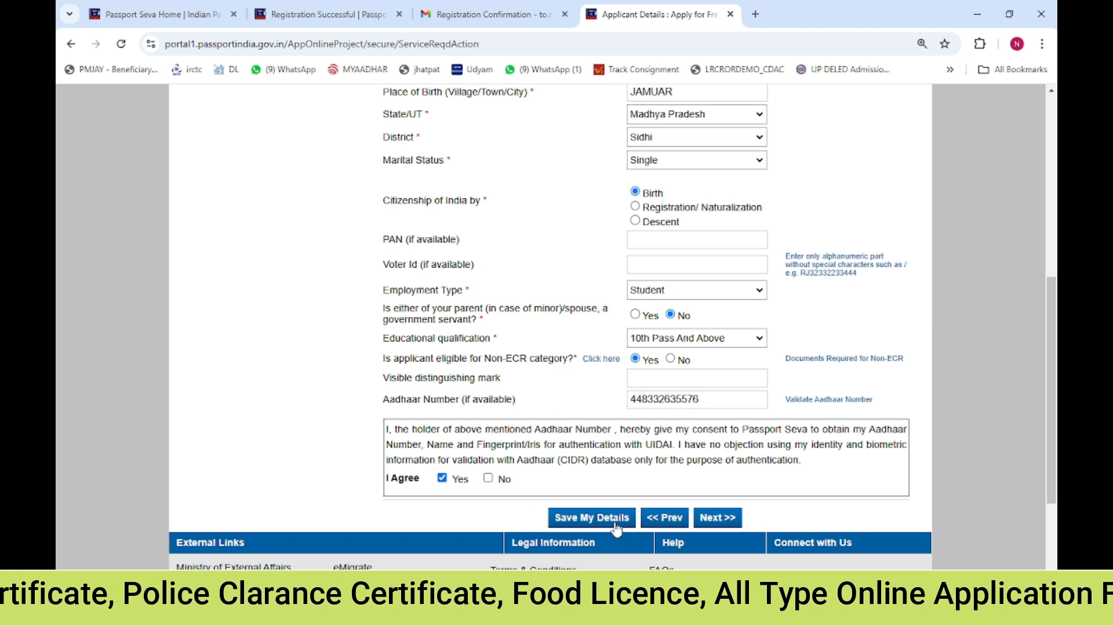
{"action": "left_click", "coordinate": [614, 522]}
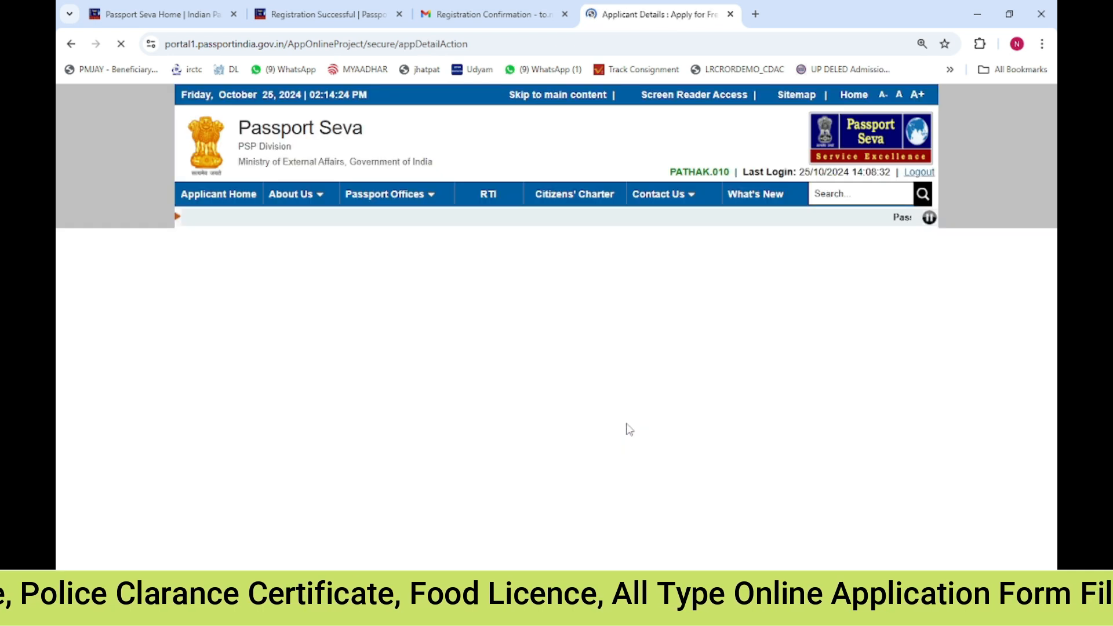
Tick the Aadhaar consent agreement again and continue to the Family Details page
{"action": "scroll", "coordinate": [626, 426], "scroll_direction": "down", "scroll_amount": 8}
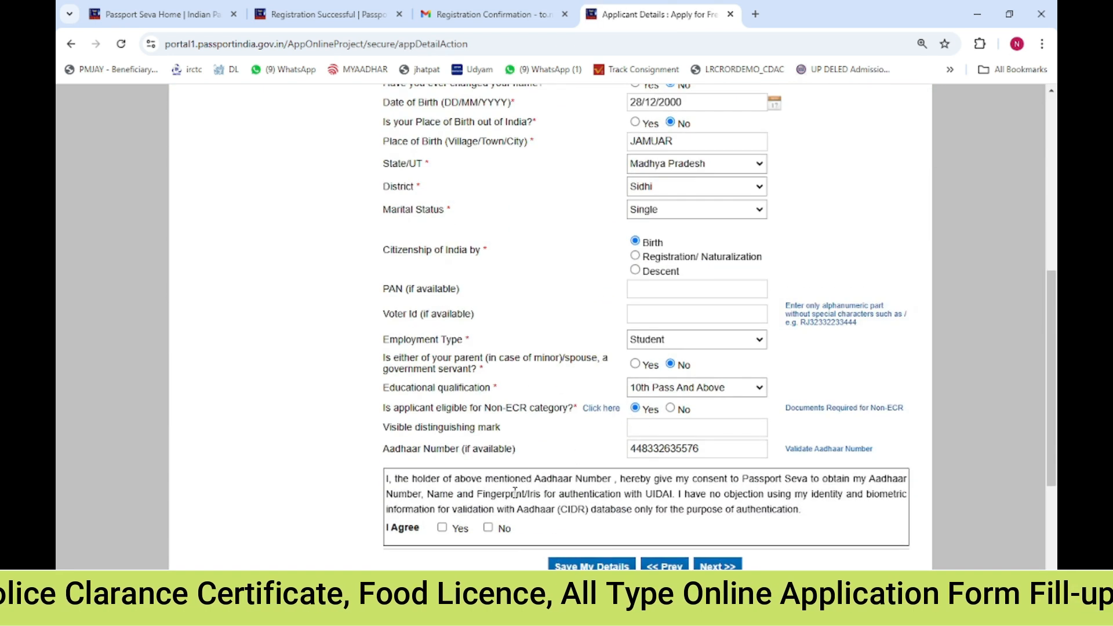
{"action": "left_click", "coordinate": [442, 528]}
{"action": "scroll", "coordinate": [441, 325], "scroll_direction": "up", "scroll_amount": 10}
{"action": "left_click_drag", "start_coordinate": [410, 303], "coordinate": [607, 303]}
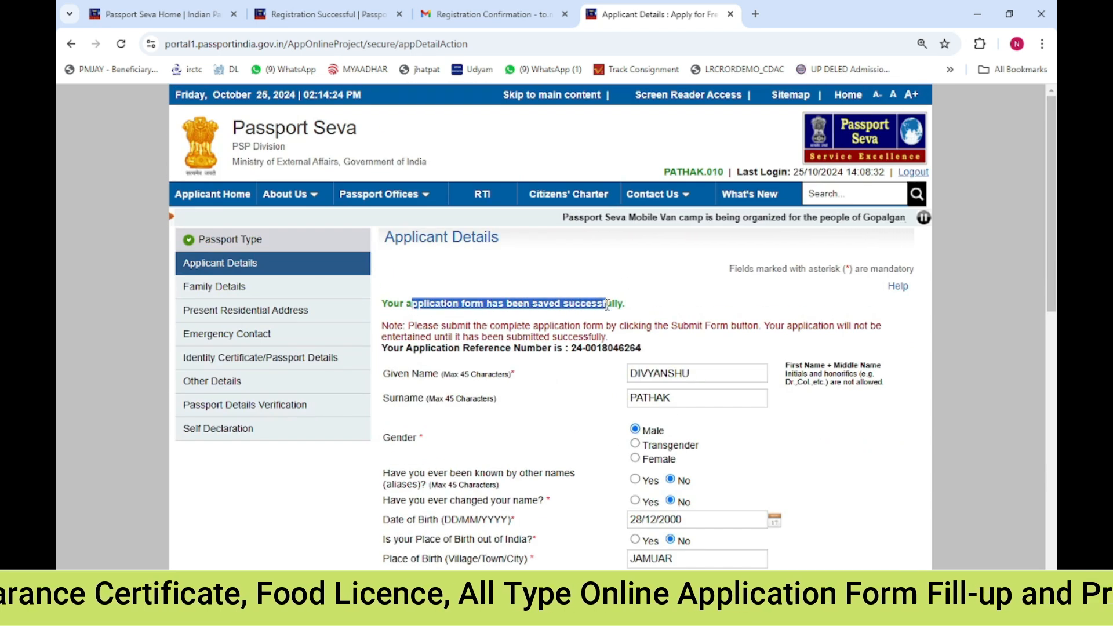
{"action": "left_click", "coordinate": [608, 305]}
{"action": "left_click_drag", "start_coordinate": [523, 303], "coordinate": [592, 304]}
{"action": "left_click", "coordinate": [594, 305]}
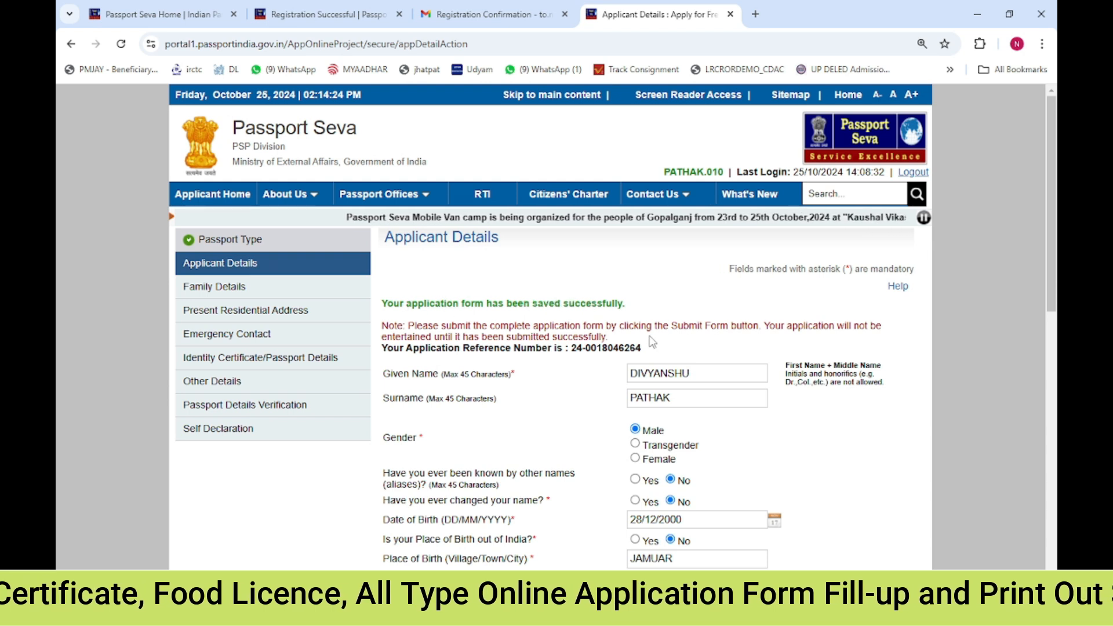
{"action": "scroll", "coordinate": [633, 432], "scroll_direction": "down", "scroll_amount": 9}
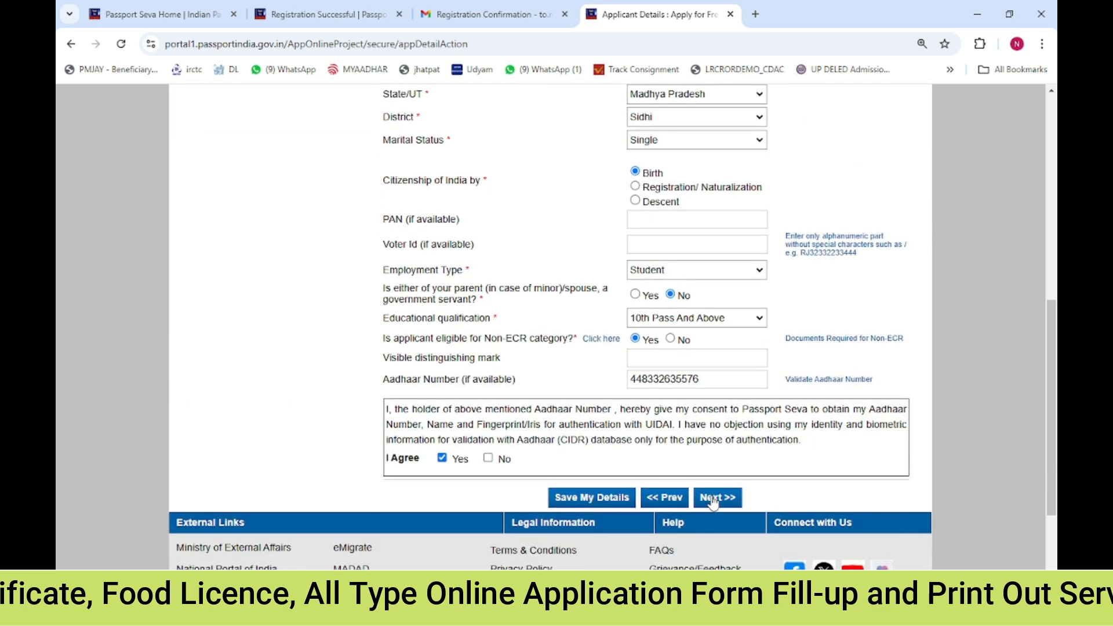
{"action": "left_click", "coordinate": [717, 497]}
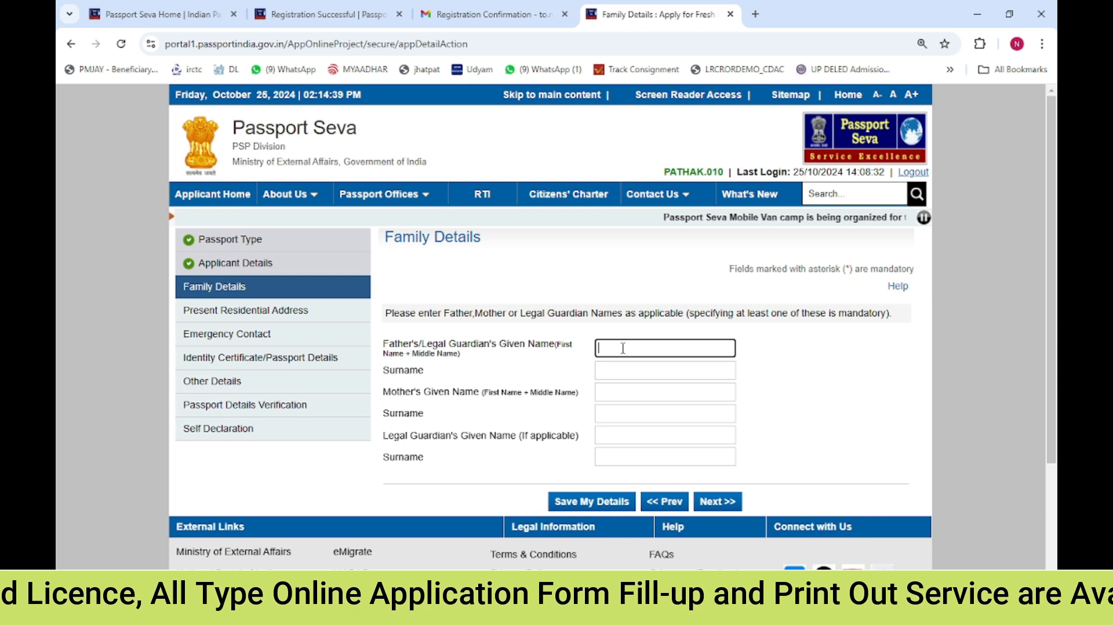
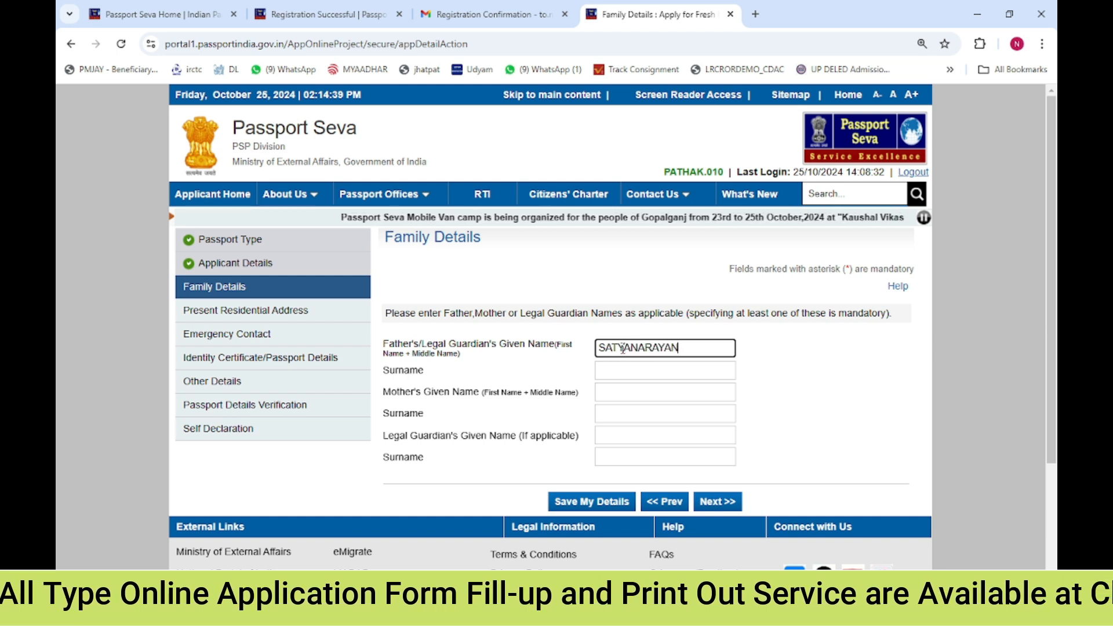
Enter the father's given name and surname
{"action": "key", "text": "Tab"}
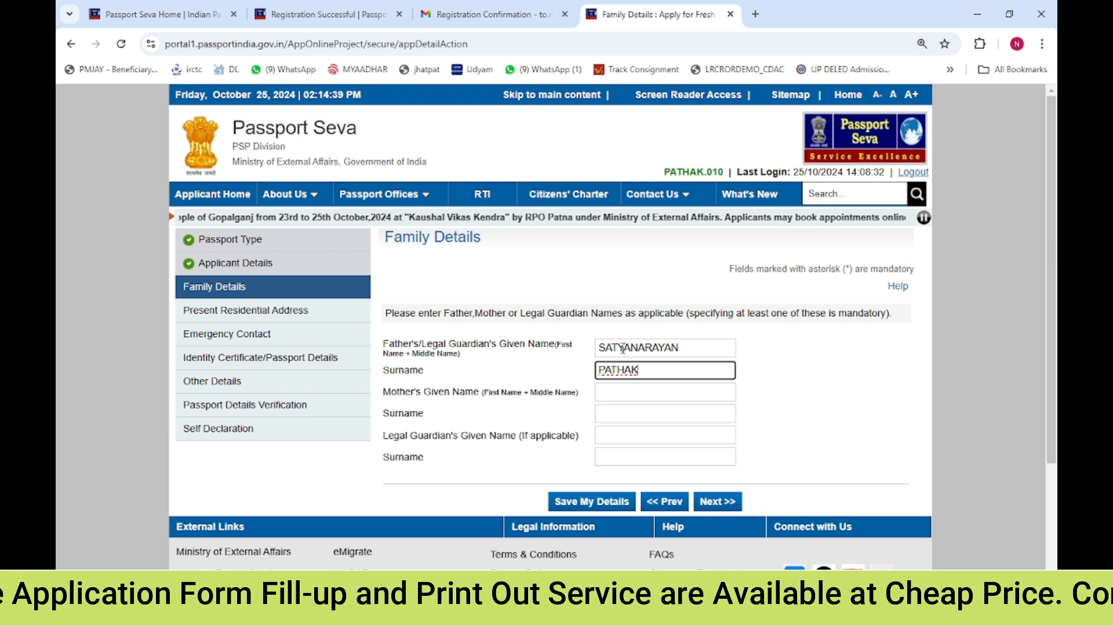
Enter the mother's given name and surname
{"action": "key", "text": "Tab"}
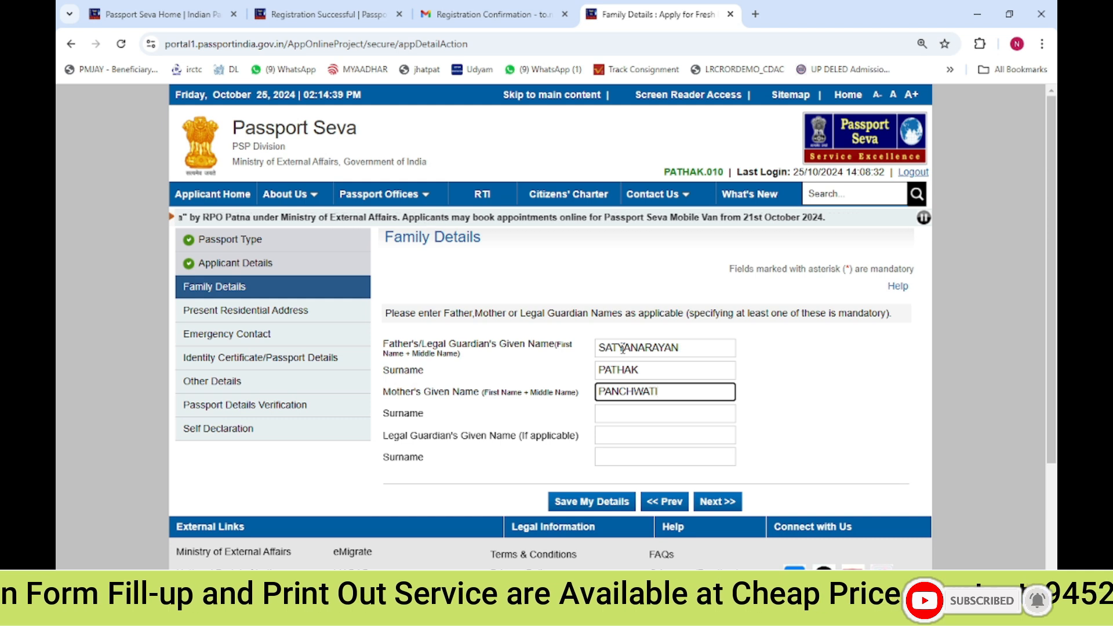
{"action": "key", "text": "Tab"}
{"action": "type", "text": "DEVI"}
{"action": "key", "text": "Tab"}
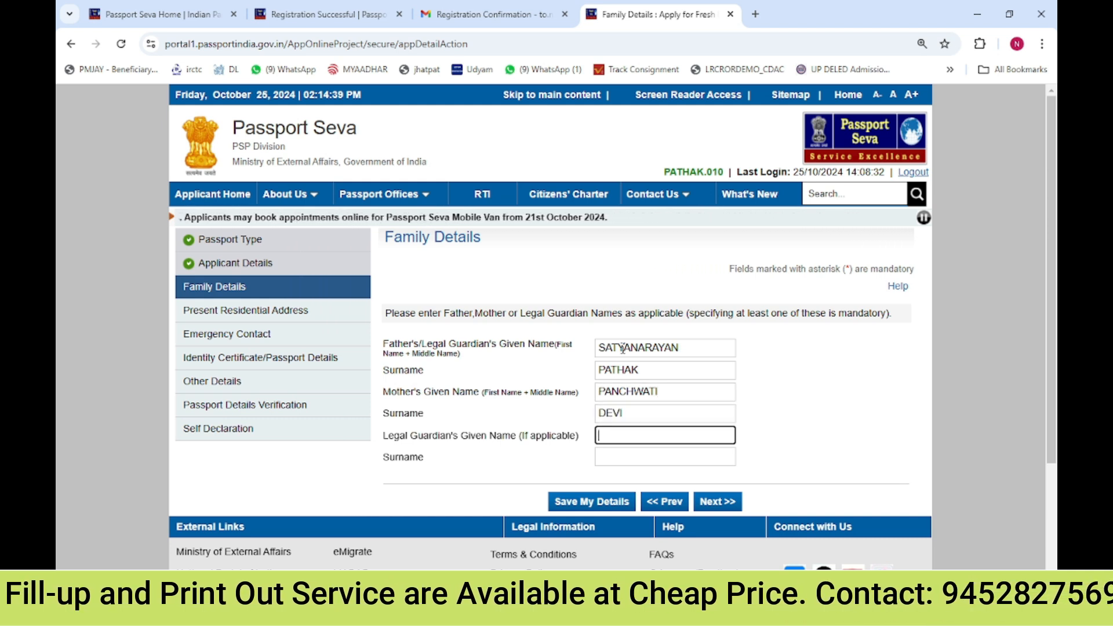
Copy the father's given name and surname into the legal guardian's name fields
{"action": "double_click", "coordinate": [623, 349]}
{"action": "key", "text": "ctrl+c"}
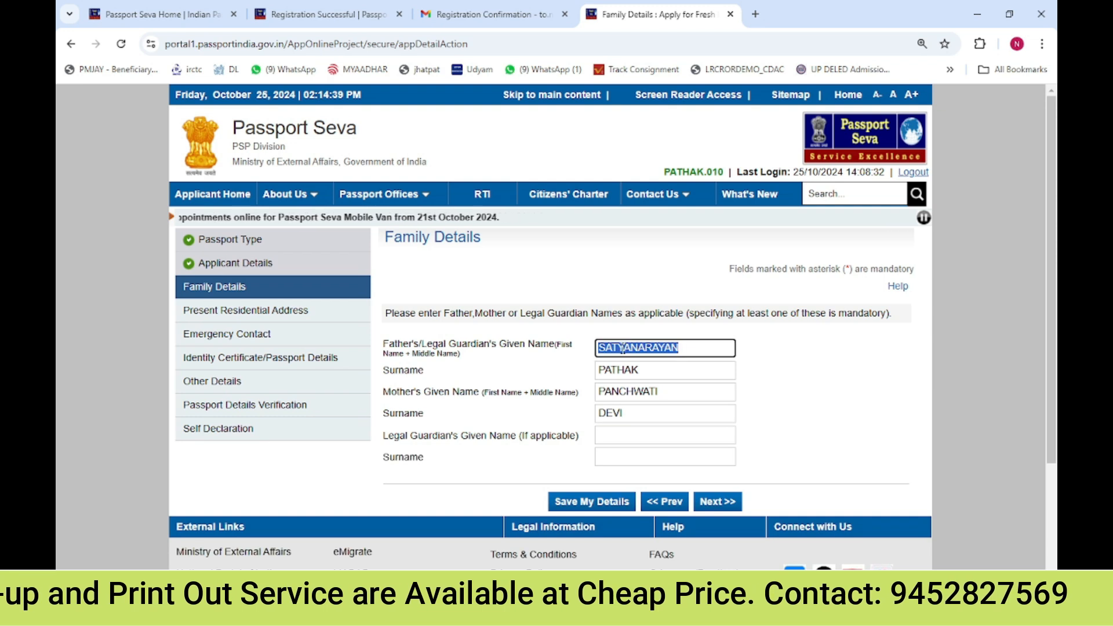
{"action": "left_click", "coordinate": [617, 435]}
{"action": "key", "text": "ctrl+v"}
{"action": "double_click", "coordinate": [642, 371]}
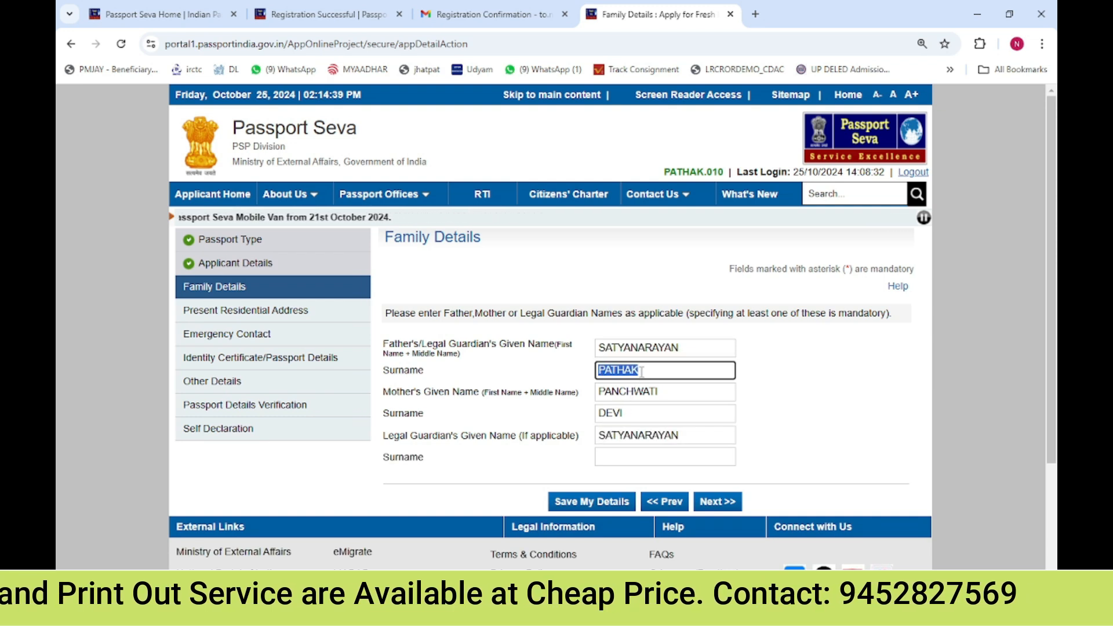
{"action": "left_click", "coordinate": [629, 457]}
{"action": "type", "text": "PATHAK"}
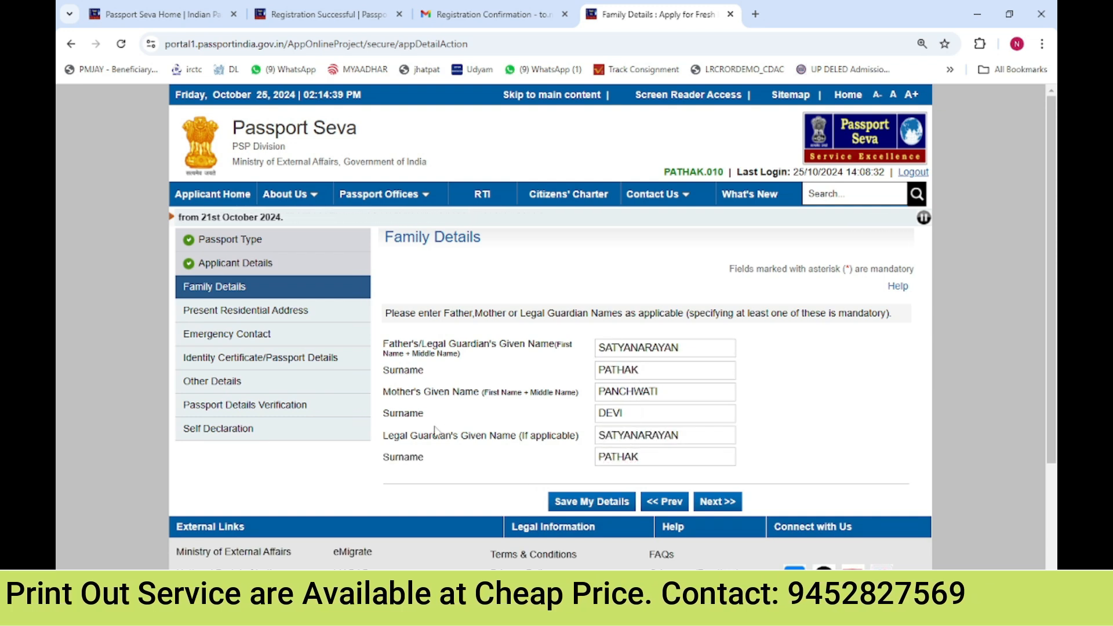
Save the family details
{"action": "left_click_drag", "start_coordinate": [388, 443], "coordinate": [502, 441]}
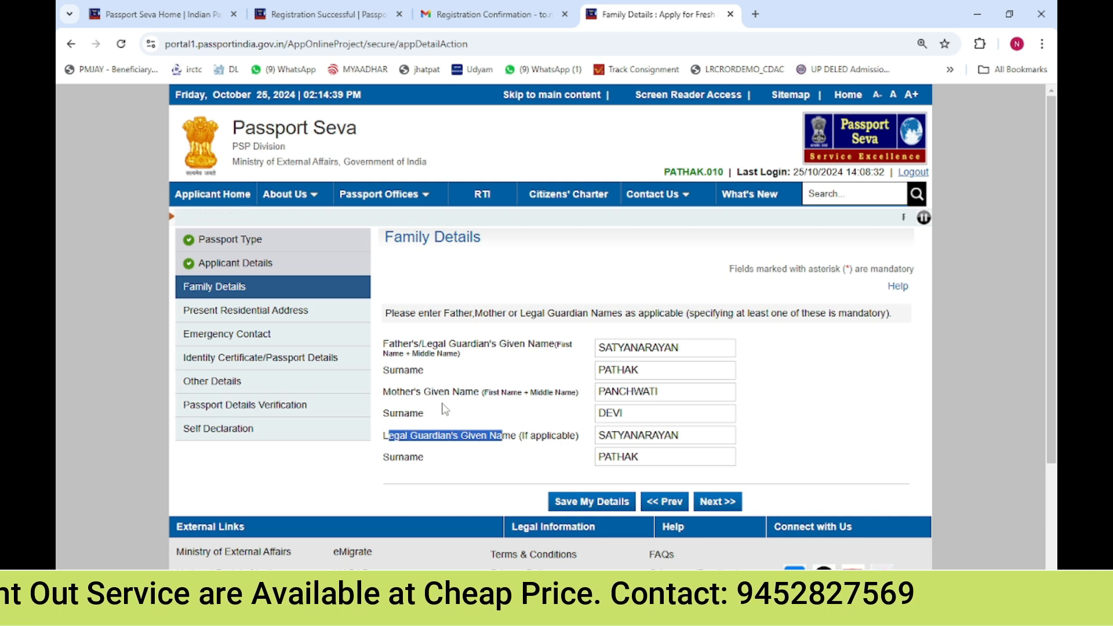
{"action": "left_click", "coordinate": [416, 455]}
{"action": "left_click_drag", "start_coordinate": [499, 344], "coordinate": [514, 344]}
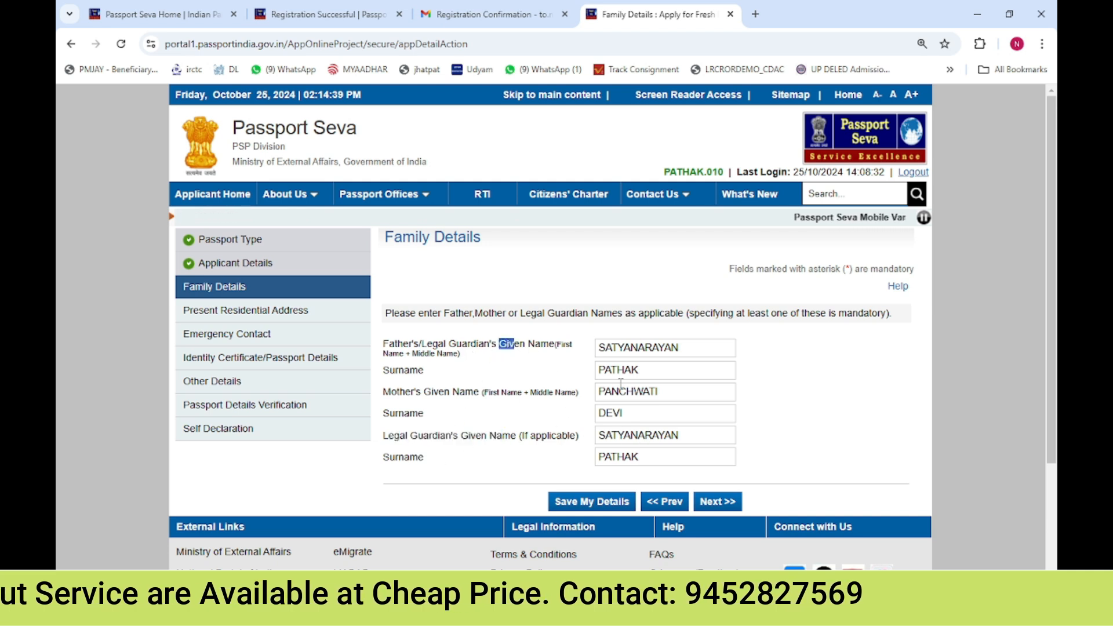
{"action": "left_click", "coordinate": [607, 509]}
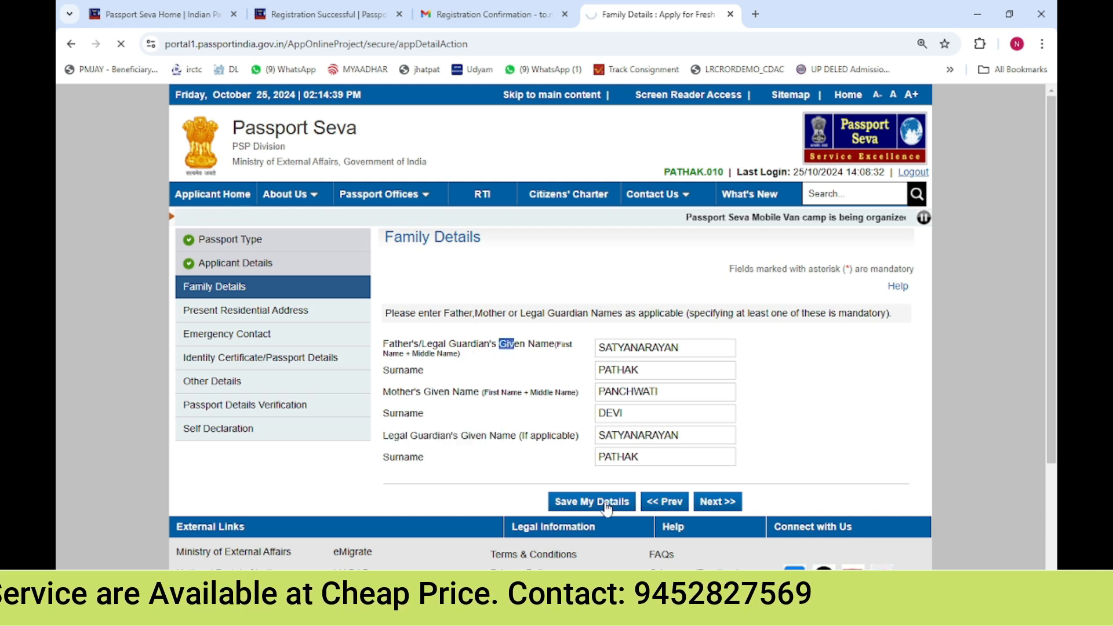
Move on from the saved family details to the Present Residential Address section
{"action": "left_click_drag", "start_coordinate": [434, 304], "coordinate": [531, 306]}
{"action": "left_click", "coordinate": [531, 305]}
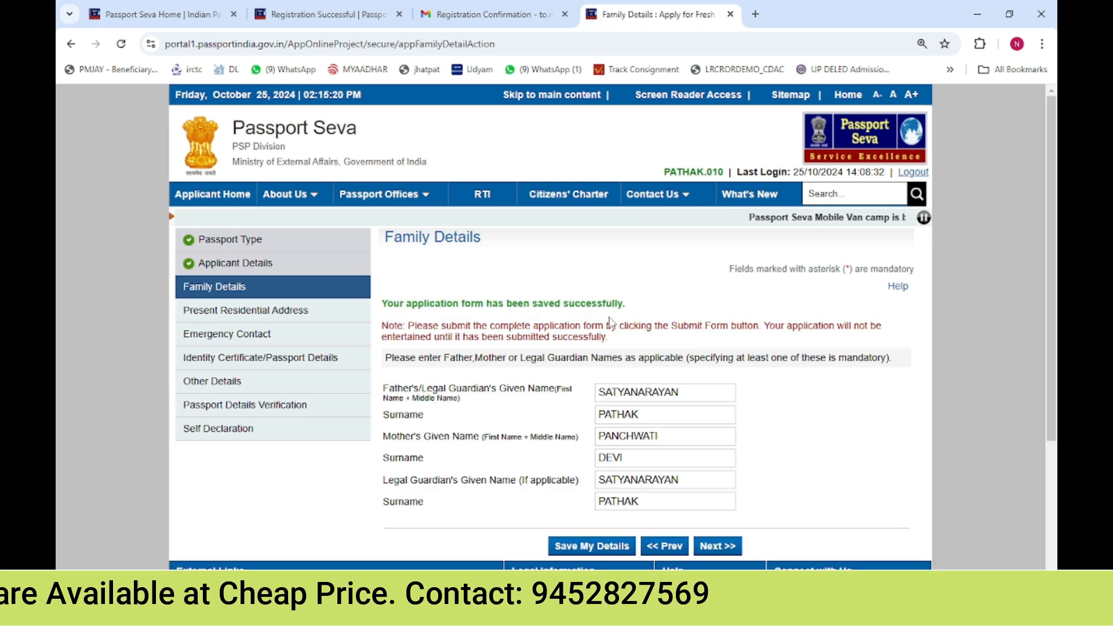
{"action": "double_click", "coordinate": [547, 303]}
{"action": "left_click", "coordinate": [547, 302]}
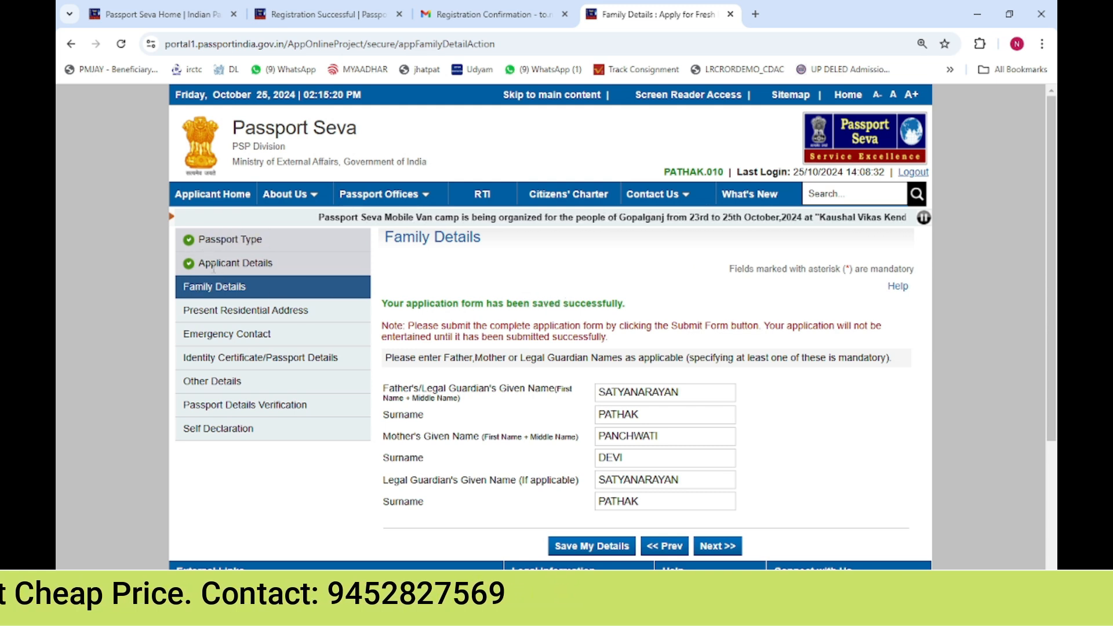
{"action": "left_click_drag", "start_coordinate": [205, 265], "coordinate": [268, 266]}
{"action": "left_click_drag", "start_coordinate": [206, 288], "coordinate": [255, 310]}
{"action": "left_click_drag", "start_coordinate": [209, 358], "coordinate": [251, 431]}
{"action": "left_click", "coordinate": [287, 456]}
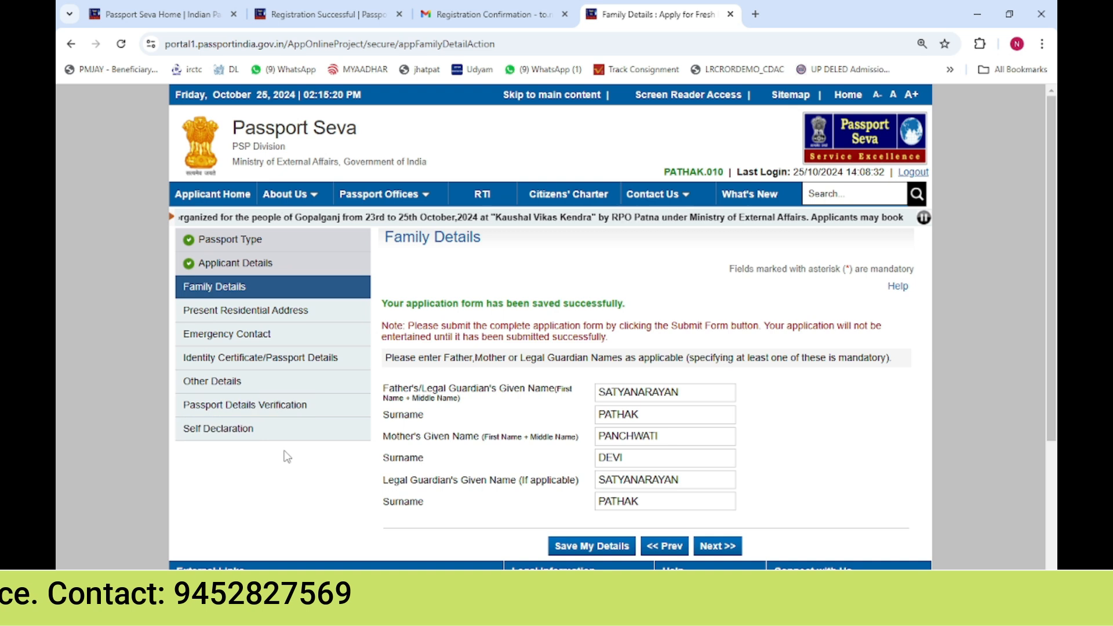
{"action": "left_click", "coordinate": [728, 550]}
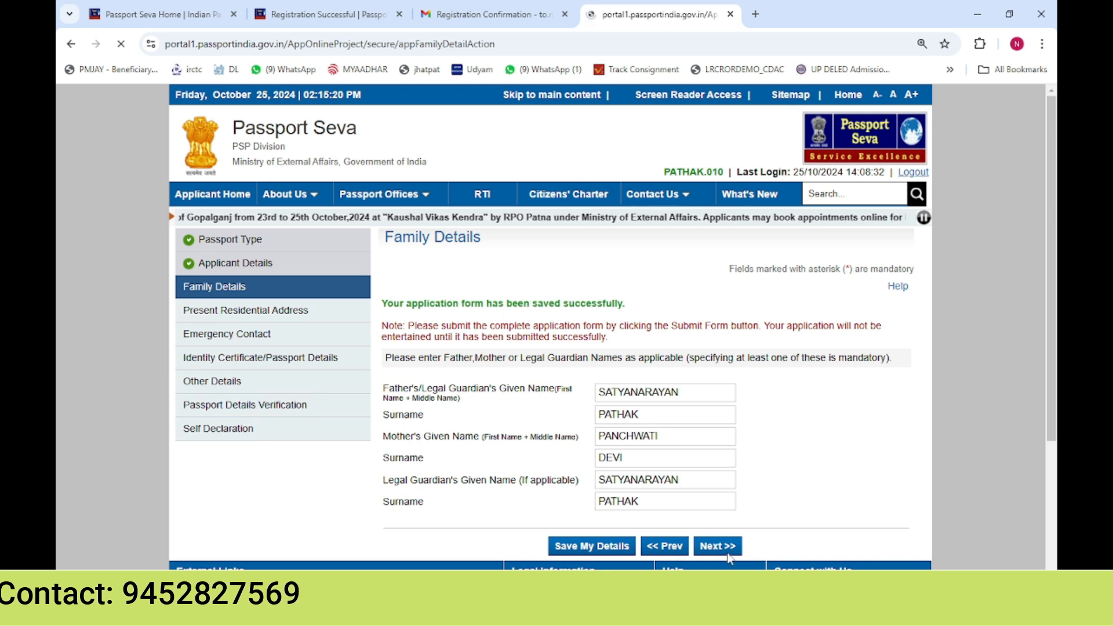
{"action": "left_click_drag", "start_coordinate": [216, 322], "coordinate": [236, 313]}
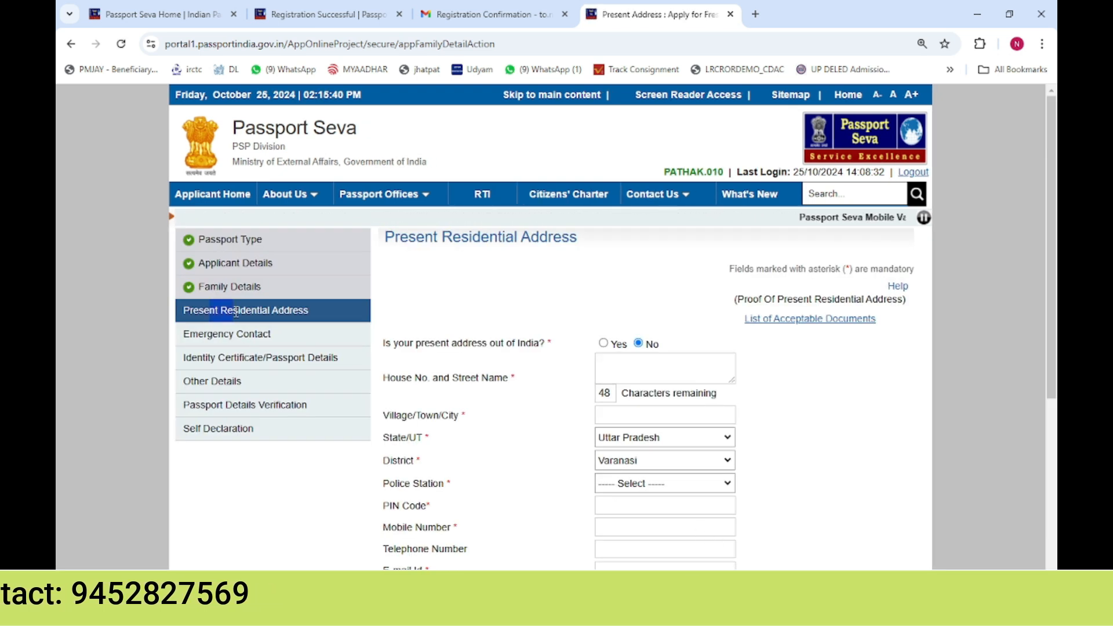
Fill in the present address's house number and street name, with the village or town filled in
{"action": "left_click", "coordinate": [632, 365]}
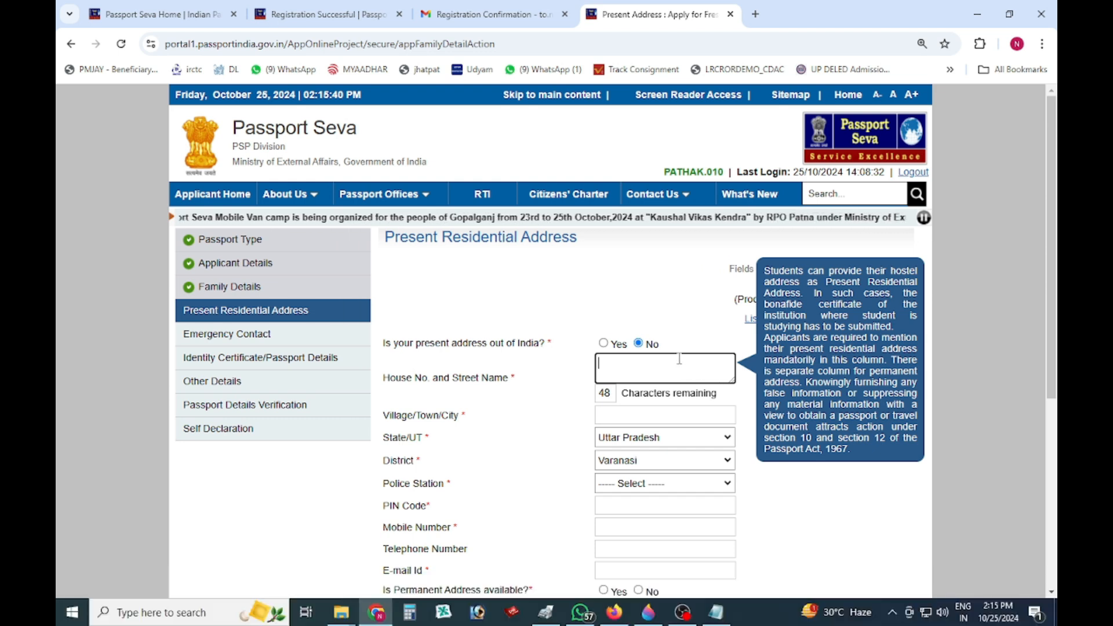
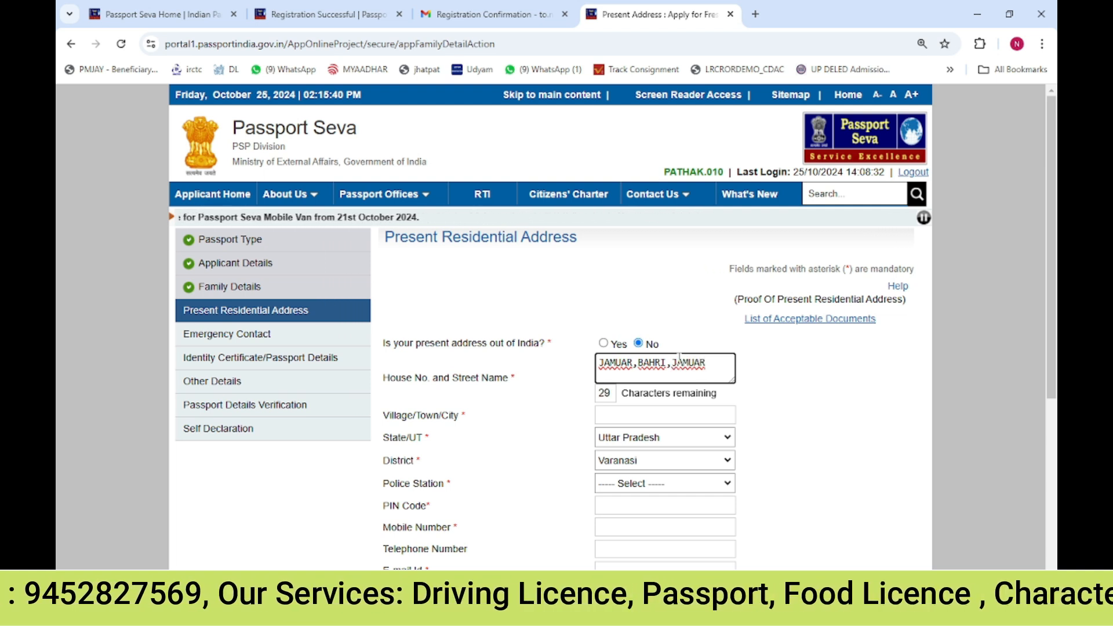
{"action": "key", "text": "Tab"}
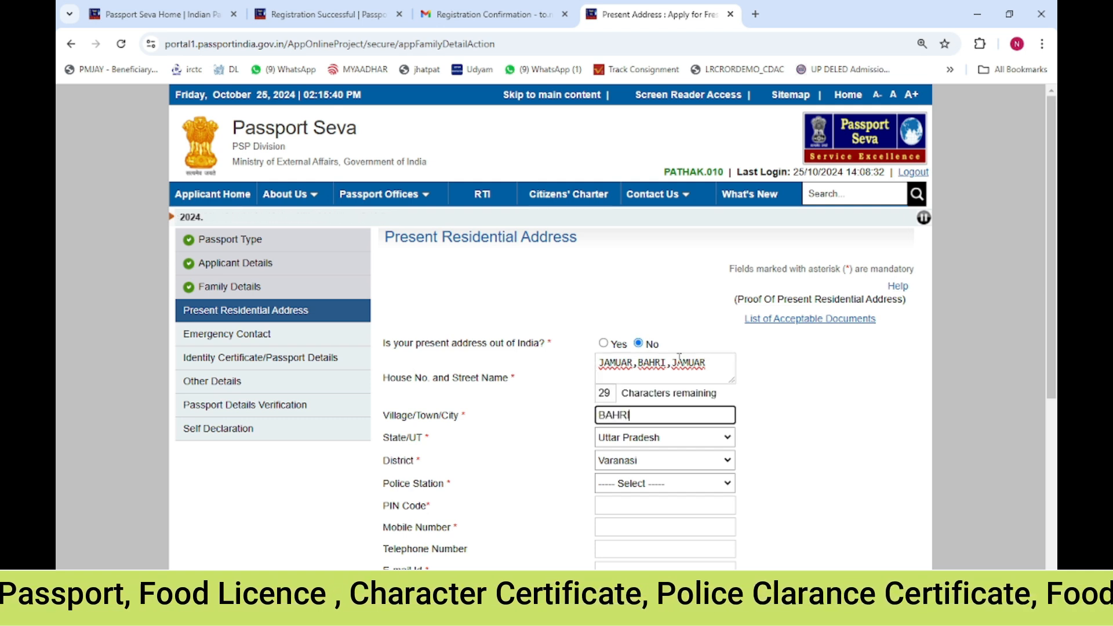
{"action": "key", "text": "Tab"}
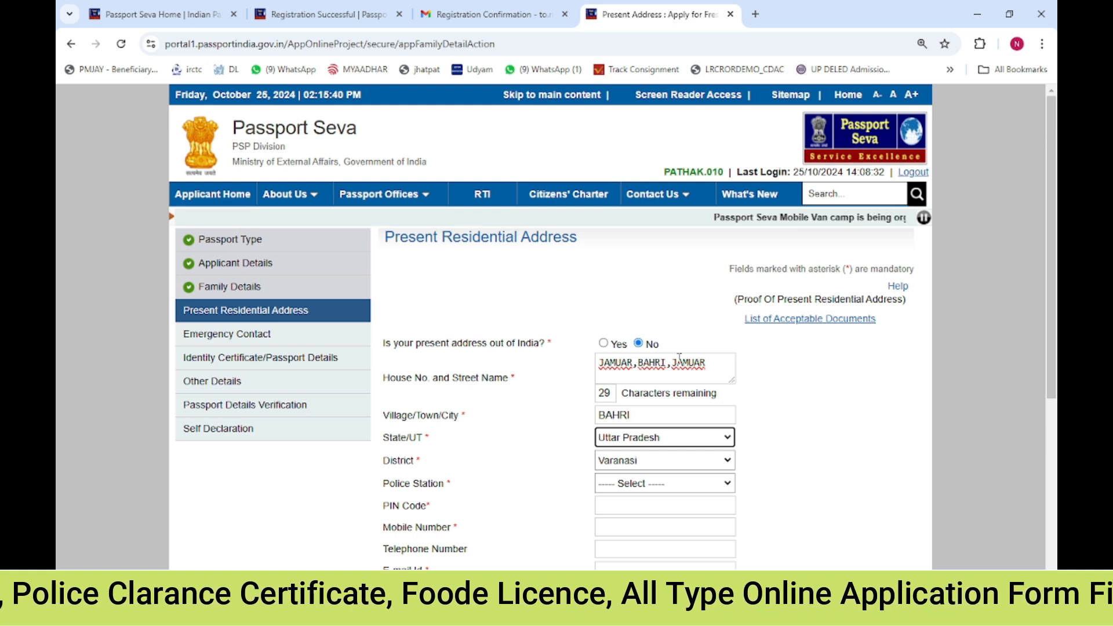
Set the present address's state to Madhya Pradesh and the district to Sidhi
{"action": "left_click", "coordinate": [689, 435]}
{"action": "key", "text": "m"}
{"action": "key", "text": "Return"}
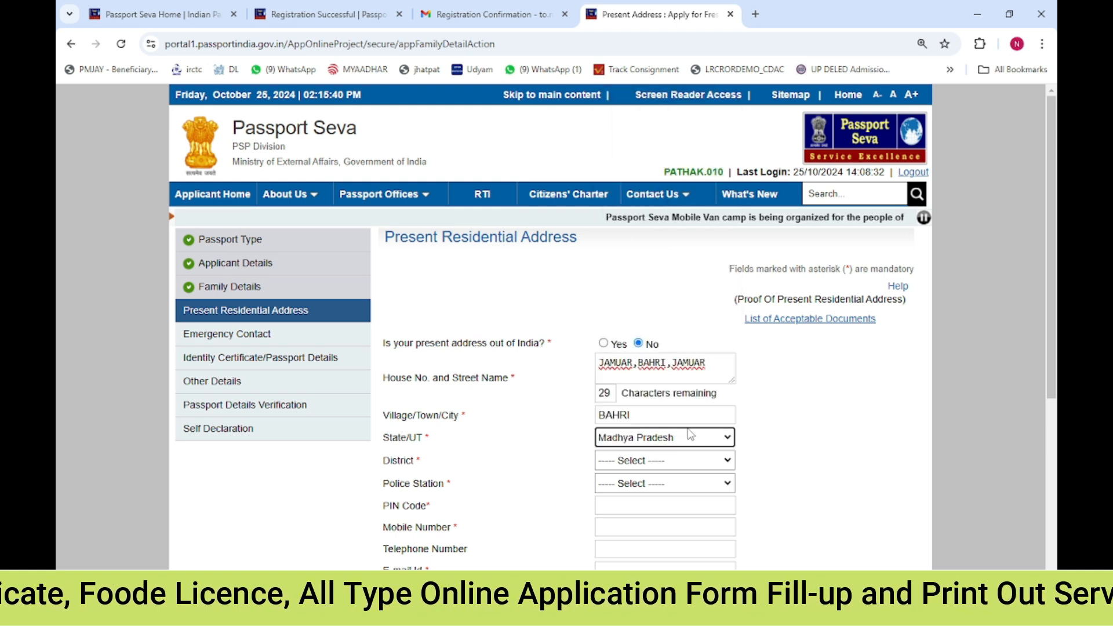
{"action": "left_click", "coordinate": [655, 461]}
{"action": "key", "text": "s"}
{"action": "key", "text": "i"}
{"action": "key", "text": "Return"}
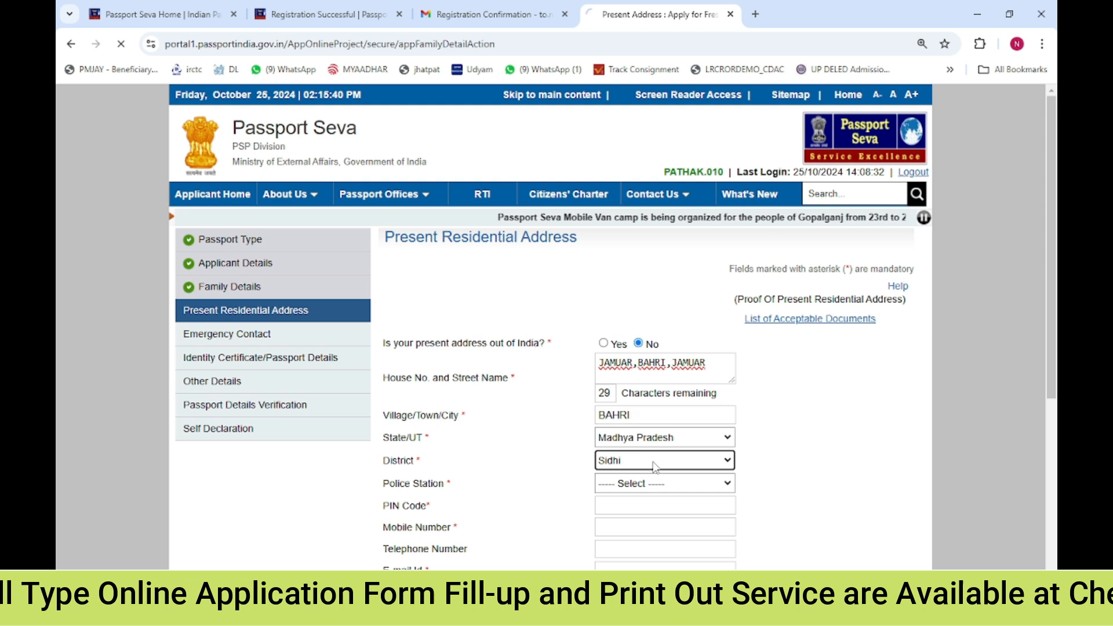
Choose BAHARI as the police station for the present address
{"action": "left_click", "coordinate": [630, 490]}
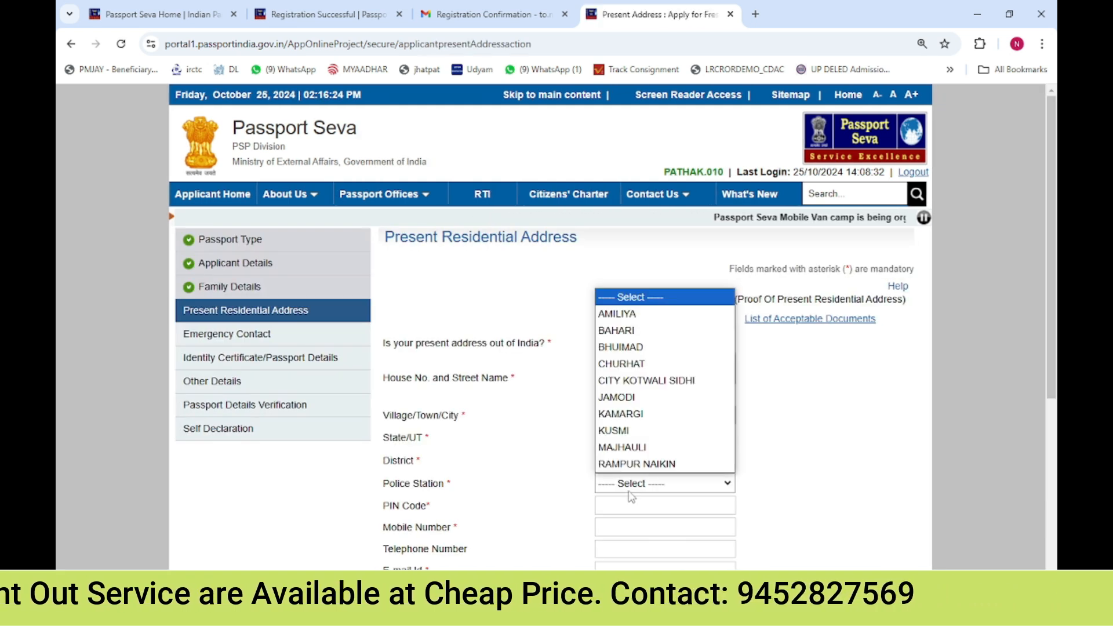
{"action": "key", "text": "b"}
{"action": "key", "text": "Return"}
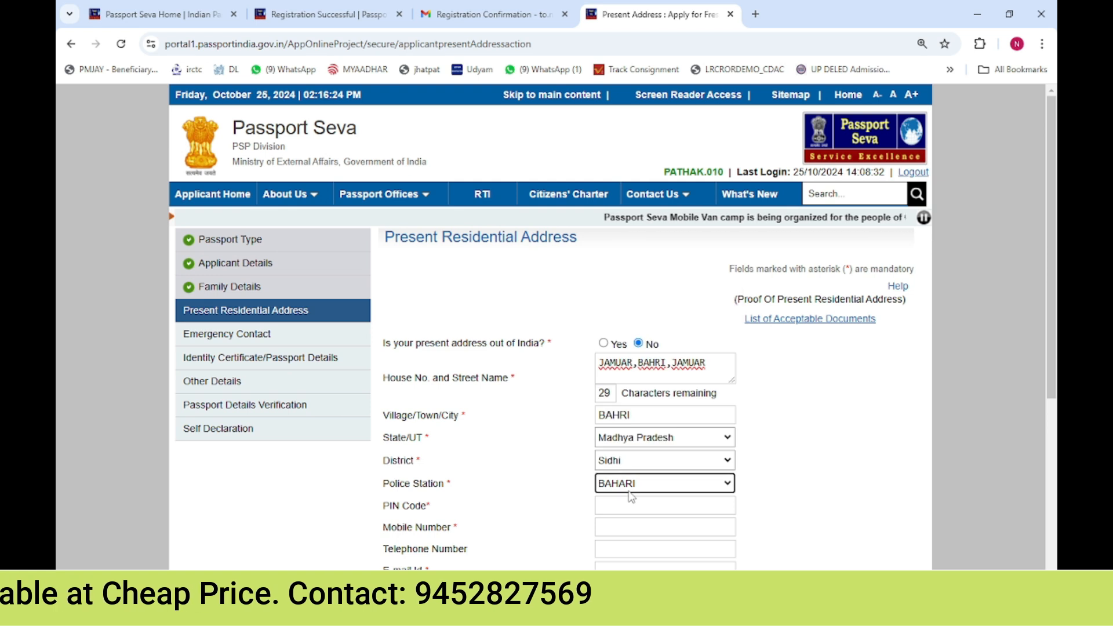
Enter the PIN code of the present address and the applicant's mobile number
{"action": "left_click", "coordinate": [625, 509]}
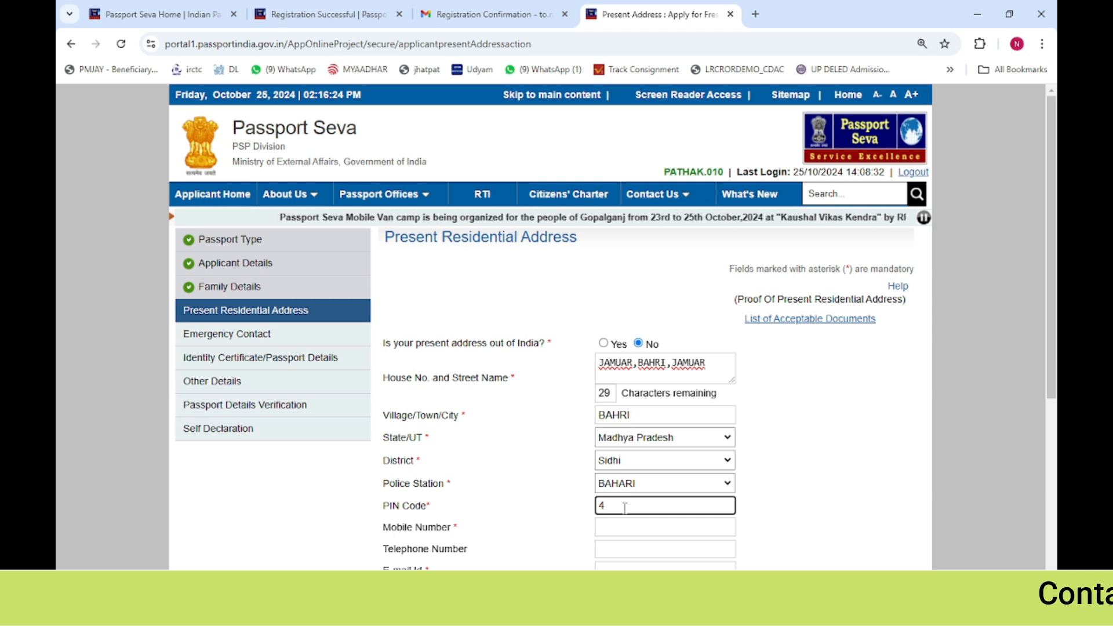
{"action": "type", "text": "486661"}
{"action": "left_click", "coordinate": [617, 529]}
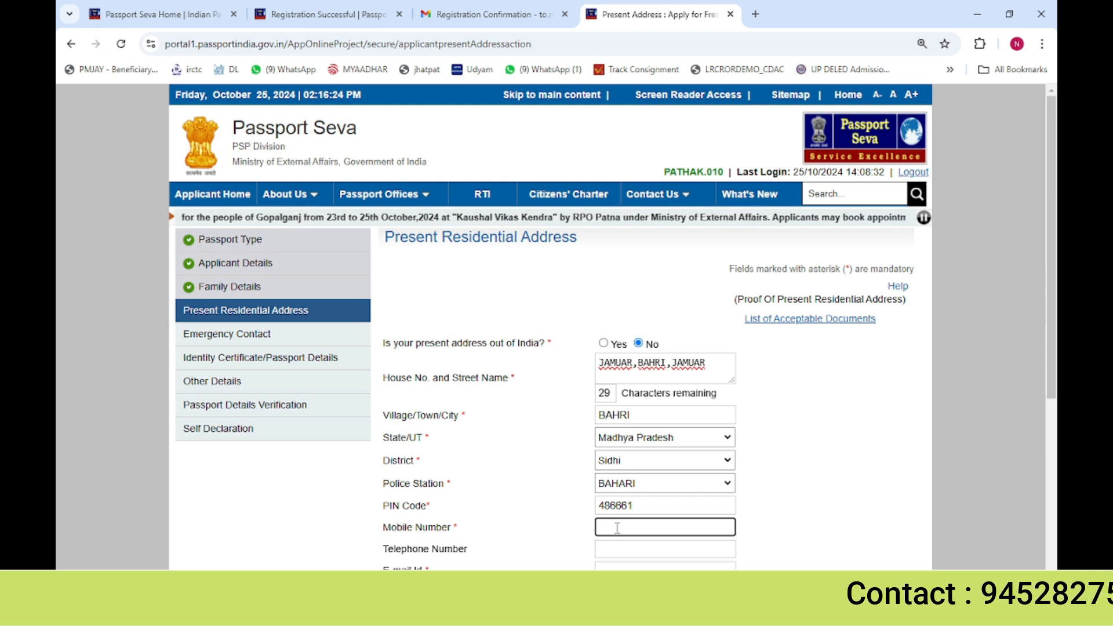
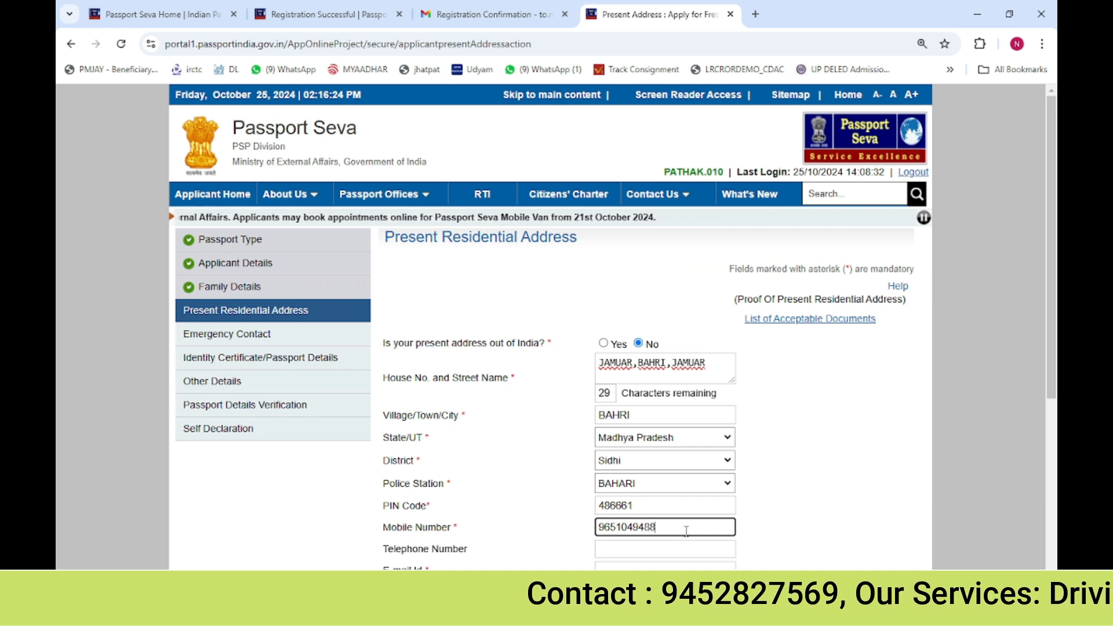
Fill in the applicant's e-mail address in the E-mail Id field
{"action": "left_click", "coordinate": [648, 565]}
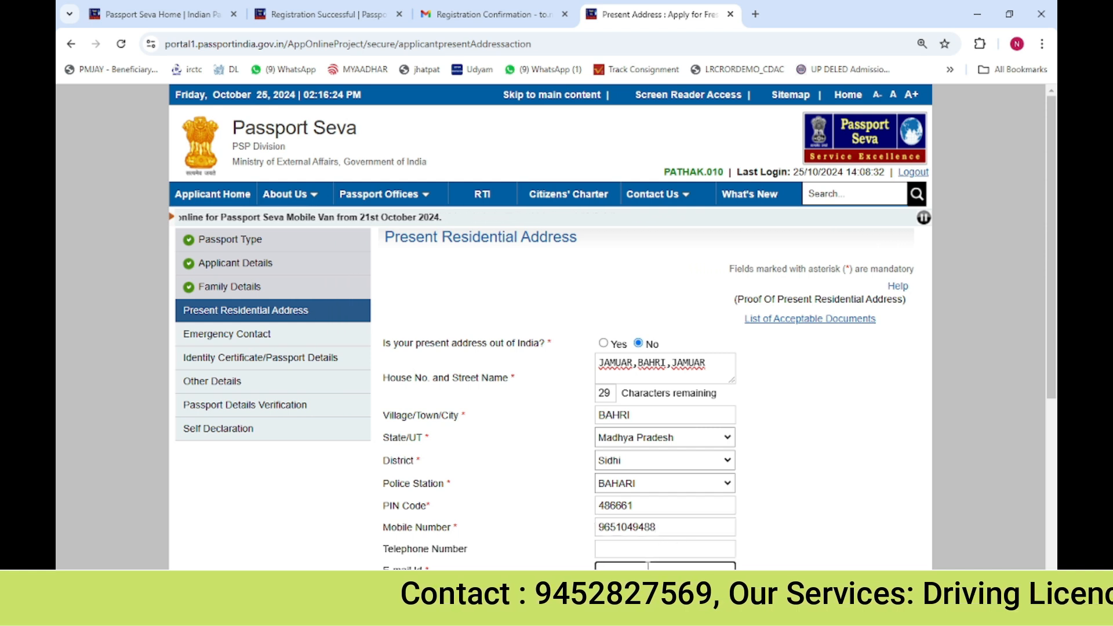
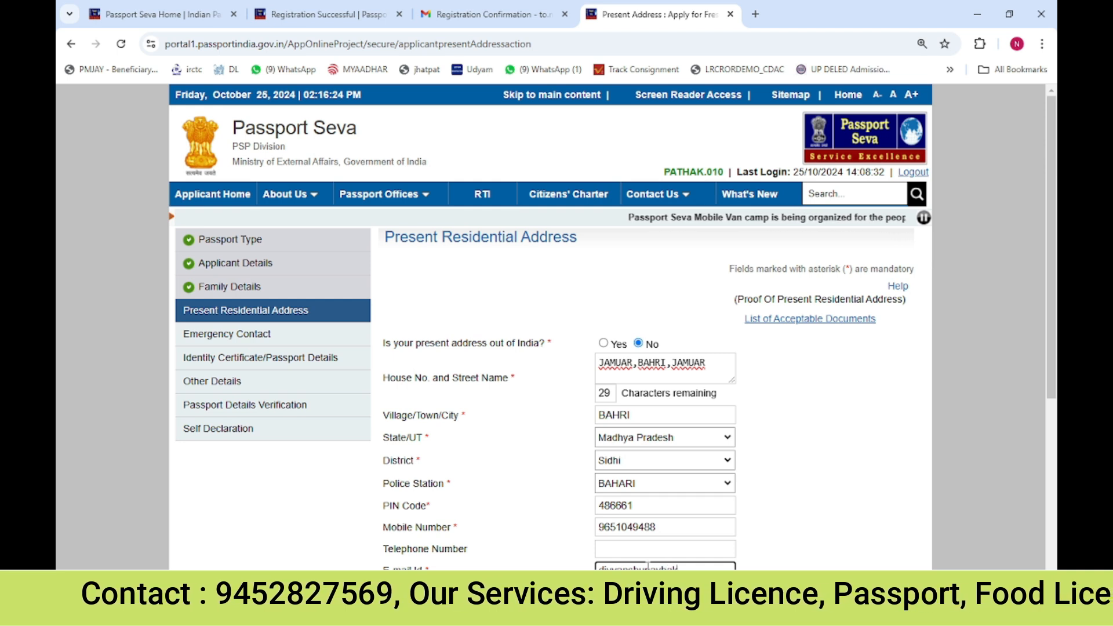
Answer Yes that a permanent address is available and Yes that it is the same as the present address
{"action": "scroll", "coordinate": [624, 510], "scroll_direction": "down", "scroll_amount": 2}
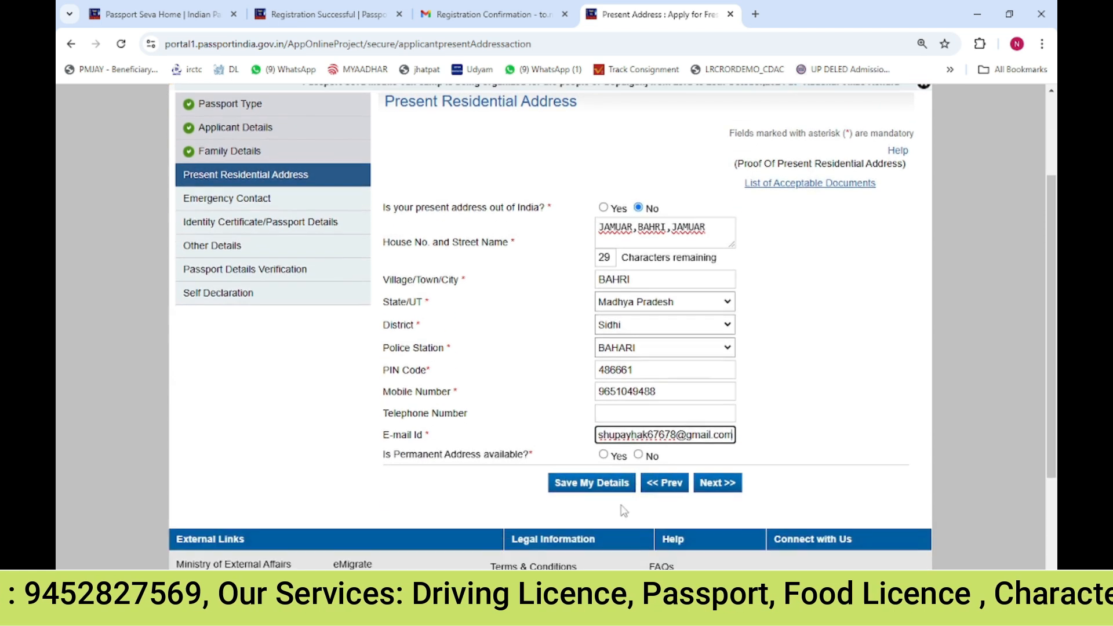
{"action": "left_click", "coordinate": [514, 436]}
{"action": "left_click_drag", "start_coordinate": [483, 452], "coordinate": [515, 453]}
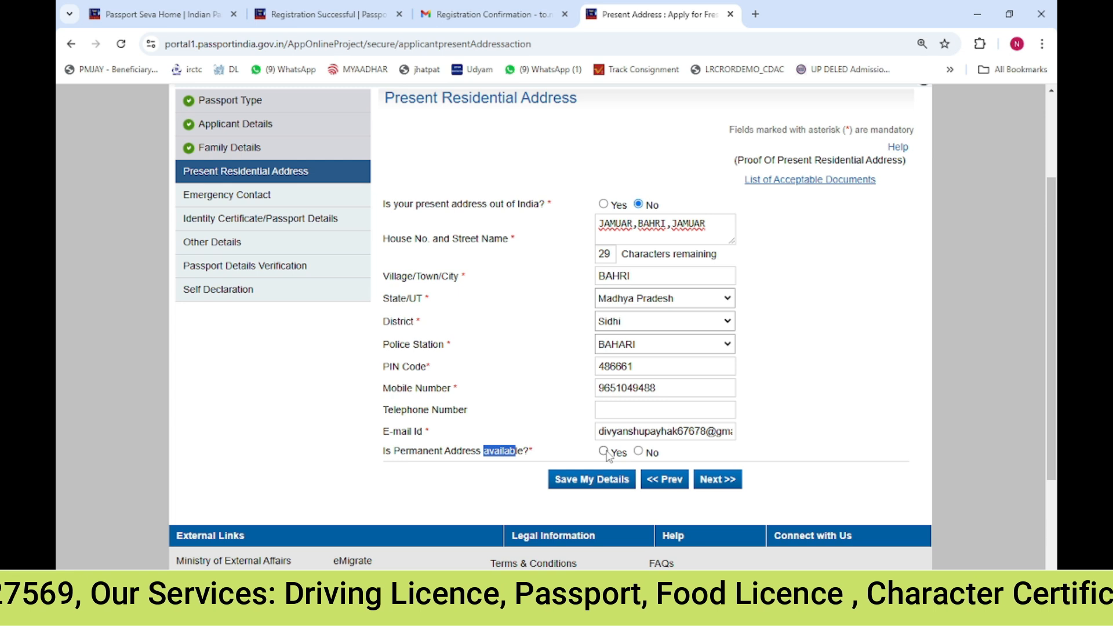
{"action": "left_click", "coordinate": [604, 451]}
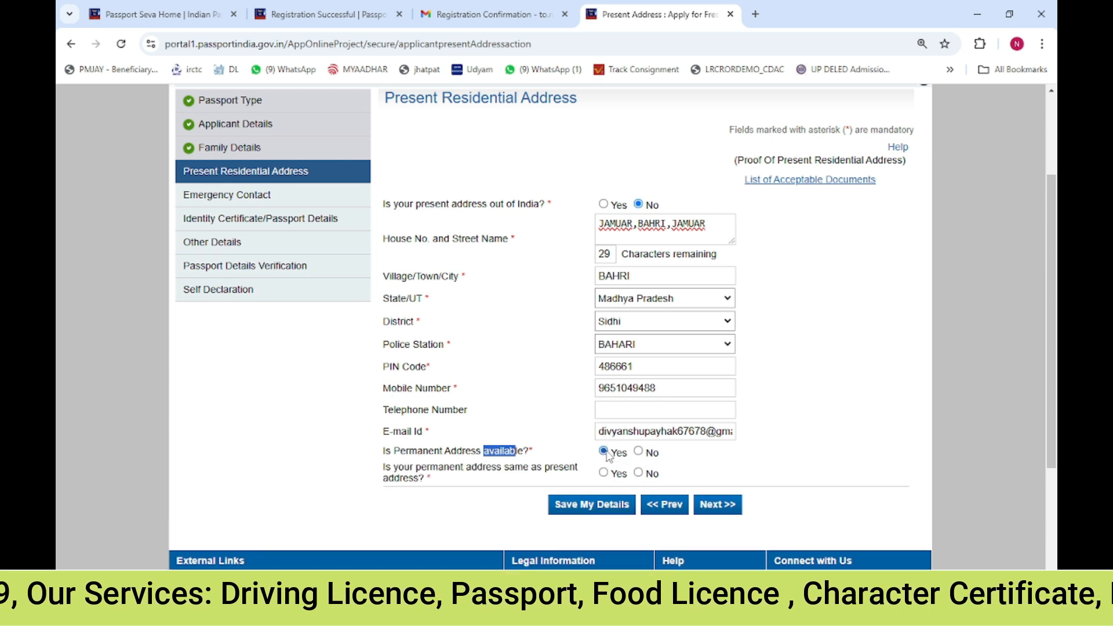
{"action": "left_click_drag", "start_coordinate": [497, 468], "coordinate": [567, 479]}
{"action": "left_click", "coordinate": [606, 474]}
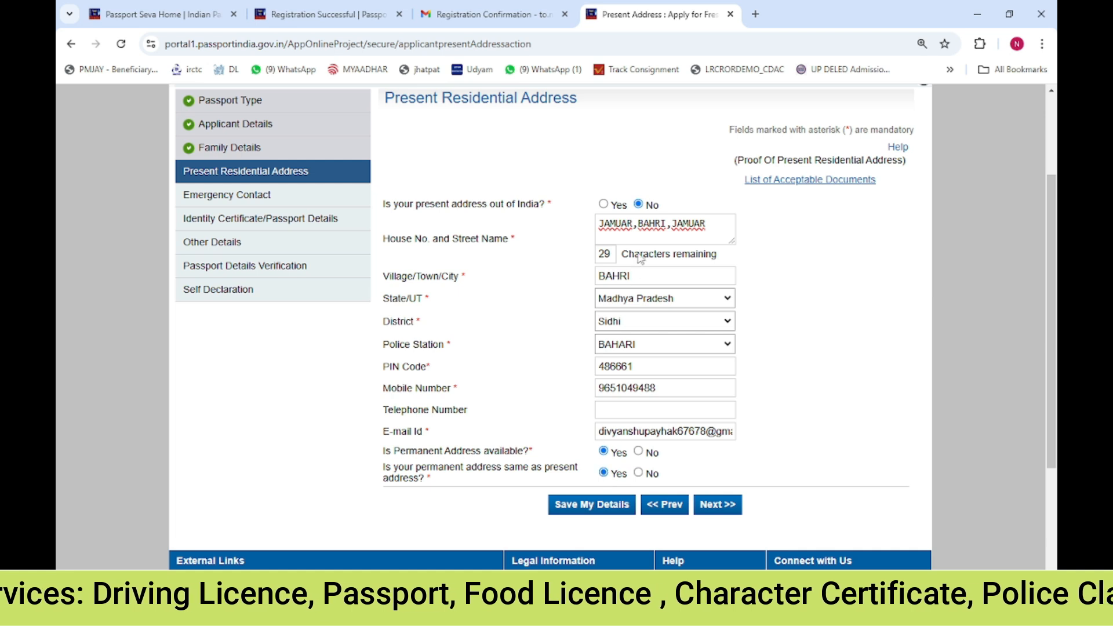
Save the present residential address details, accepting the confirmation prompt
{"action": "triple_click", "coordinate": [640, 229]}
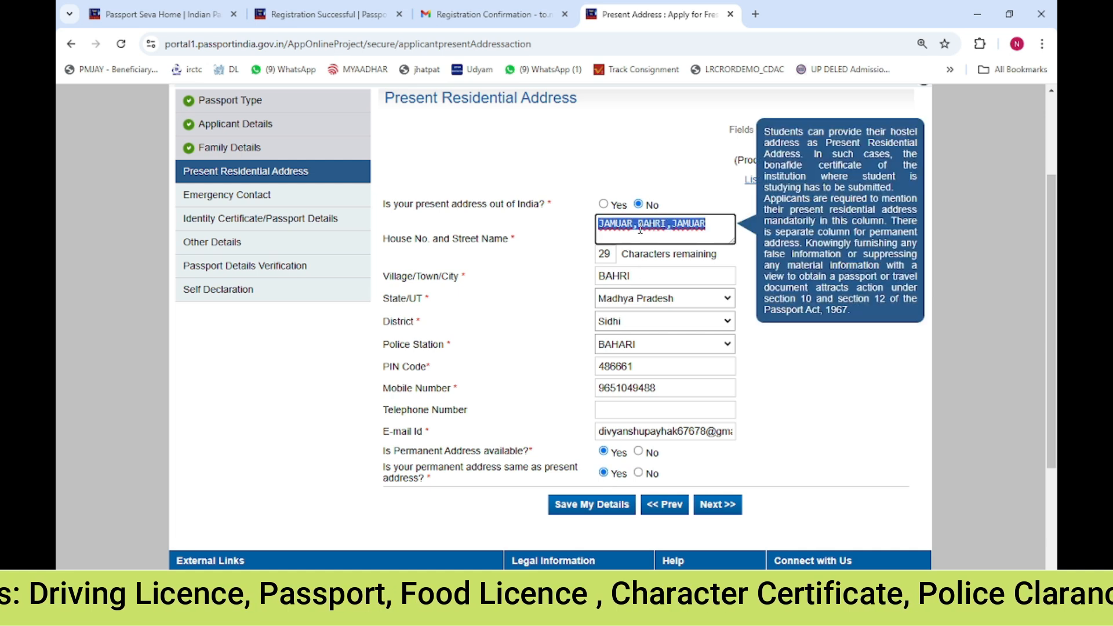
{"action": "left_click", "coordinate": [613, 507]}
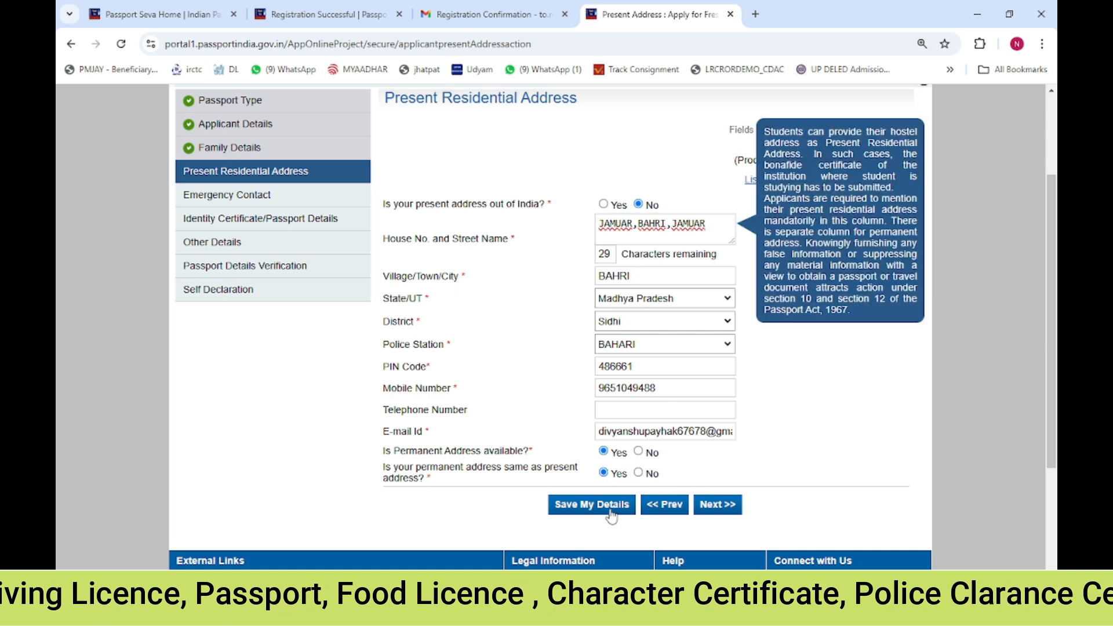
{"action": "left_click", "coordinate": [676, 133]}
{"action": "left_click", "coordinate": [617, 198]}
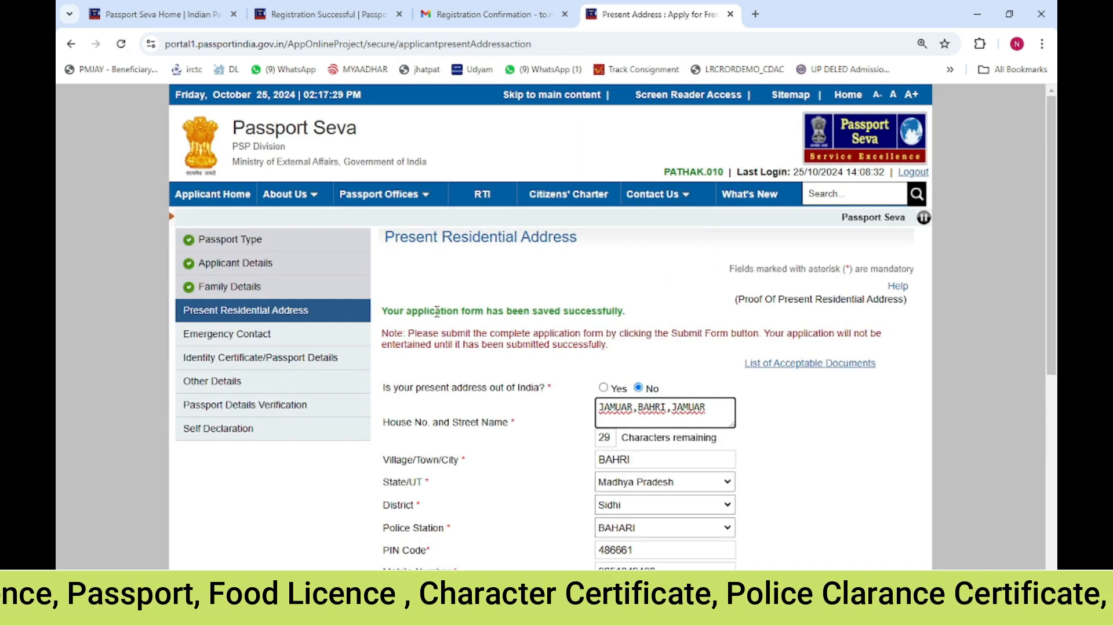
Continue to the Emergency Contact section, agreeing to receive SMS updates from Passport Seva
{"action": "left_click_drag", "start_coordinate": [529, 311], "coordinate": [435, 312]}
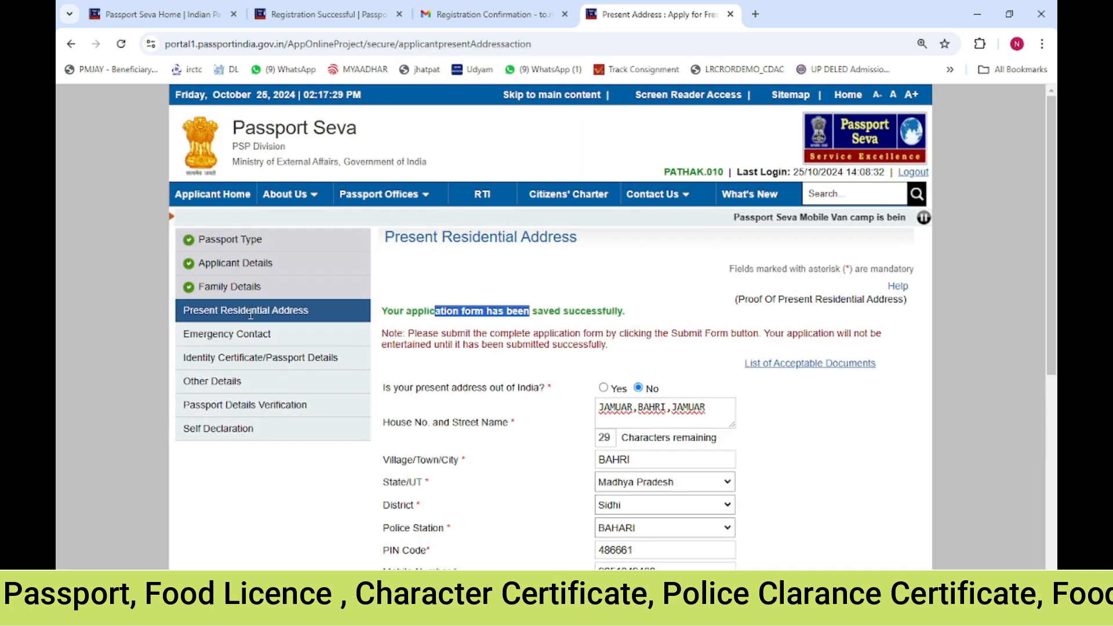
{"action": "scroll", "coordinate": [712, 421], "scroll_direction": "down", "scroll_amount": 5}
{"action": "left_click", "coordinate": [712, 421]}
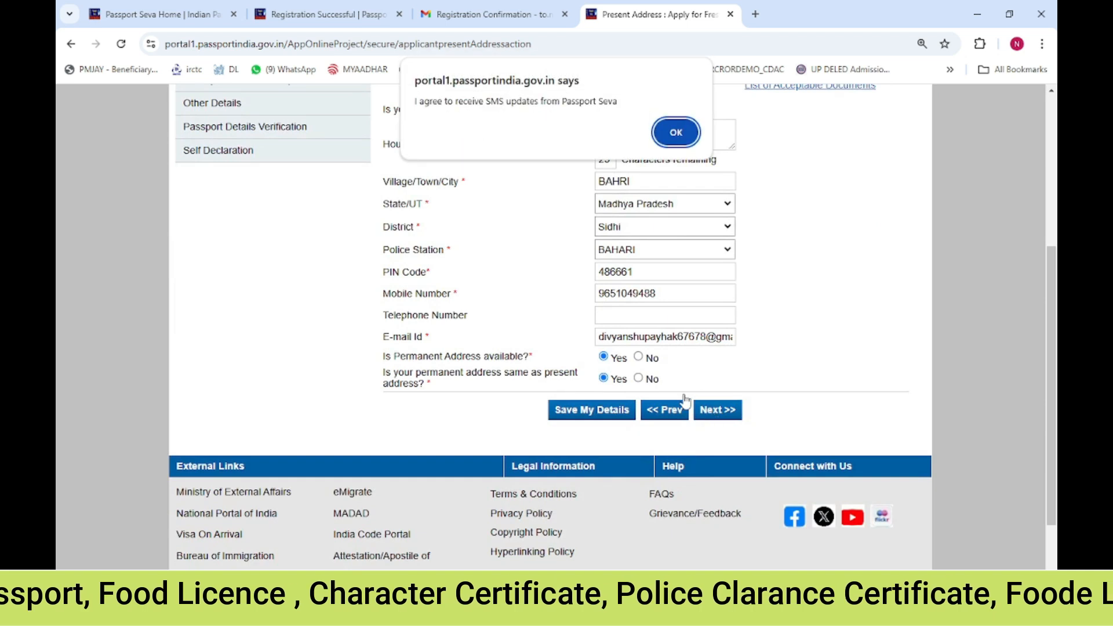
{"action": "left_click", "coordinate": [675, 131]}
{"action": "left_click", "coordinate": [606, 198]}
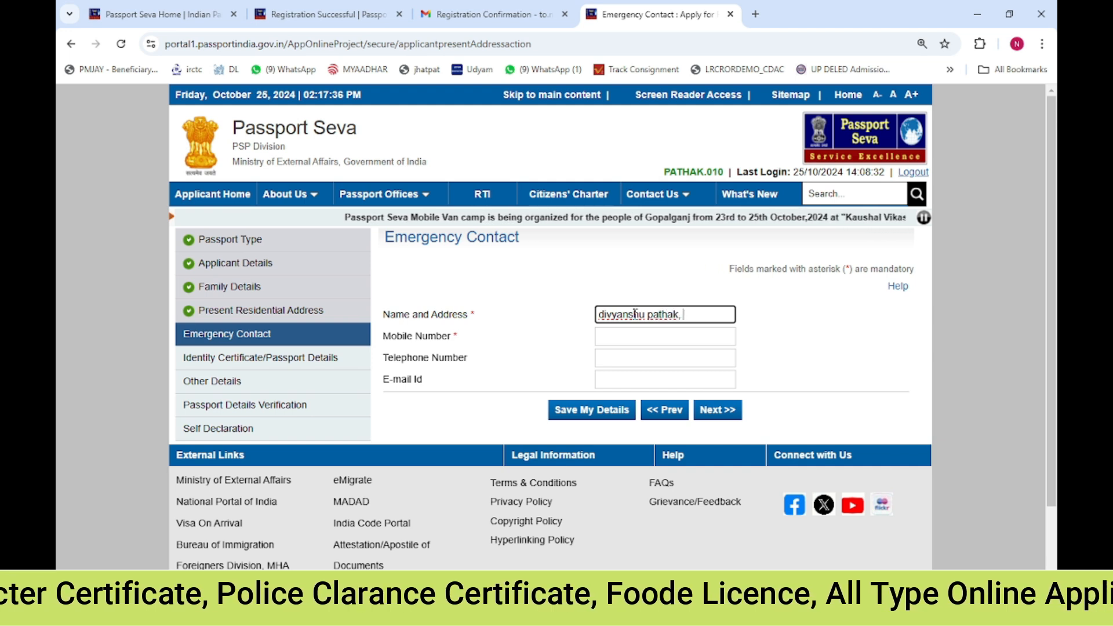
Replace the emergency contact's Name and Address entry with the contact's full name followed by the village and locality
{"action": "key", "text": "ctrl+a"}
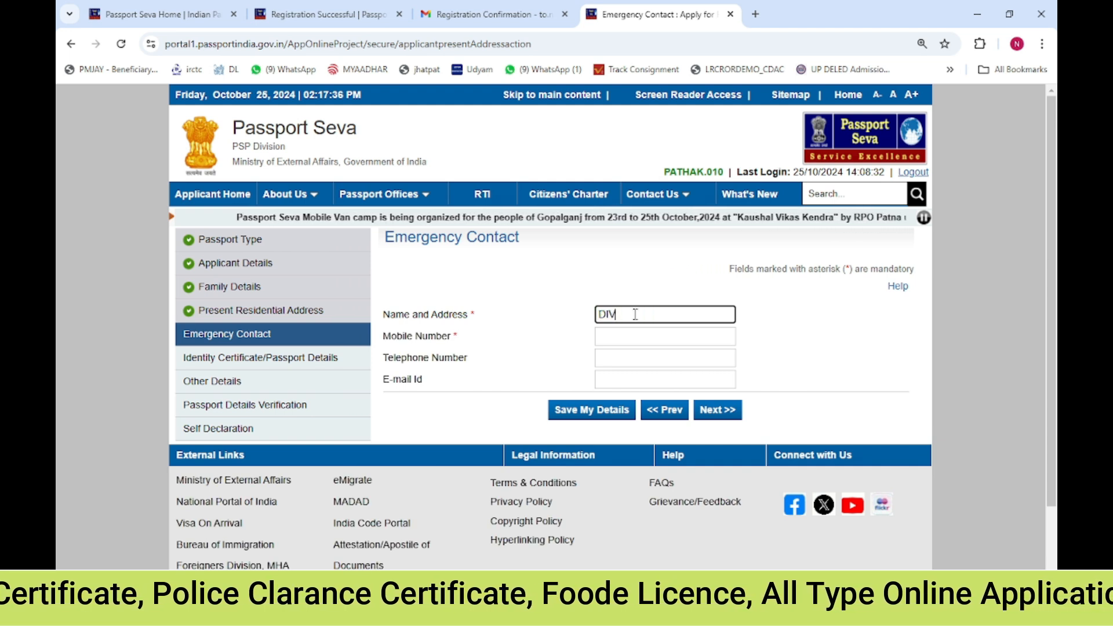
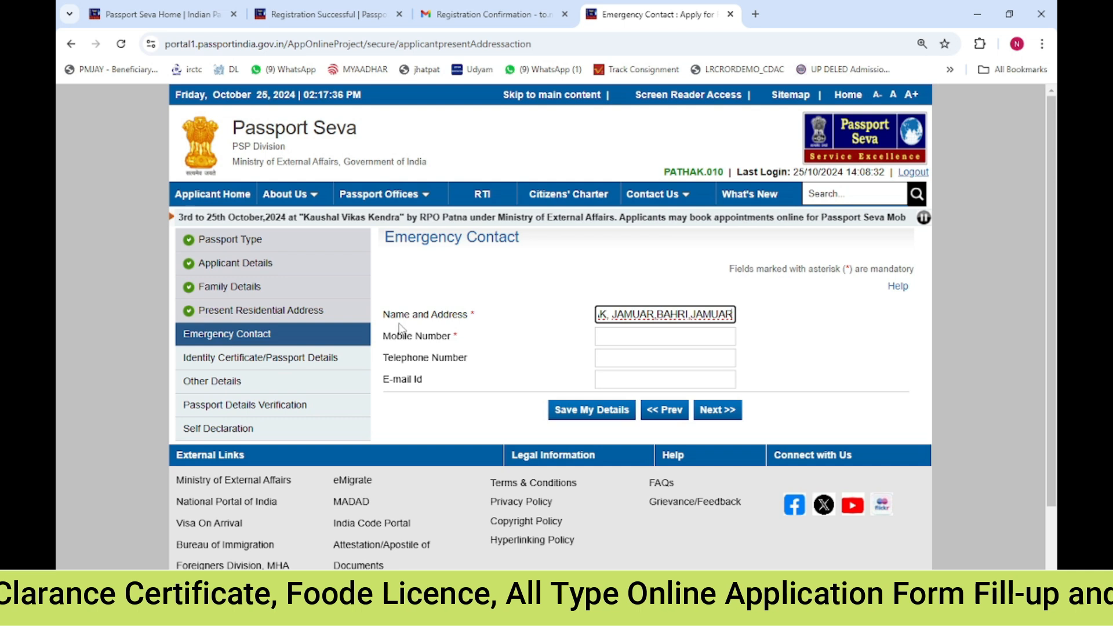
Complete the emergency contact's address by appending the district, state and postal code at the end of the entry
{"action": "left_click", "coordinate": [525, 326]}
{"action": "left_click", "coordinate": [713, 314]}
{"action": "key", "text": "Right"}
{"action": "key", "text": "Right"}
{"action": "key", "text": "Right"}
{"action": "key", "text": "Right"}
{"action": "key", "text": "Right"}
{"action": "key", "text": "Right"}
{"action": "key", "text": "Right"}
{"action": "key", "text": "Right"}
{"action": "key", "text": "Right"}
{"action": "key", "text": "Right"}
{"action": "key", "text": "Right"}
{"action": "key", "text": "Right"}
{"action": "key", "text": "Right"}
{"action": "key", "text": "Right"}
{"action": "key", "text": "Right"}
{"action": "key", "text": "Right"}
{"action": "key", "text": "Right"}
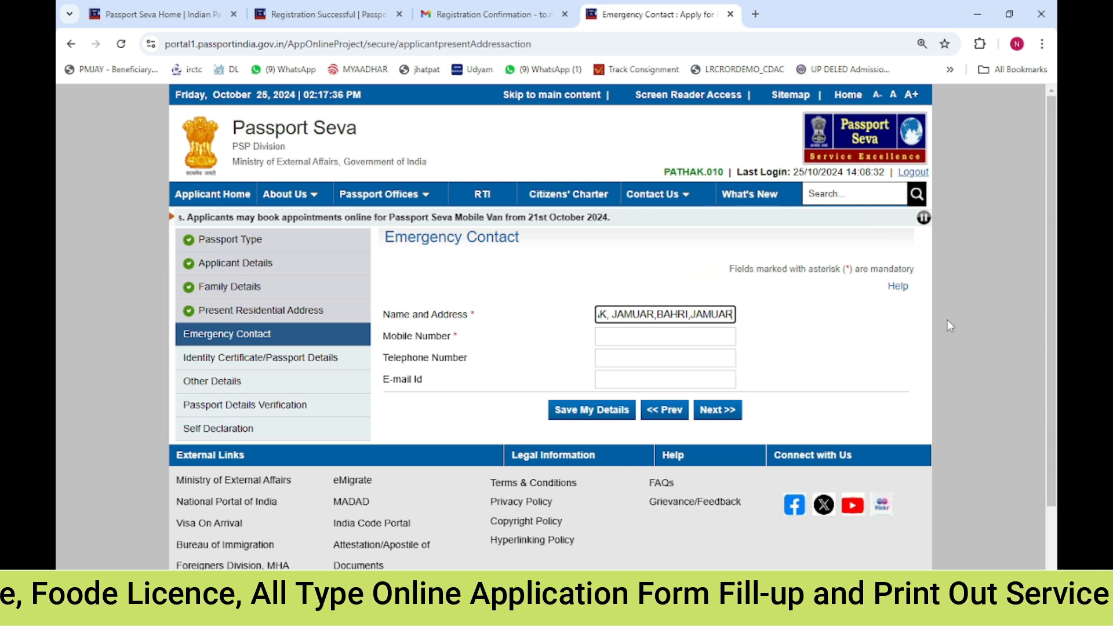
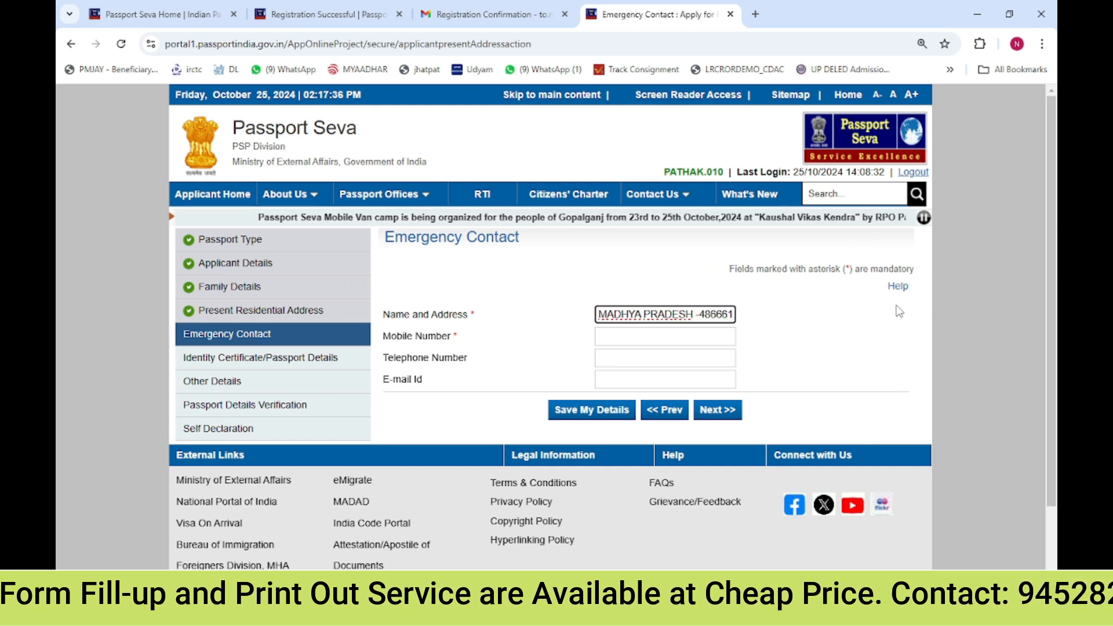
Fill in the emergency contact's mobile number and complete the contact's Gmail e-mail address
{"action": "left_click", "coordinate": [616, 338]}
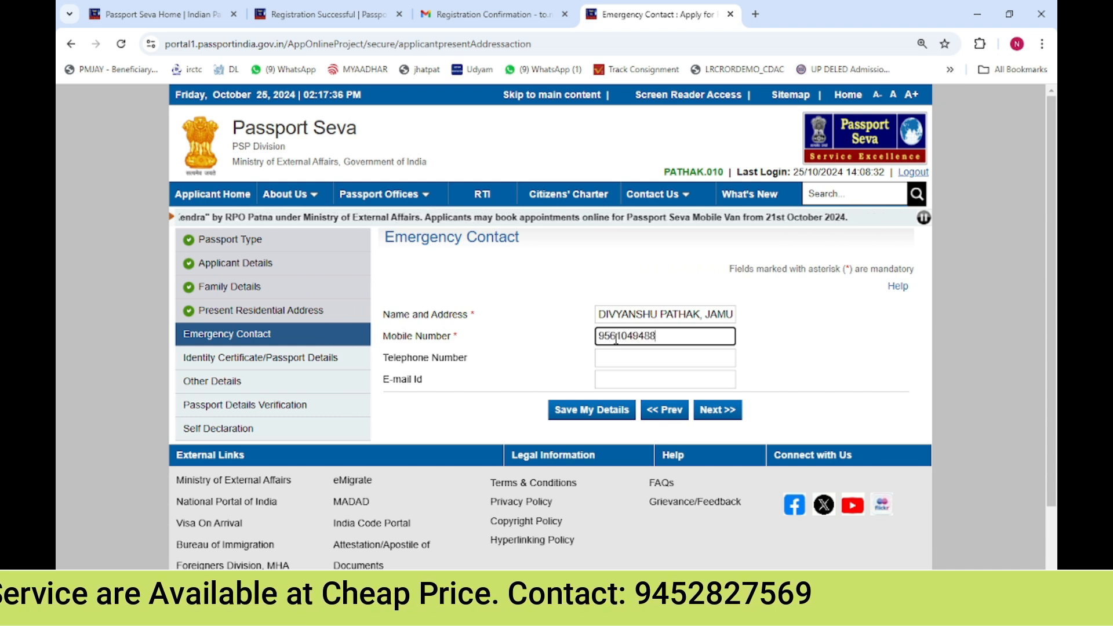
{"action": "left_click", "coordinate": [619, 379]}
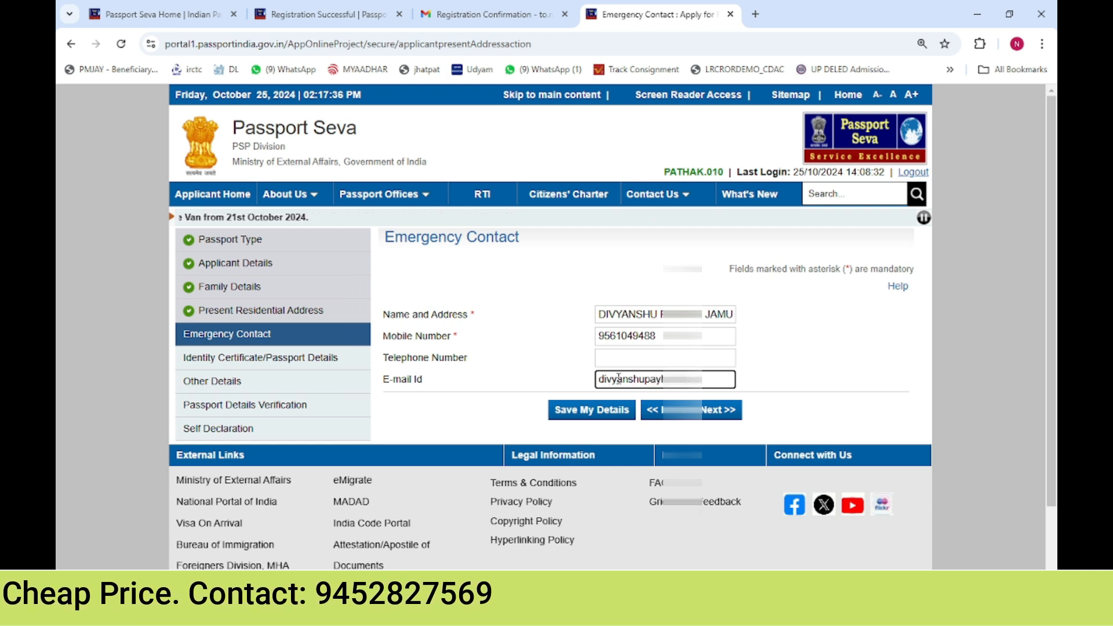
{"action": "type", "text": "3"}
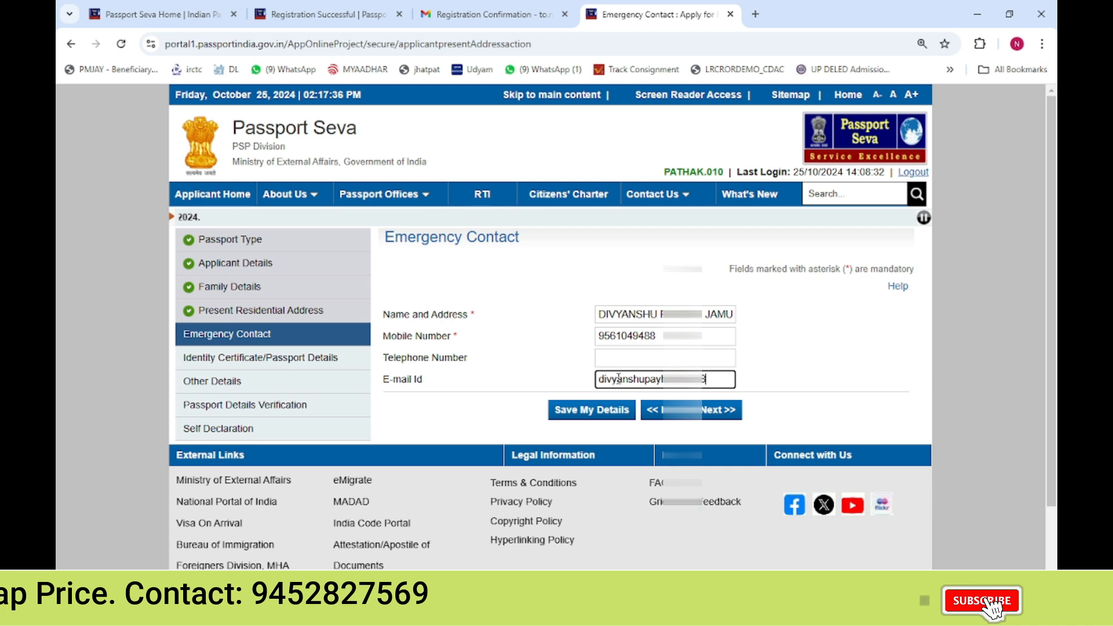
{"action": "type", "text": "@gmail.com"}
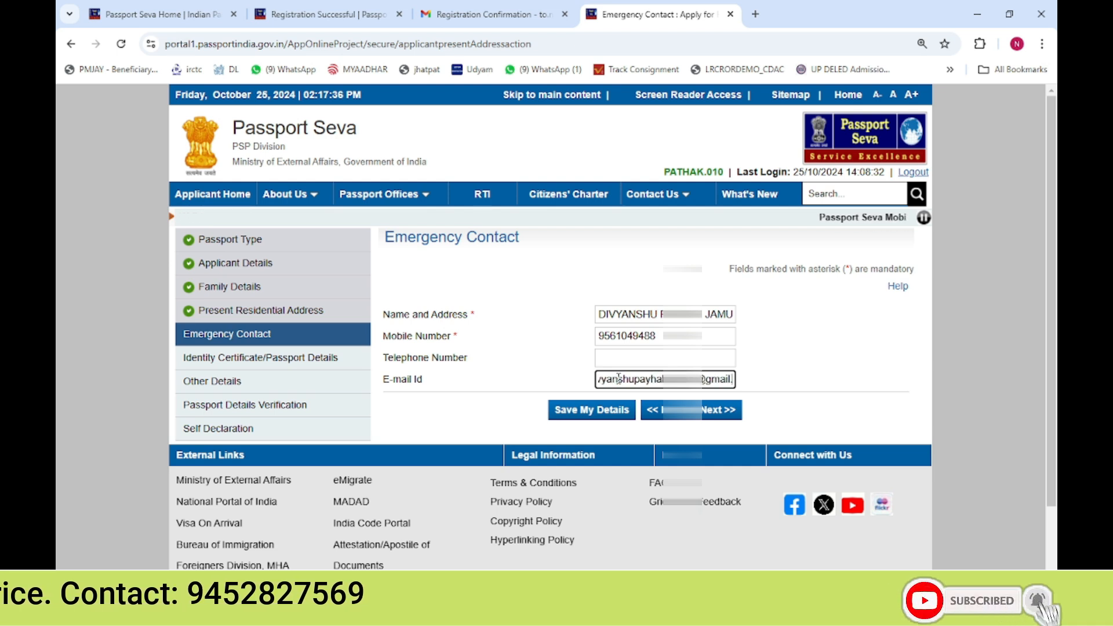
Save the emergency contact details
{"action": "left_click", "coordinate": [584, 378]}
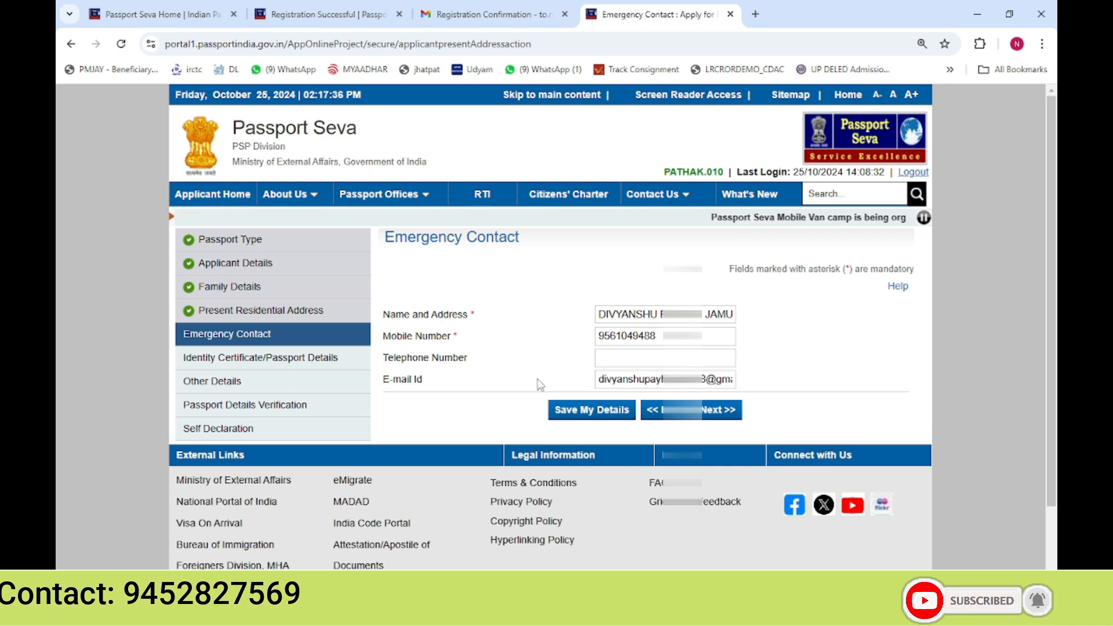
{"action": "left_click", "coordinate": [617, 410]}
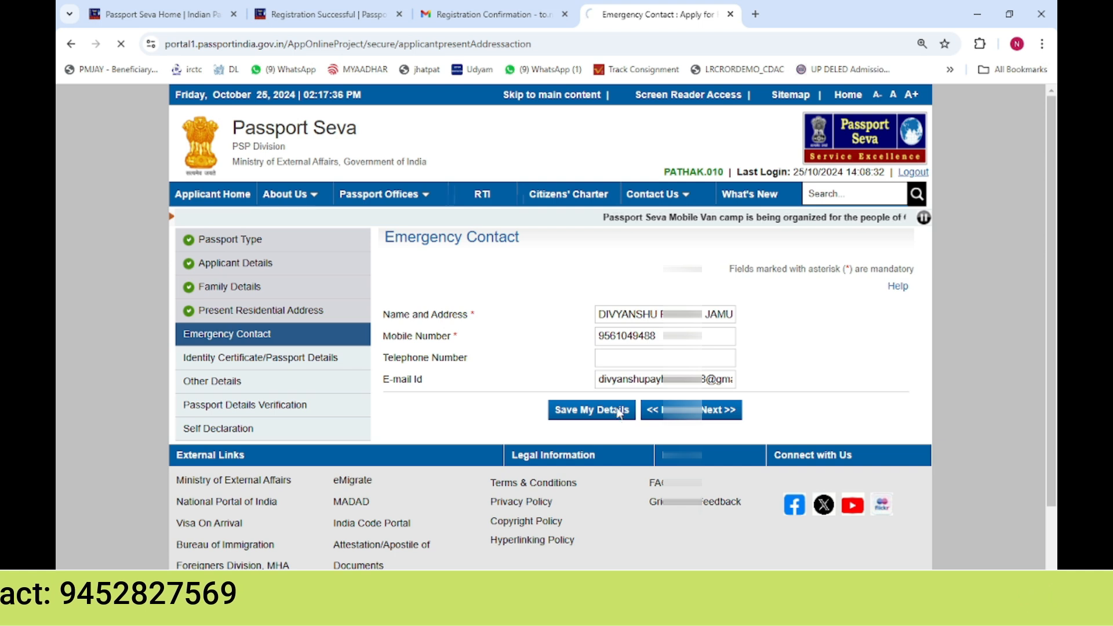
{"action": "left_click_drag", "start_coordinate": [243, 334], "coordinate": [255, 337]}
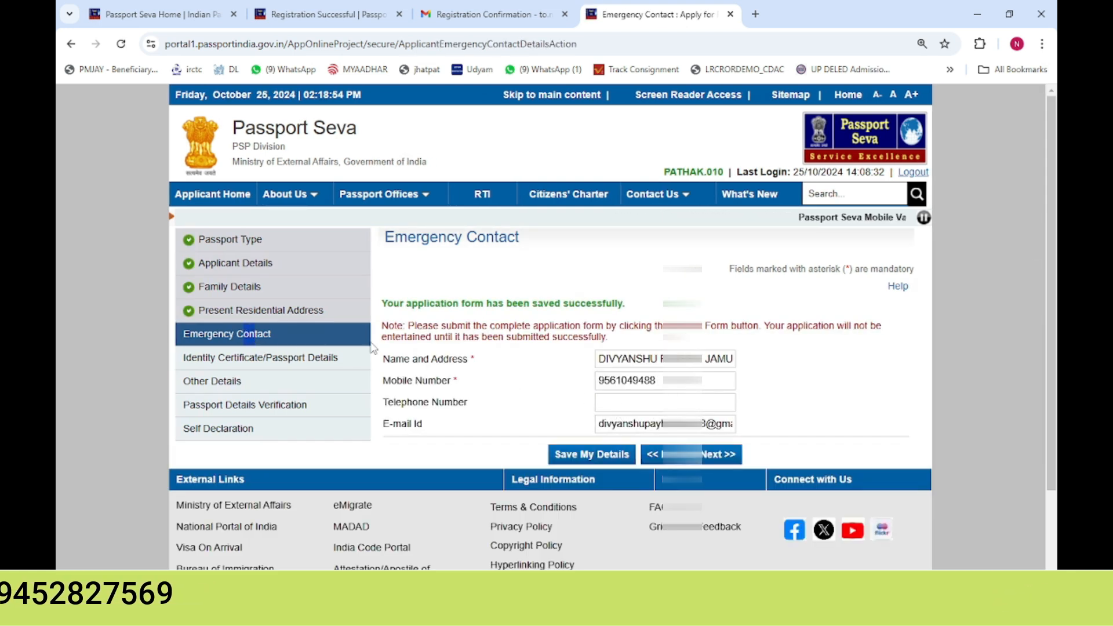
Continue to the Identity Certificate/Passport Details section and read its questions
{"action": "left_click", "coordinate": [719, 456]}
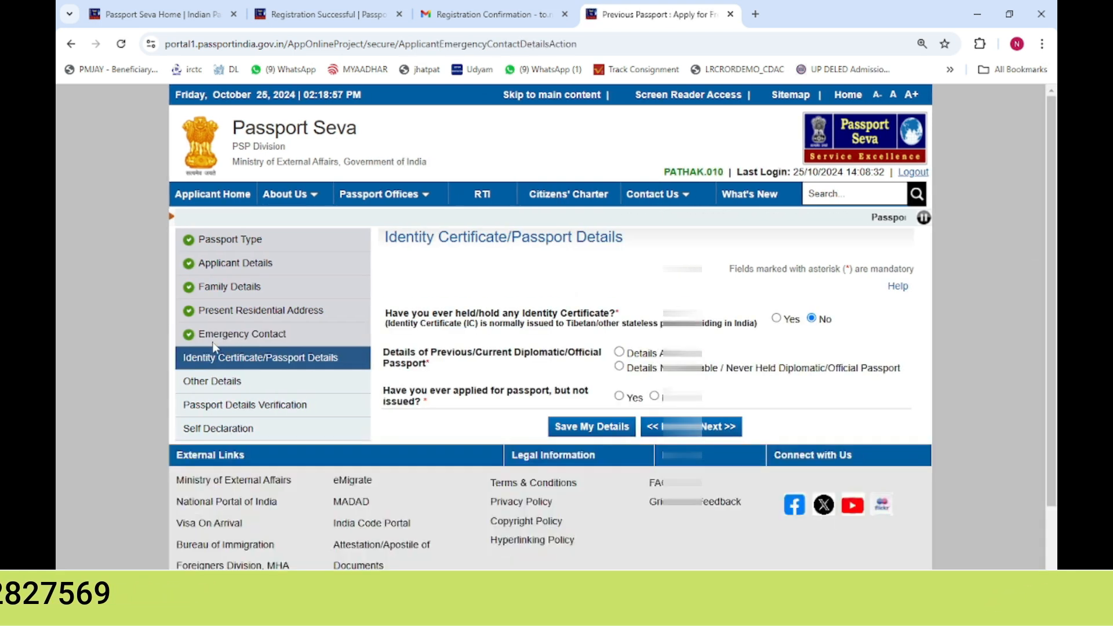
{"action": "left_click_drag", "start_coordinate": [192, 358], "coordinate": [284, 359]}
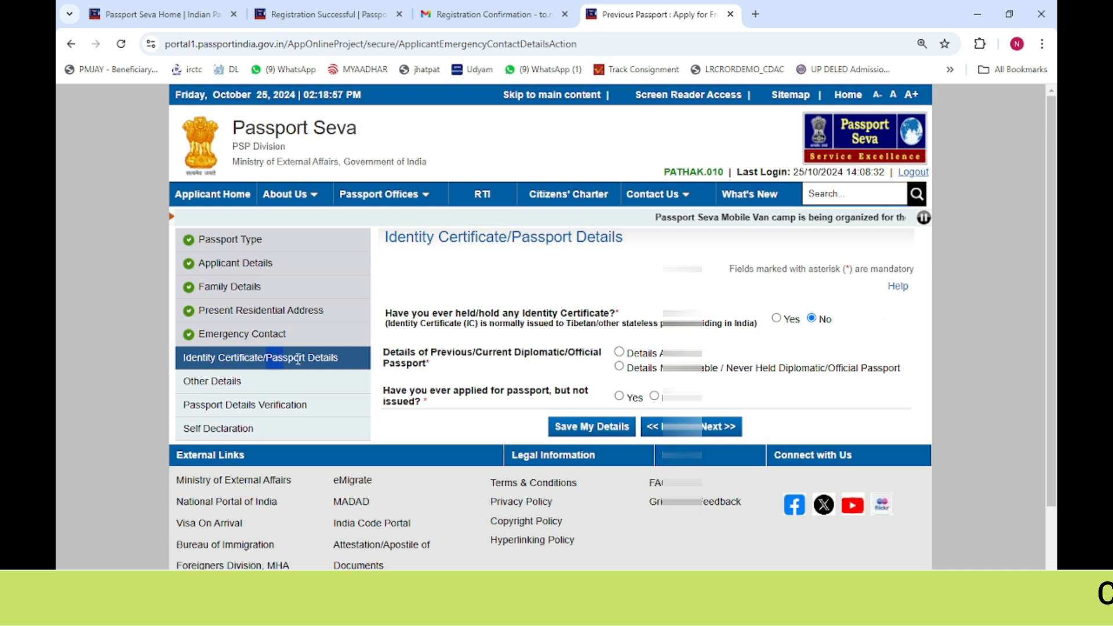
{"action": "left_click", "coordinate": [249, 361]}
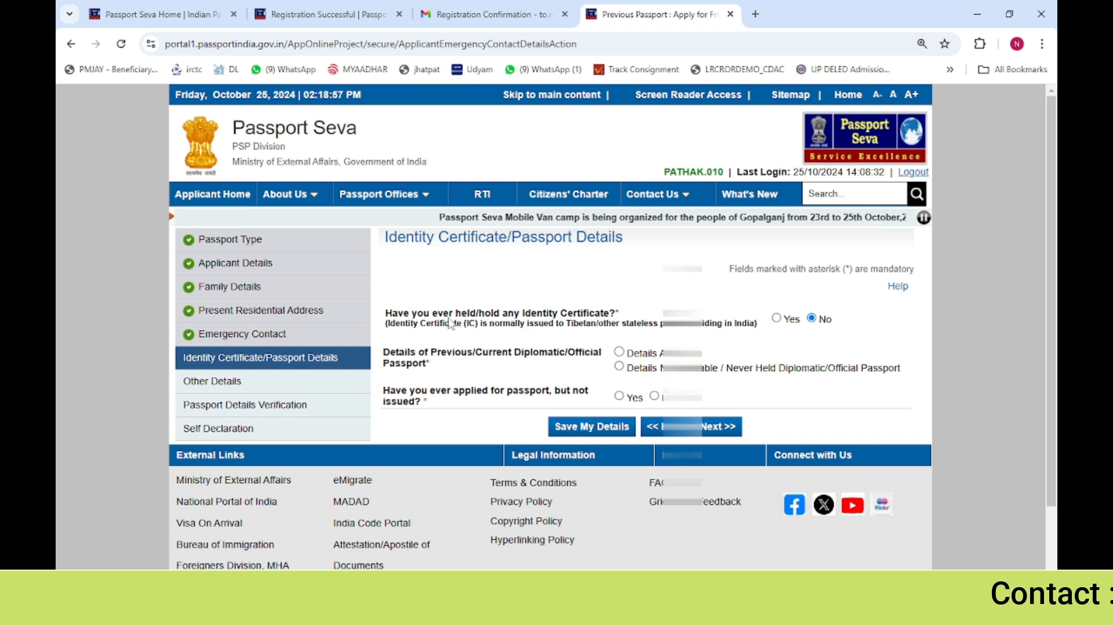
{"action": "left_click_drag", "start_coordinate": [560, 315], "coordinate": [619, 316]}
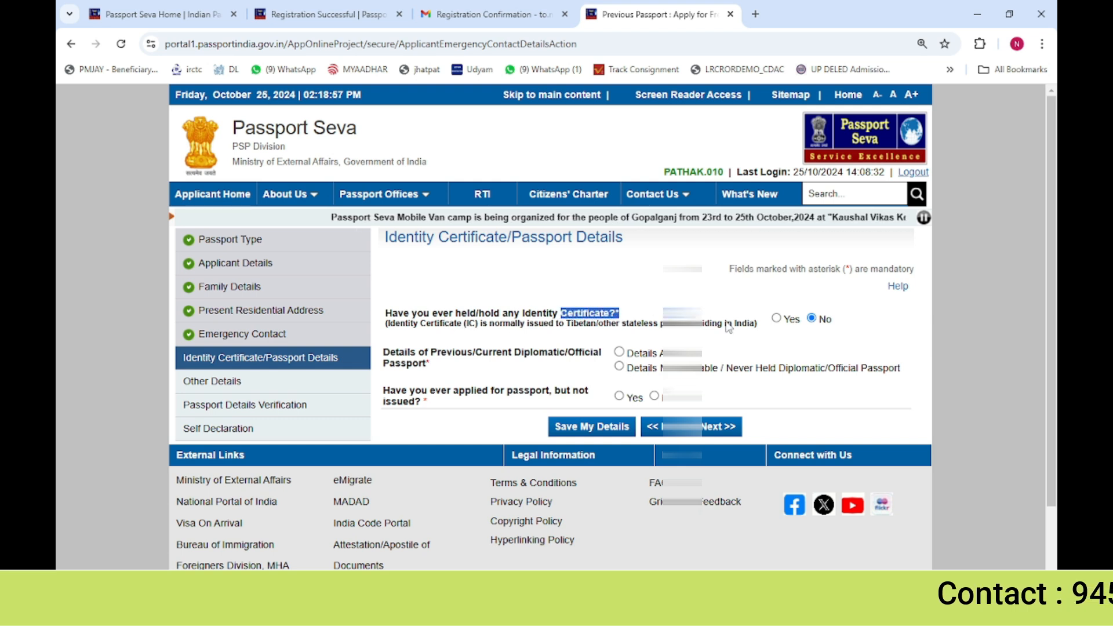
Choose that diplomatic/official passport details are not available and No for applying without issue, then save the section
{"action": "left_click", "coordinate": [619, 367]}
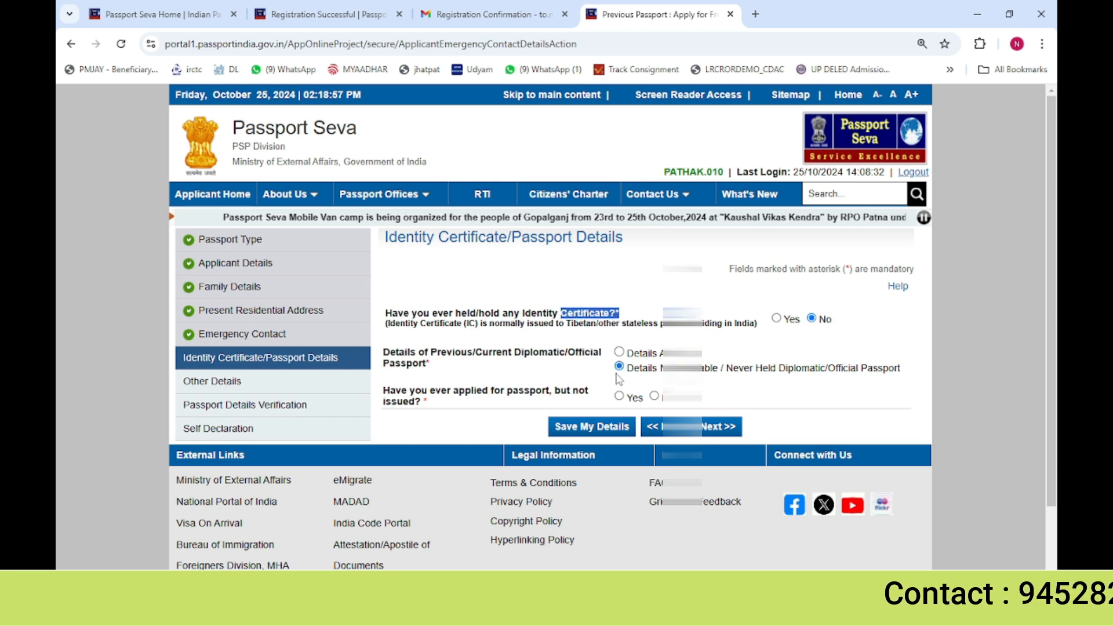
{"action": "left_click_drag", "start_coordinate": [467, 351], "coordinate": [559, 353]}
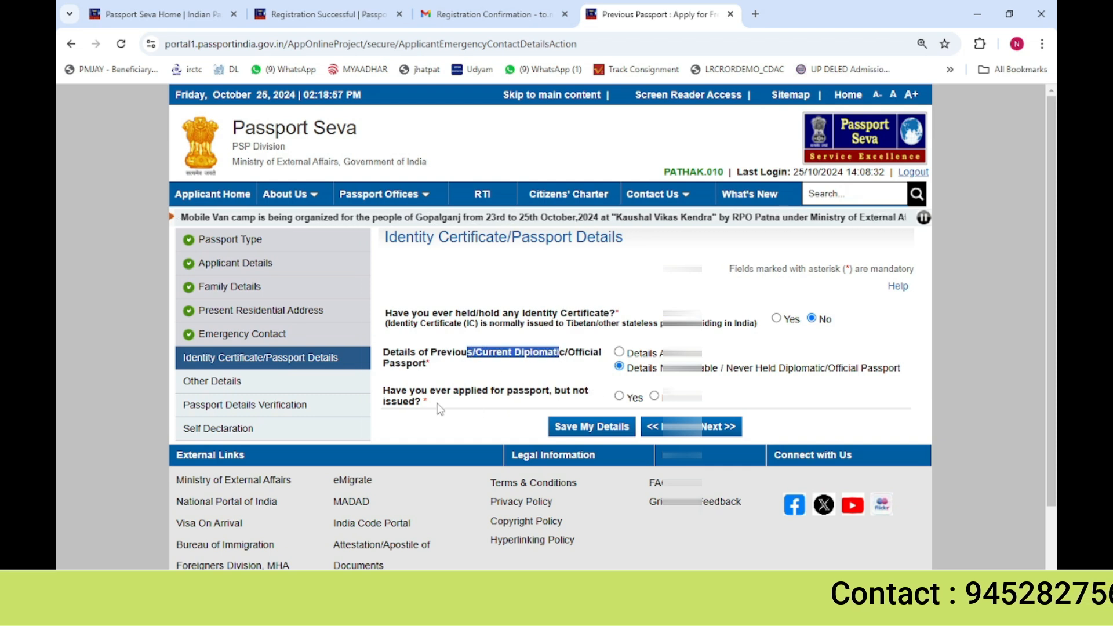
{"action": "left_click", "coordinate": [504, 408]}
{"action": "left_click", "coordinate": [654, 397]}
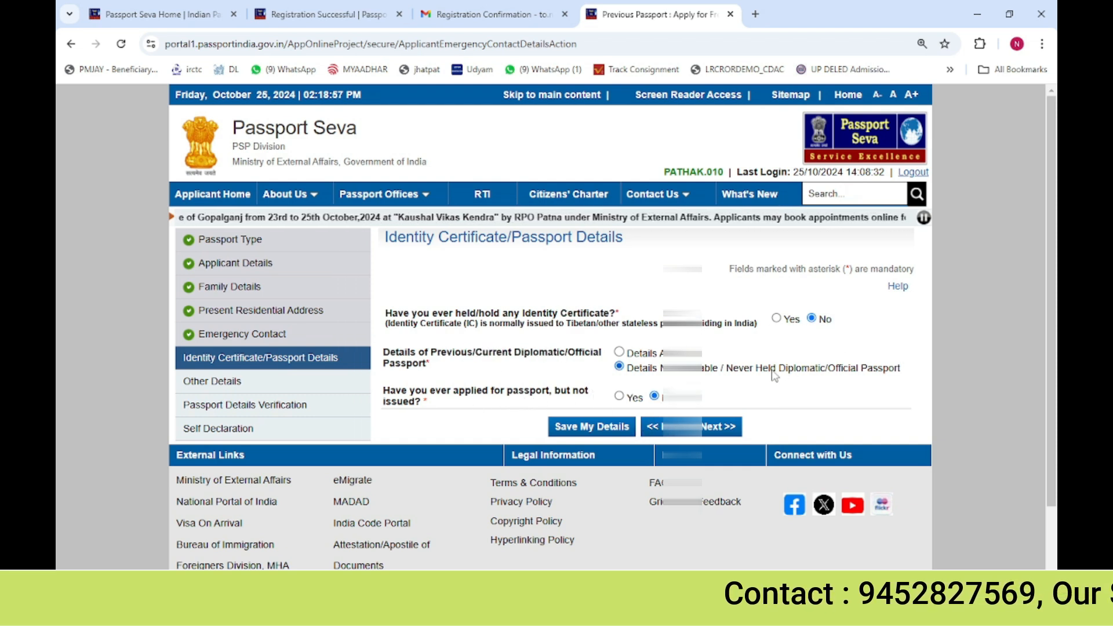
{"action": "left_click", "coordinate": [606, 428]}
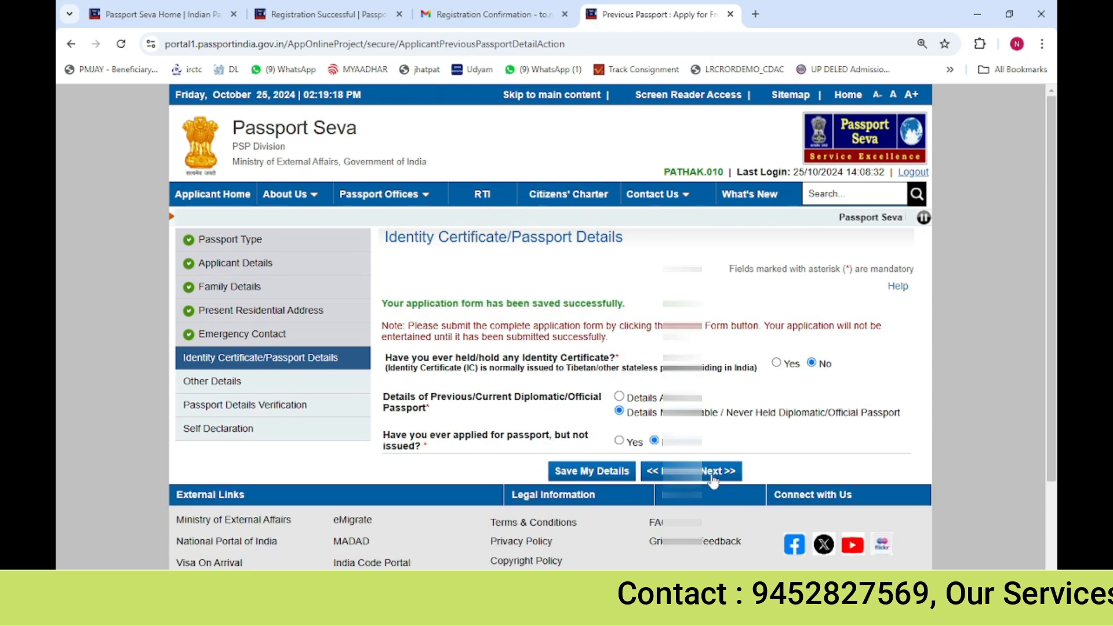
Continue to Other Details and answer No to all four criminal proceedings questions
{"action": "left_click", "coordinate": [713, 480]}
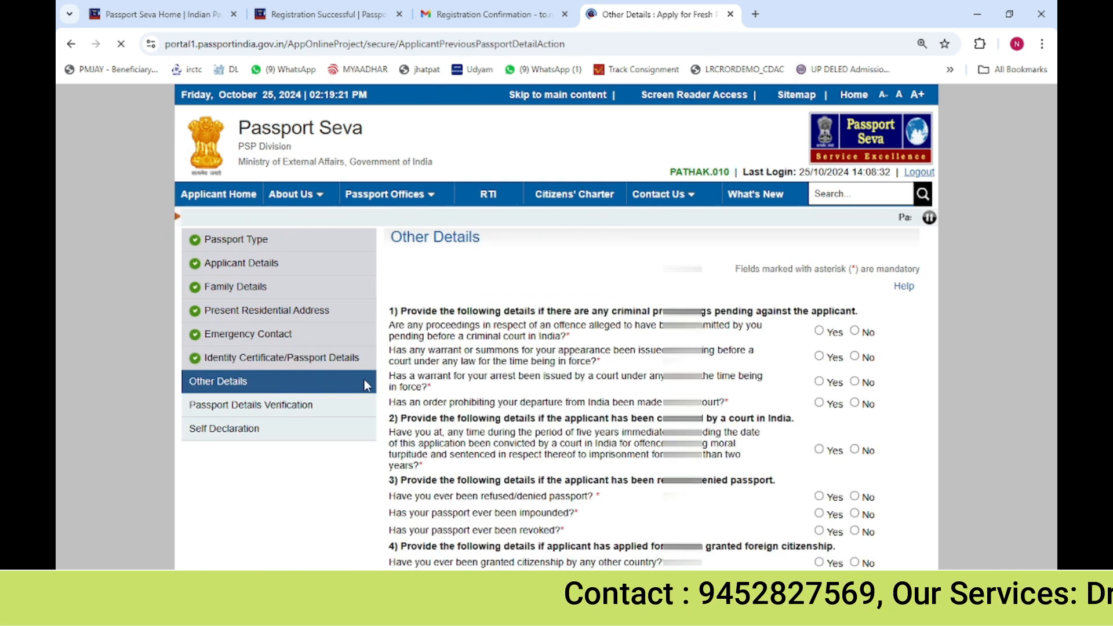
{"action": "left_click_drag", "start_coordinate": [208, 359], "coordinate": [253, 363]}
{"action": "left_click", "coordinate": [253, 363]}
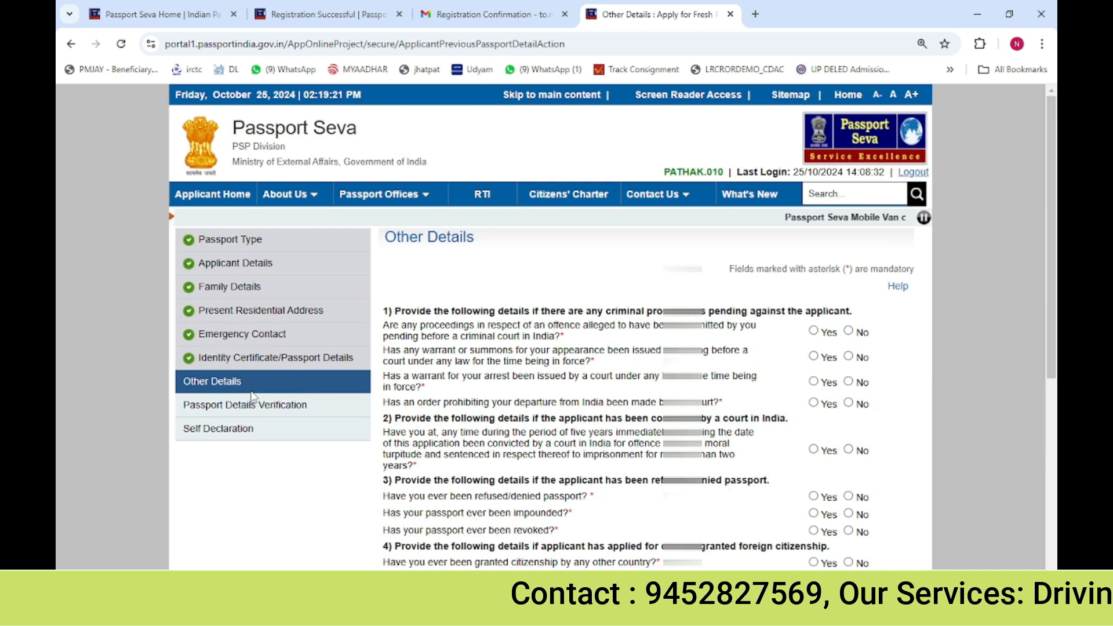
{"action": "left_click", "coordinate": [849, 331]}
{"action": "left_click", "coordinate": [848, 357]}
{"action": "left_click", "coordinate": [849, 382]}
{"action": "left_click", "coordinate": [849, 402]}
Answer No to the conviction, passport refusal, impounding, revocation and foreign citizenship questions
{"action": "scroll", "coordinate": [850, 348], "scroll_direction": "down", "scroll_amount": 2}
{"action": "left_click", "coordinate": [849, 312]}
{"action": "left_click", "coordinate": [849, 357]}
{"action": "left_click", "coordinate": [849, 375]}
{"action": "left_click", "coordinate": [849, 392]}
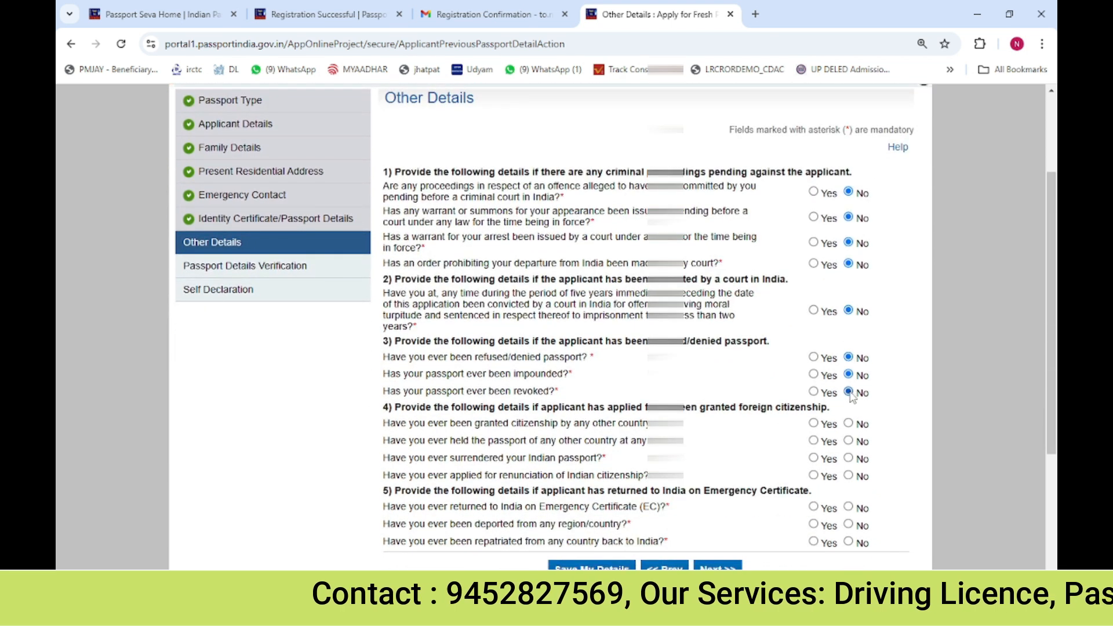
{"action": "left_click", "coordinate": [849, 424]}
{"action": "left_click", "coordinate": [849, 441]}
{"action": "left_click", "coordinate": [849, 476]}
{"action": "left_click", "coordinate": [849, 458]}
Answer No to the three Emergency Certificate questions and save the Other Details section
{"action": "scroll", "coordinate": [850, 459], "scroll_direction": "down", "scroll_amount": 2}
{"action": "left_click", "coordinate": [849, 367]}
{"action": "left_click", "coordinate": [849, 384]}
{"action": "left_click", "coordinate": [849, 402]}
{"action": "left_click", "coordinate": [610, 439]}
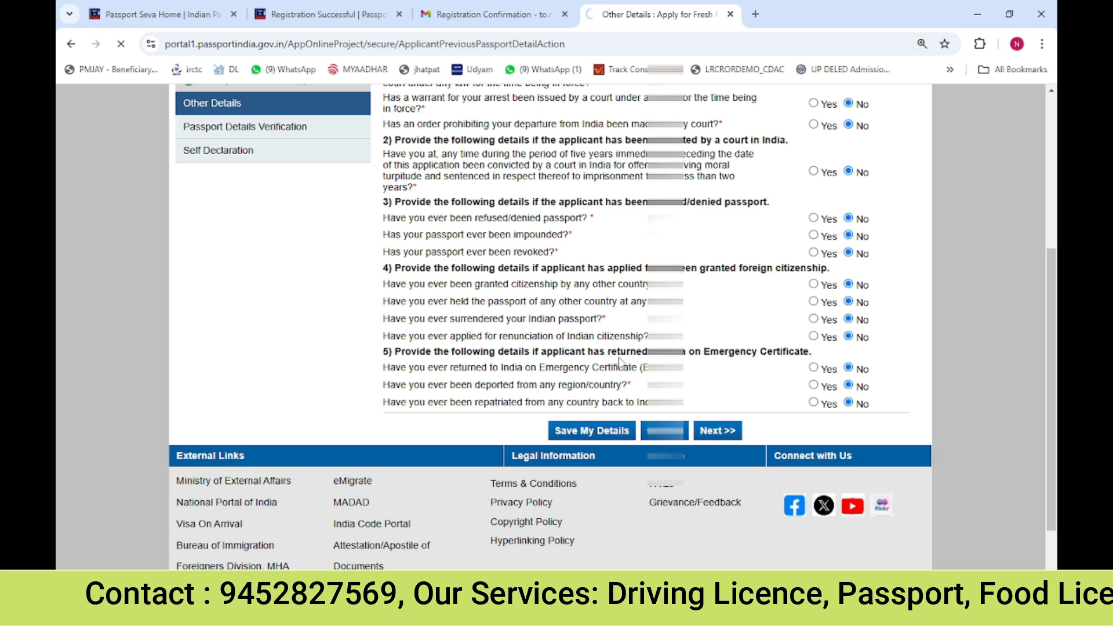
Continue to the Passport Details Verification preview, review it, and proceed to the Self Declaration section
{"action": "scroll", "coordinate": [753, 420], "scroll_direction": "down", "scroll_amount": 6}
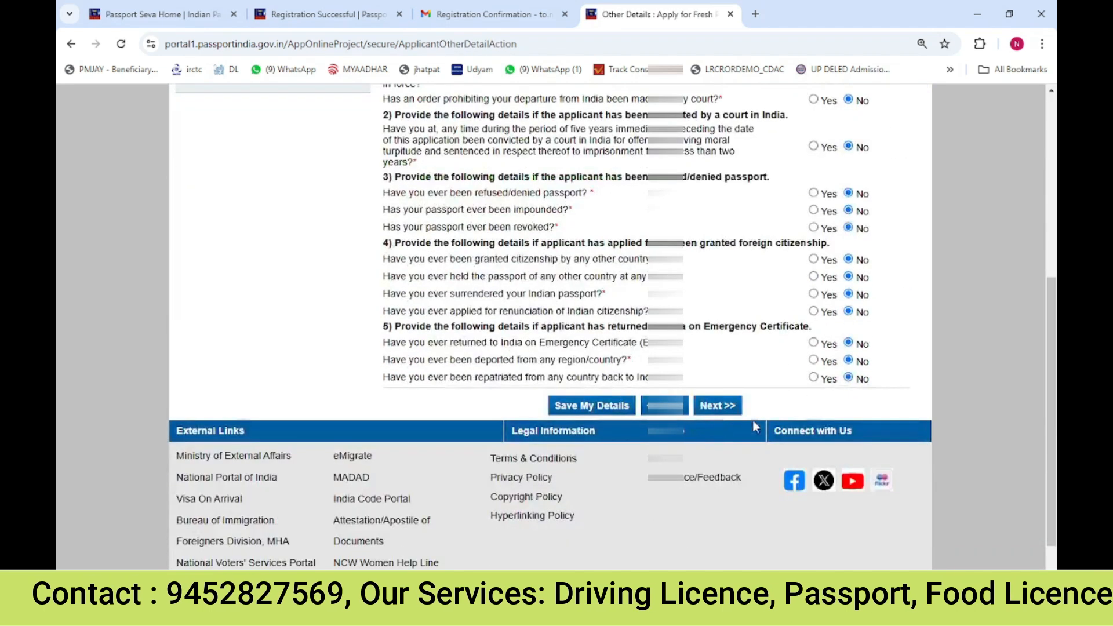
{"action": "left_click", "coordinate": [717, 405]}
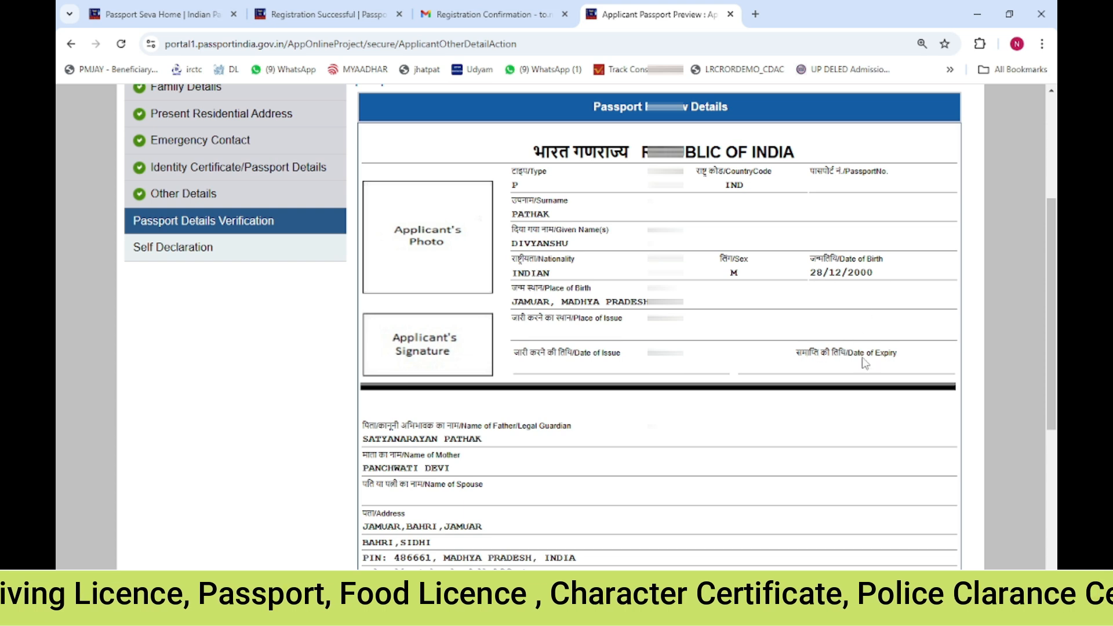
{"action": "left_click_drag", "start_coordinate": [593, 353], "coordinate": [622, 355]}
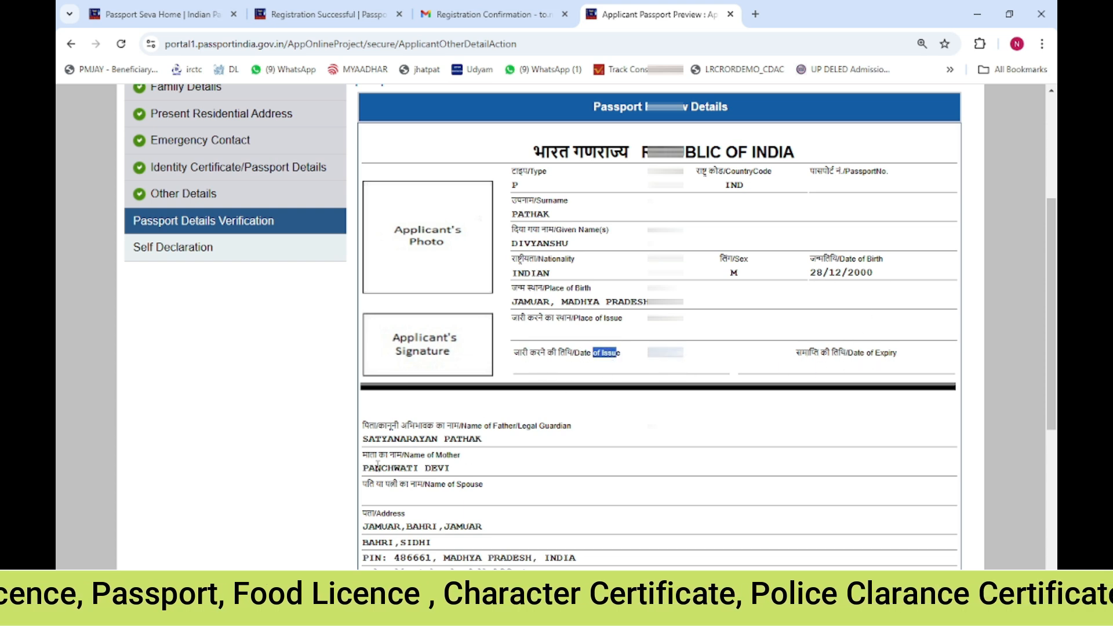
{"action": "scroll", "coordinate": [690, 366], "scroll_direction": "down", "scroll_amount": 5}
{"action": "left_click", "coordinate": [690, 363]}
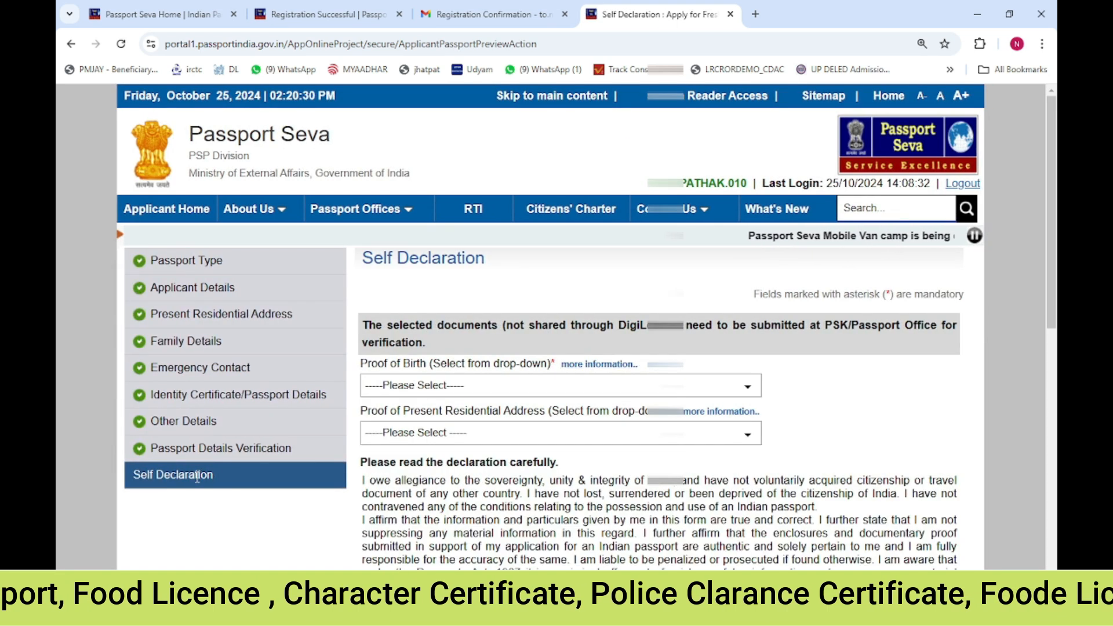
Read the Proof of Birth and Proof of Present Residential Address requirements in Self Declaration
{"action": "left_click_drag", "start_coordinate": [373, 361], "coordinate": [420, 367]}
{"action": "left_click_drag", "start_coordinate": [378, 412], "coordinate": [475, 413]}
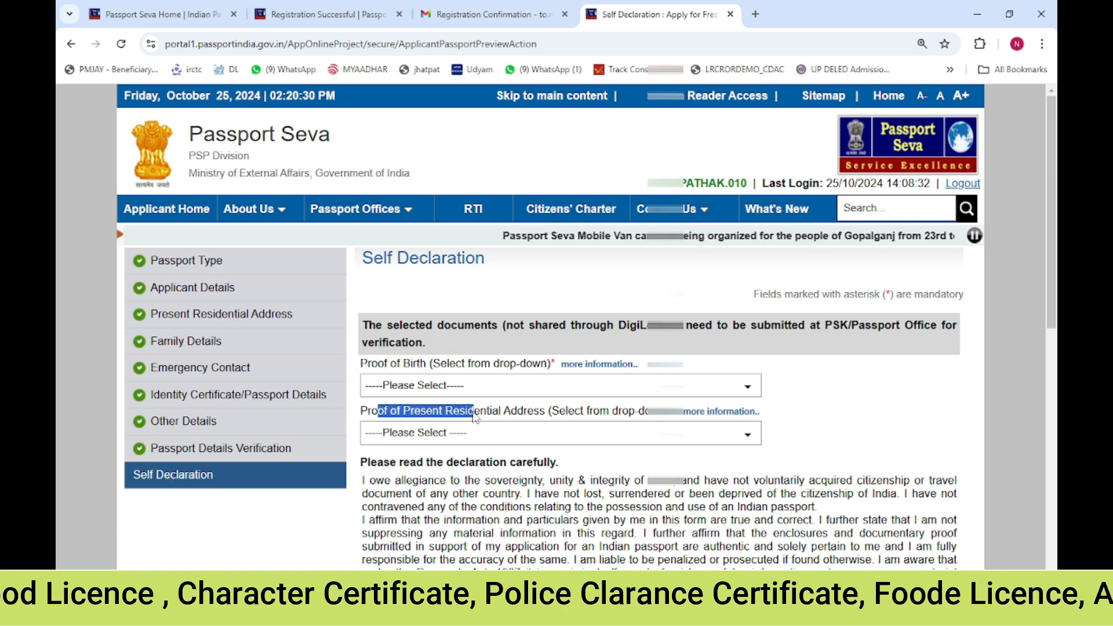
Select Transfer/School leaving/Matriculation Certificate as Proof of Birth and Aadhaar Card (Address Proof) as Proof of Present Residential Address
{"action": "left_click", "coordinate": [480, 388]}
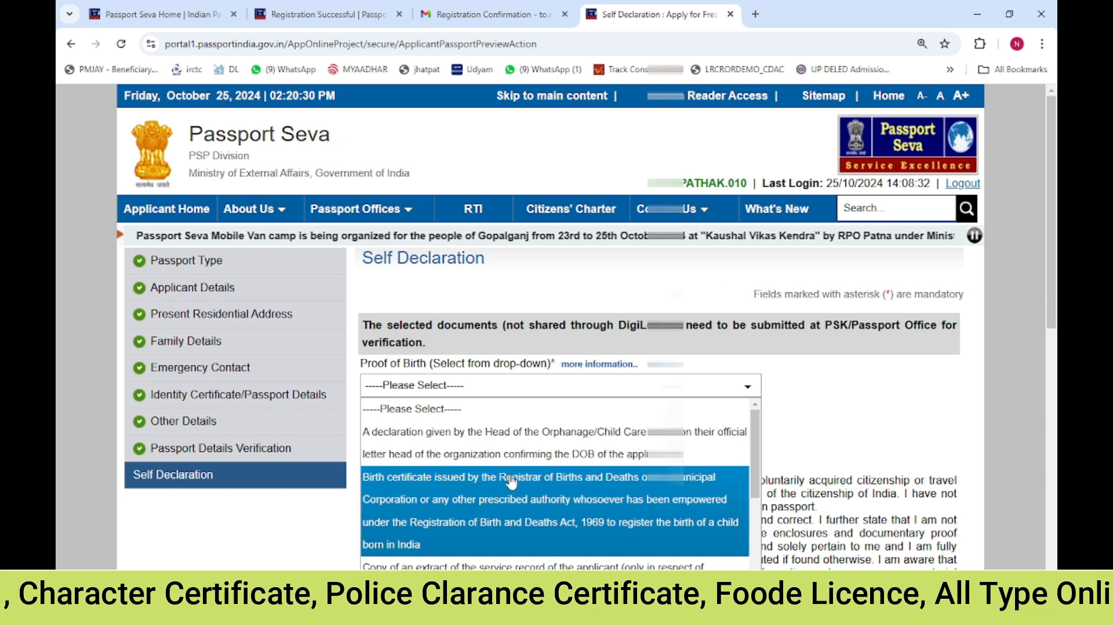
{"action": "scroll", "coordinate": [511, 481], "scroll_direction": "down", "scroll_amount": 1}
{"action": "scroll", "coordinate": [510, 481], "scroll_direction": "down", "scroll_amount": 1}
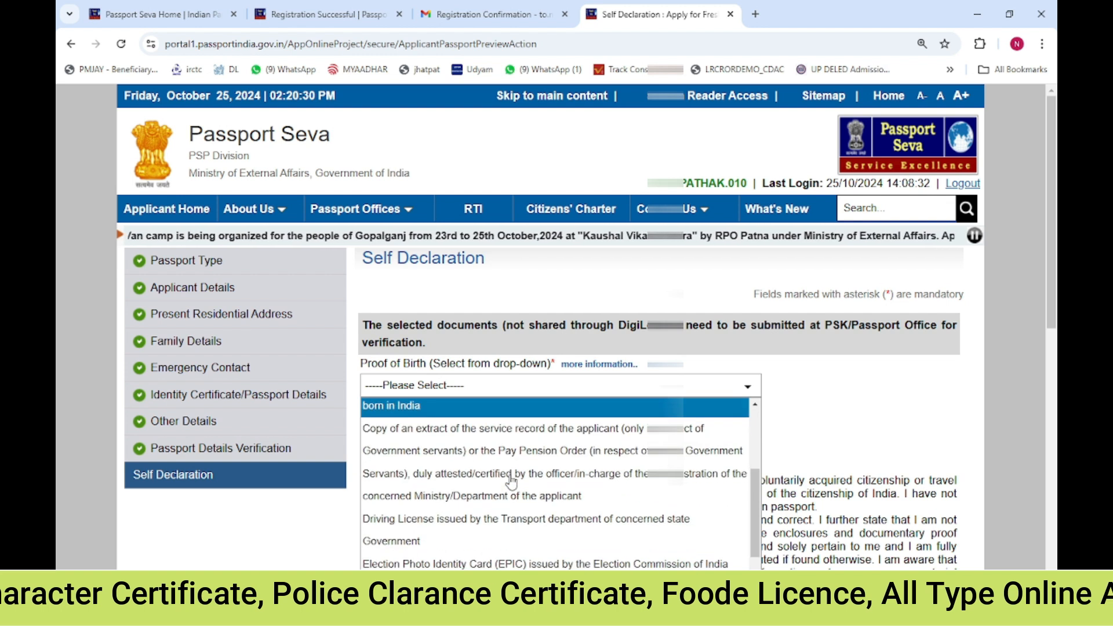
{"action": "scroll", "coordinate": [522, 487], "scroll_direction": "down", "scroll_amount": 1}
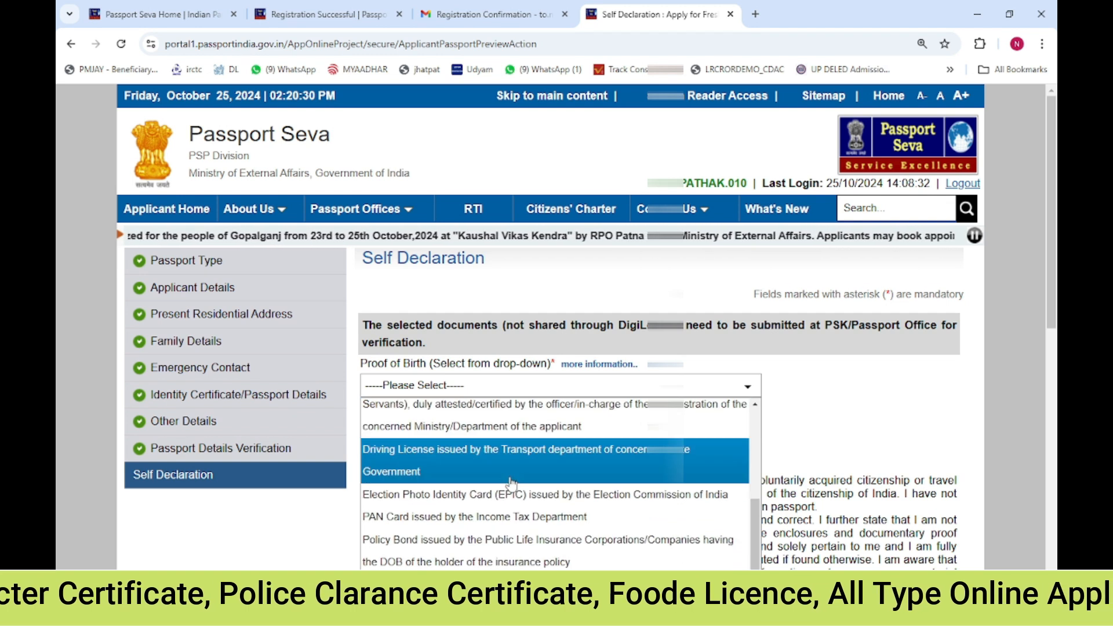
{"action": "scroll", "coordinate": [574, 532], "scroll_direction": "down", "scroll_amount": 1}
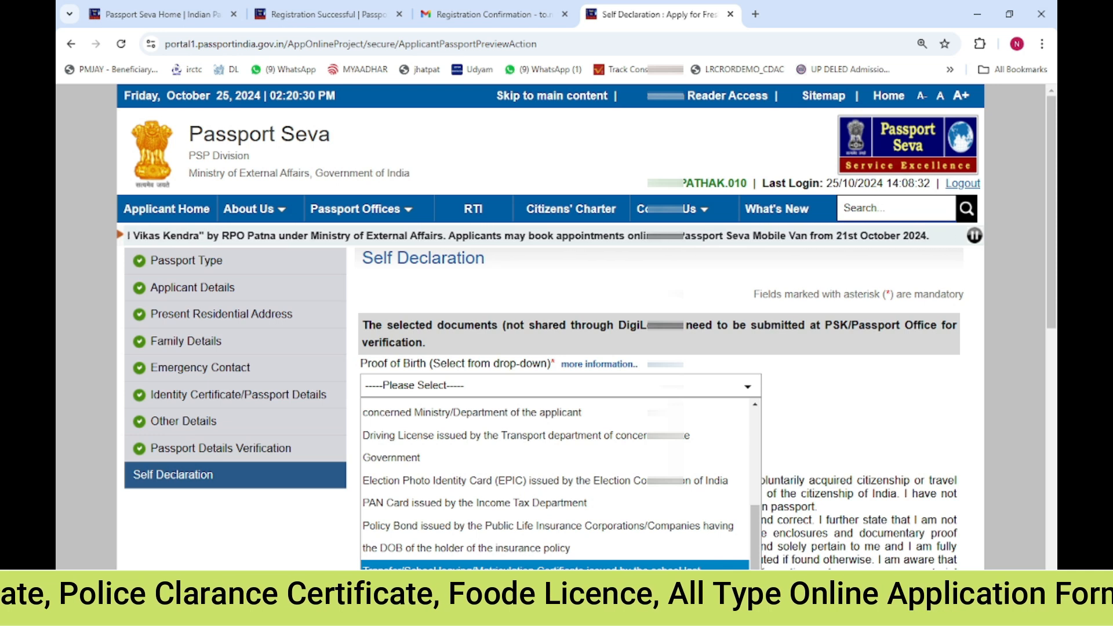
{"action": "left_click", "coordinate": [469, 565]}
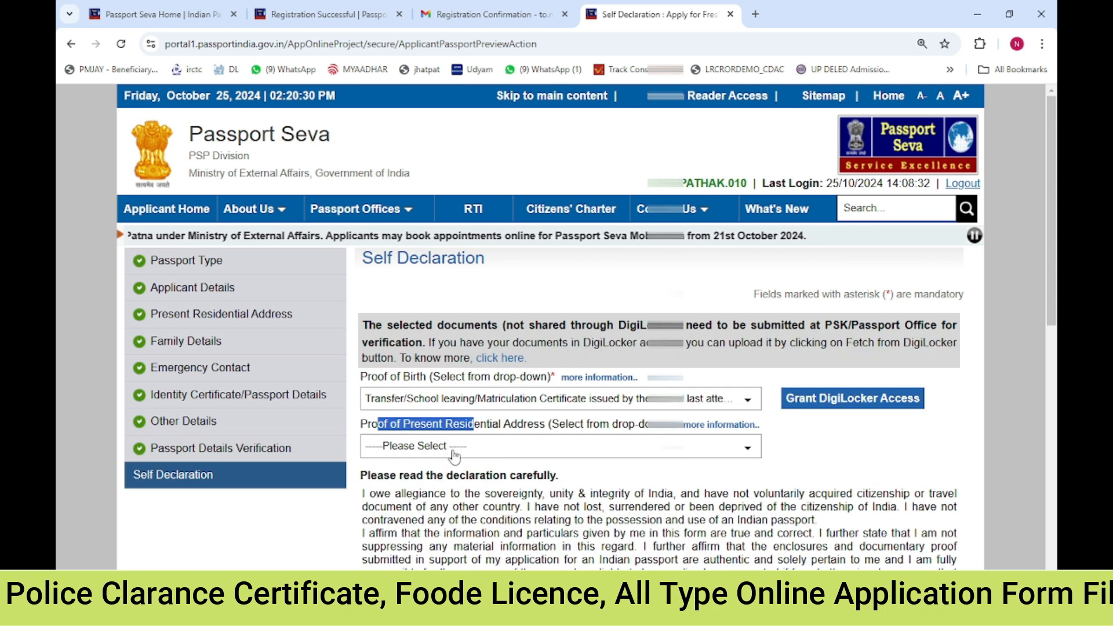
{"action": "scroll", "coordinate": [667, 406], "scroll_direction": "down", "scroll_amount": 1}
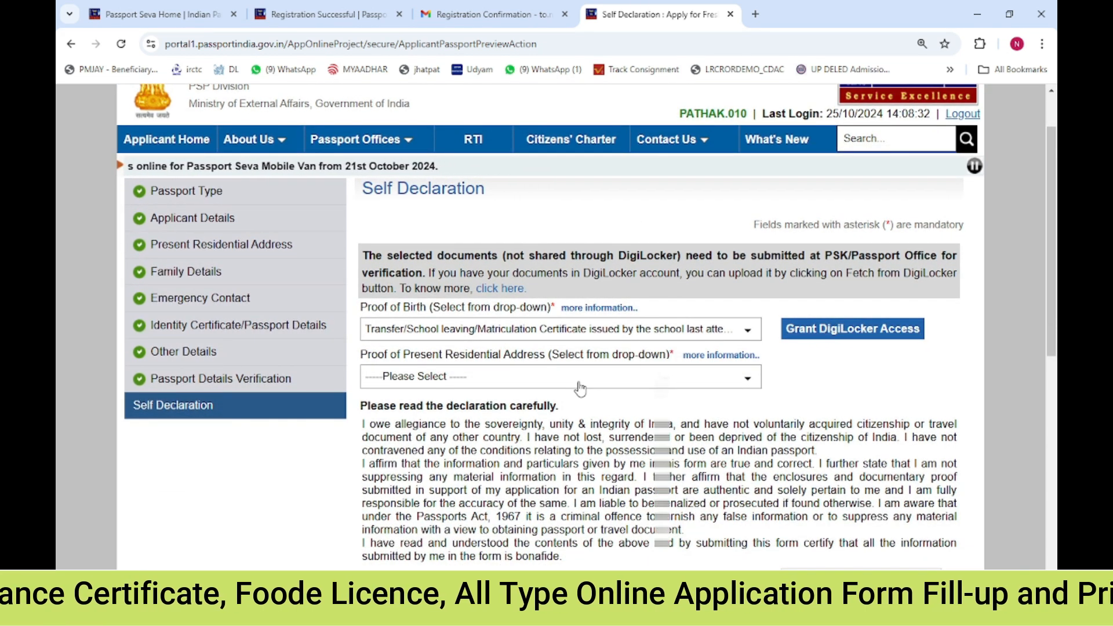
{"action": "left_click", "coordinate": [462, 387]}
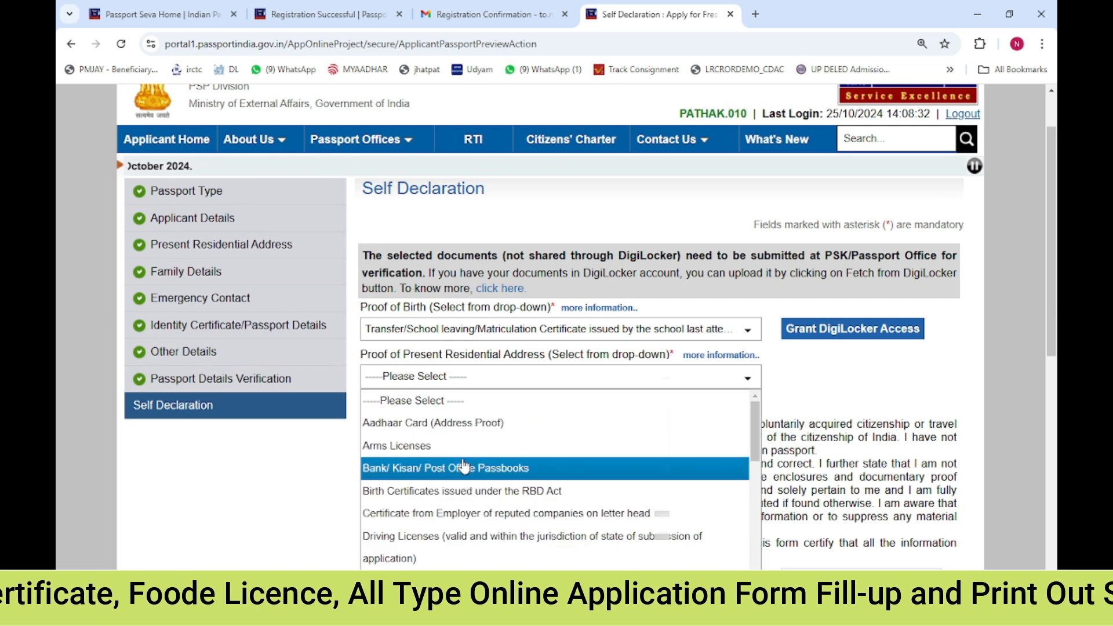
{"action": "left_click", "coordinate": [479, 424]}
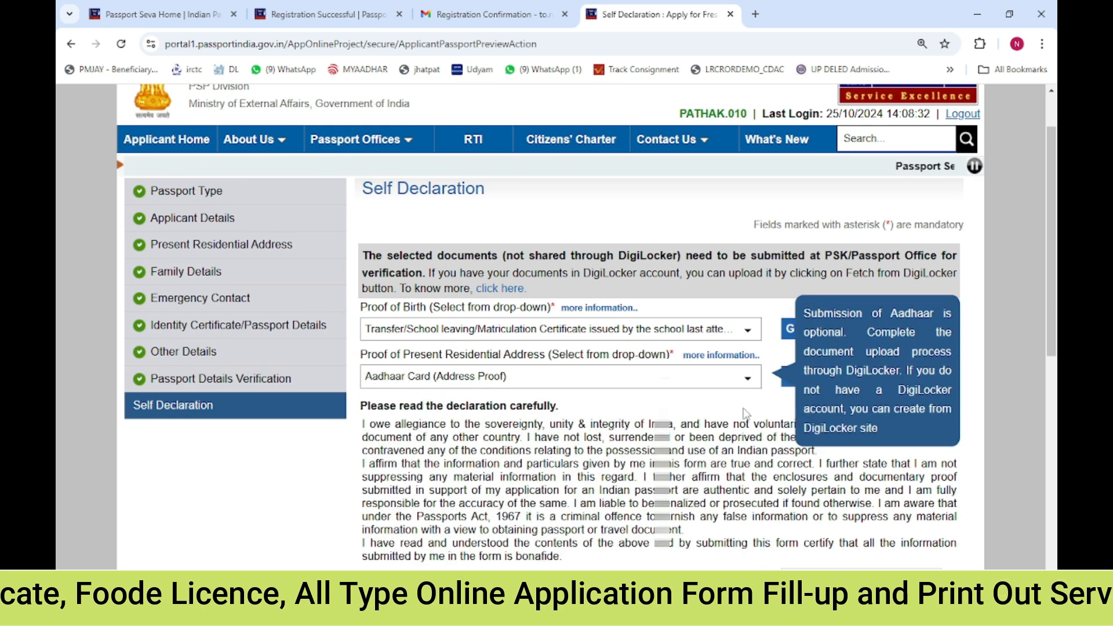
Enter VARANASI as the Place in the declaration and save the Self Declaration details
{"action": "scroll", "coordinate": [784, 360], "scroll_direction": "down", "scroll_amount": 2}
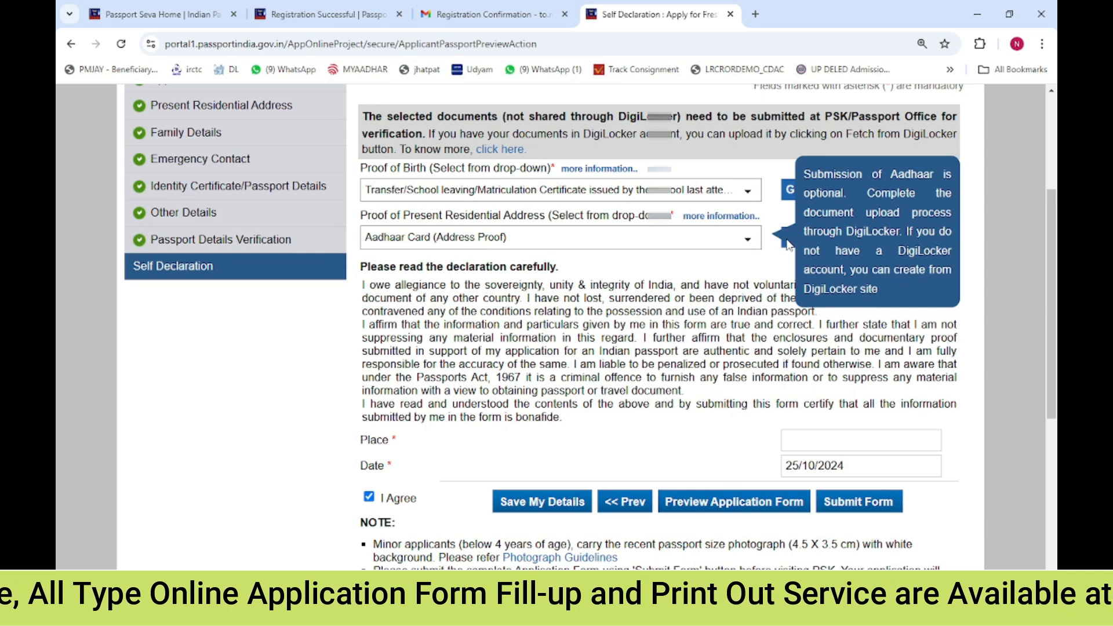
{"action": "left_click", "coordinate": [588, 500]}
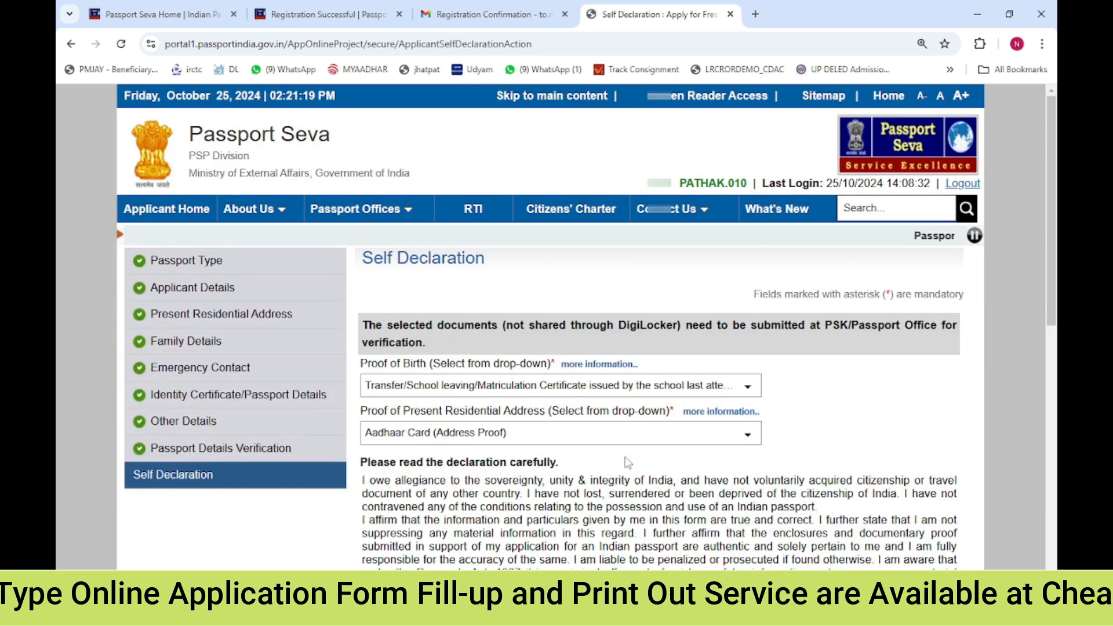
{"action": "scroll", "coordinate": [628, 462], "scroll_direction": "down", "scroll_amount": 5}
{"action": "left_click", "coordinate": [880, 364]}
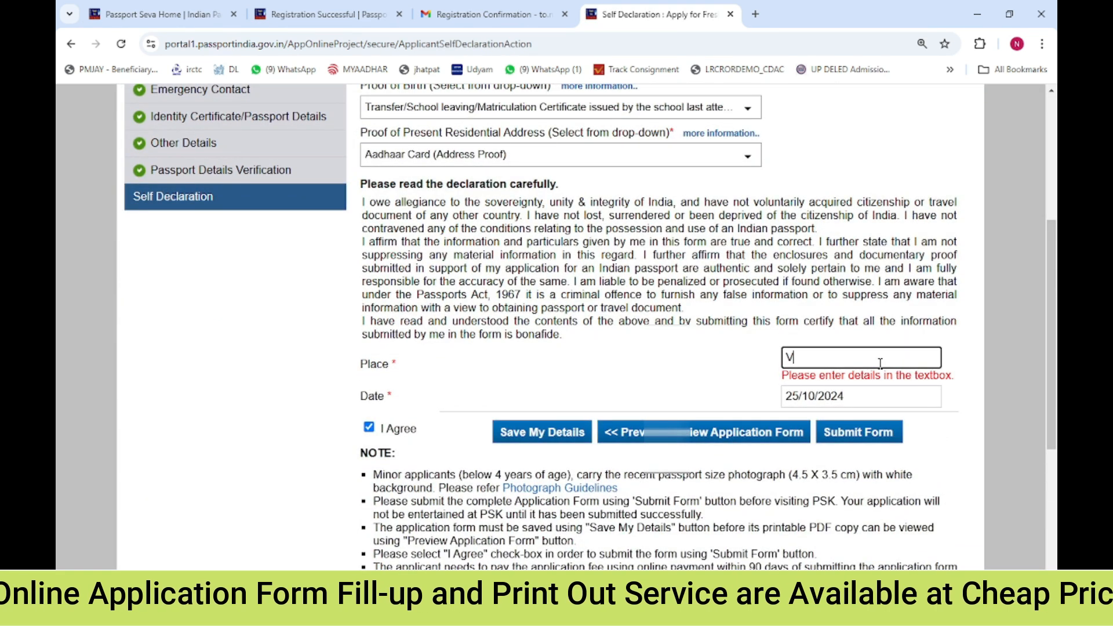
{"action": "left_click", "coordinate": [586, 435]}
{"action": "scroll", "coordinate": [698, 440], "scroll_direction": "down", "scroll_amount": 4}
{"action": "scroll", "coordinate": [697, 440], "scroll_direction": "up", "scroll_amount": 5}
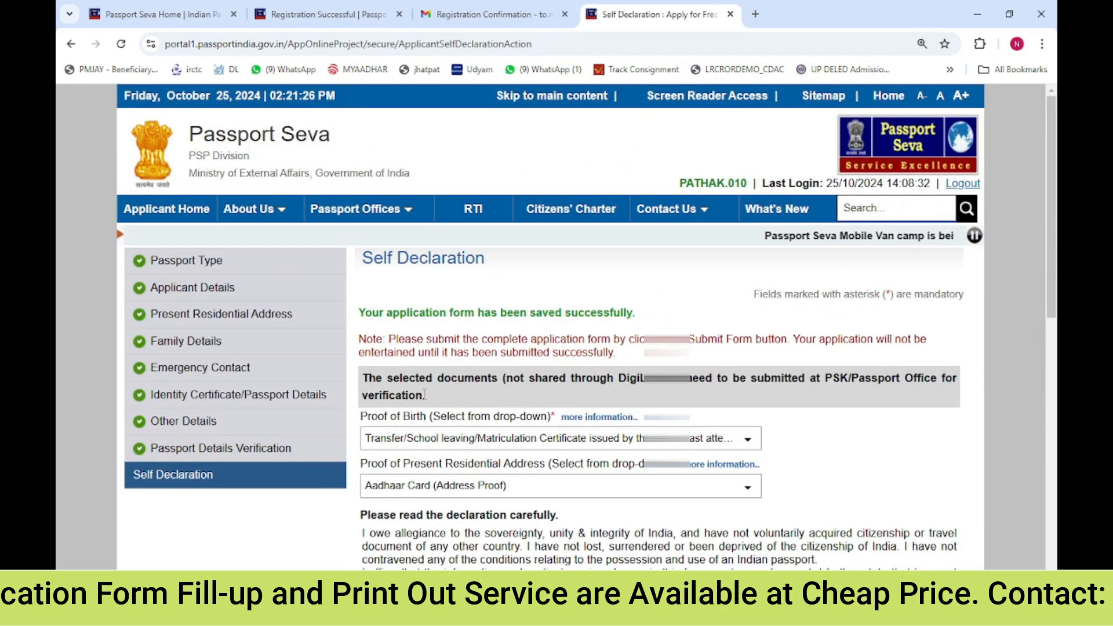
Open the application form preview in a new tab and scroll through it
{"action": "scroll", "coordinate": [580, 489], "scroll_direction": "down", "scroll_amount": 5}
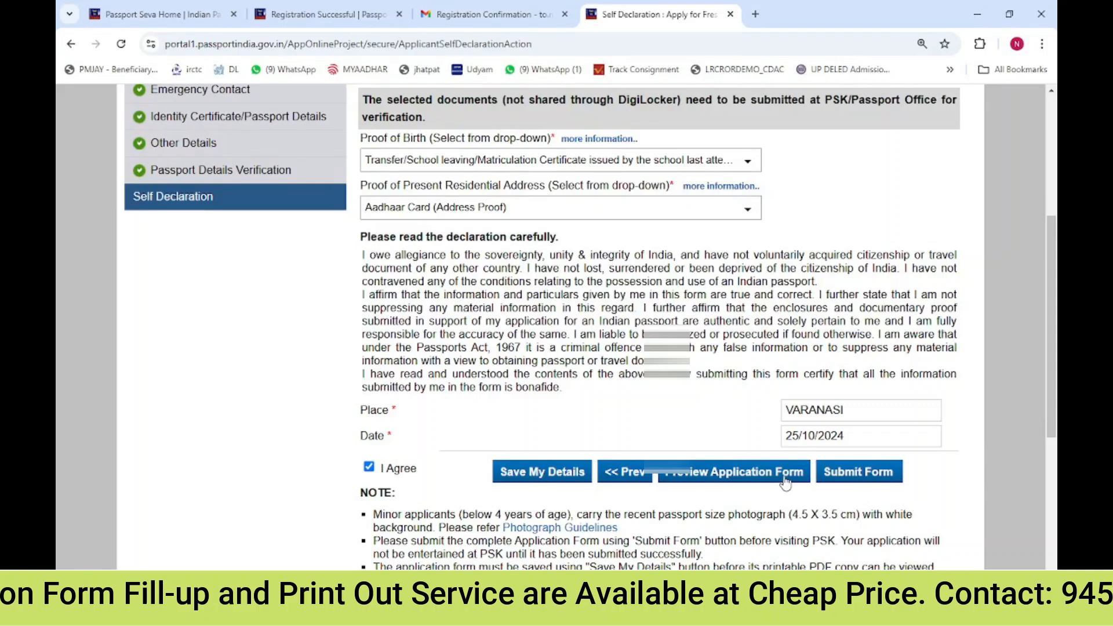
{"action": "left_click", "coordinate": [786, 483]}
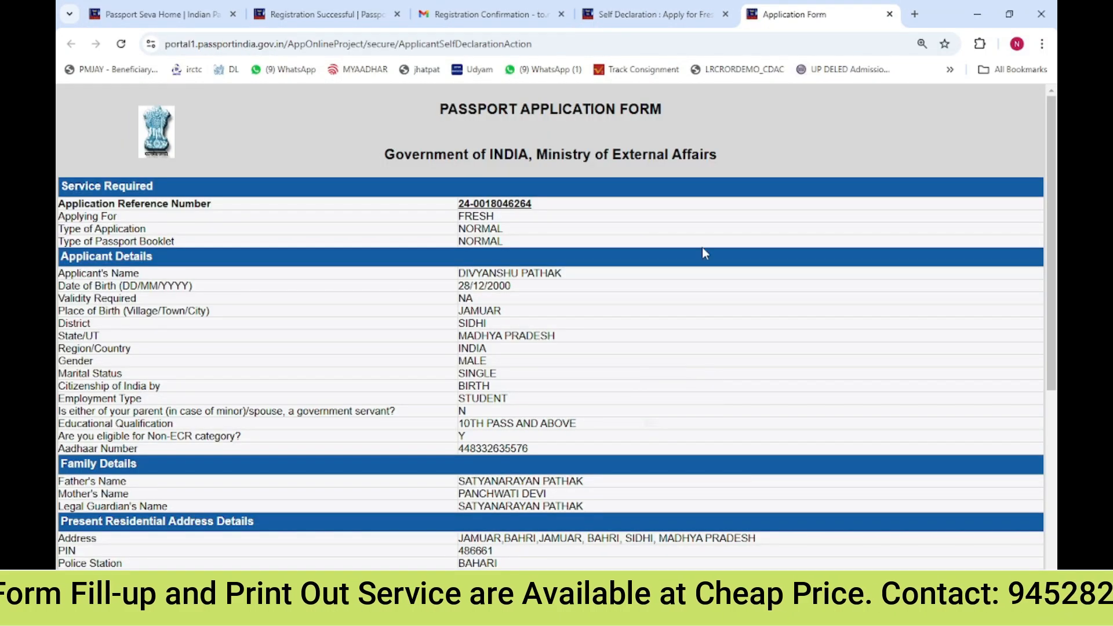
{"action": "left_click", "coordinate": [691, 8]}
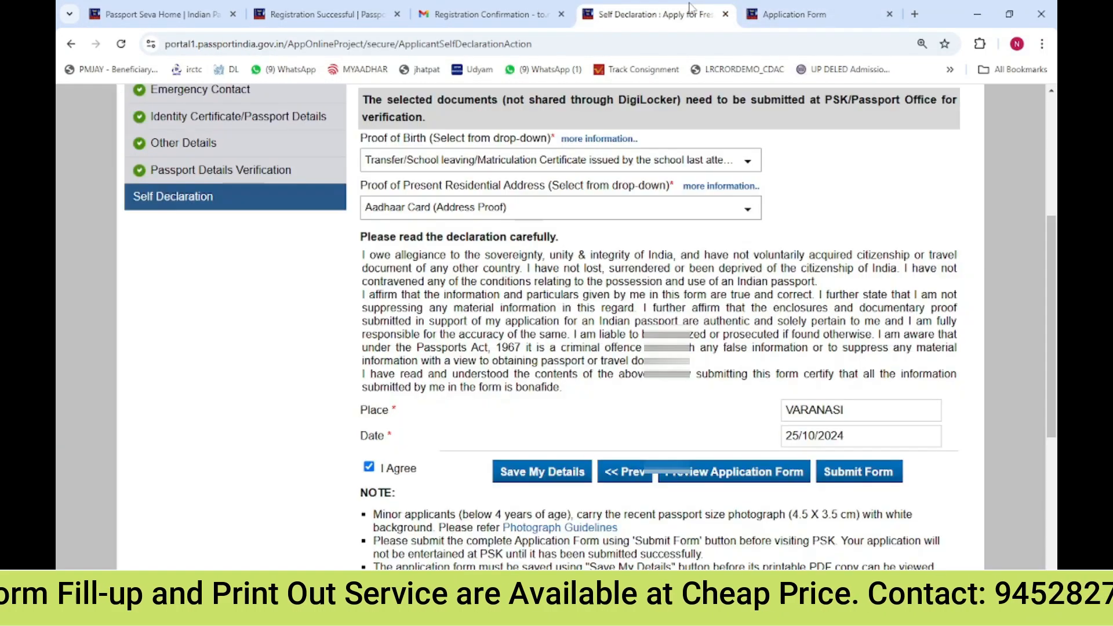
{"action": "left_click", "coordinate": [753, 476]}
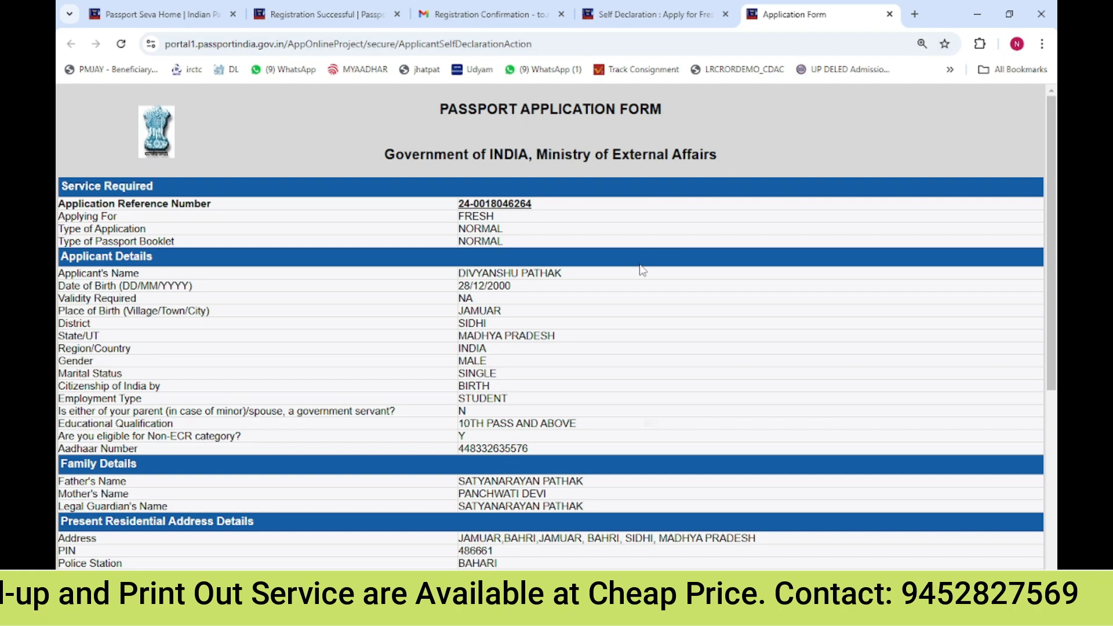
{"action": "scroll", "coordinate": [642, 270], "scroll_direction": "down", "scroll_amount": 1}
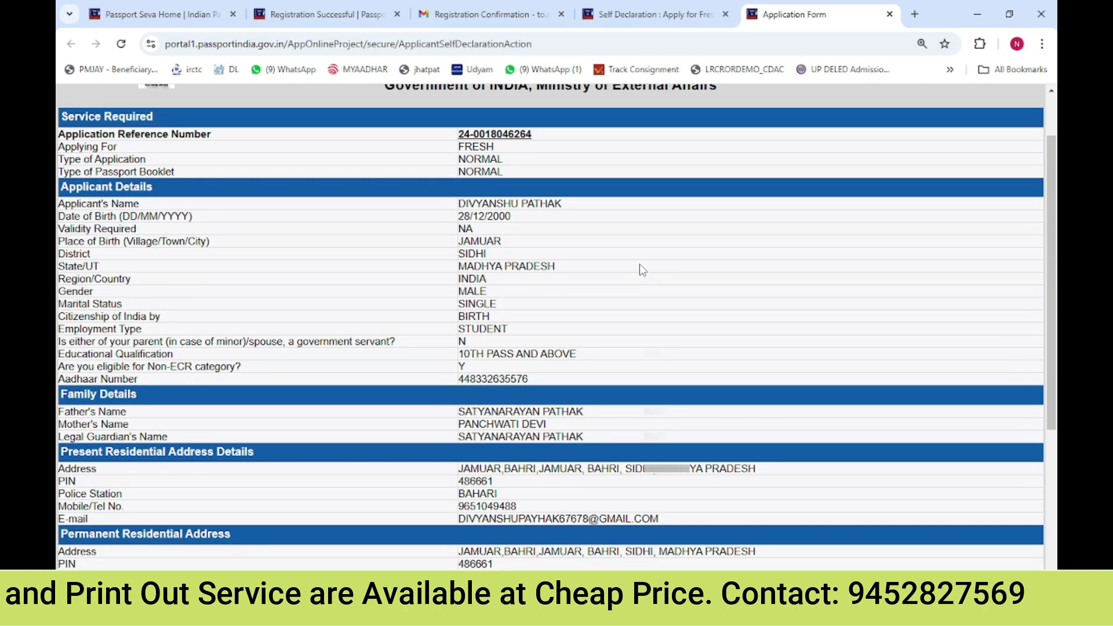
{"action": "scroll", "coordinate": [640, 265], "scroll_direction": "down", "scroll_amount": 4}
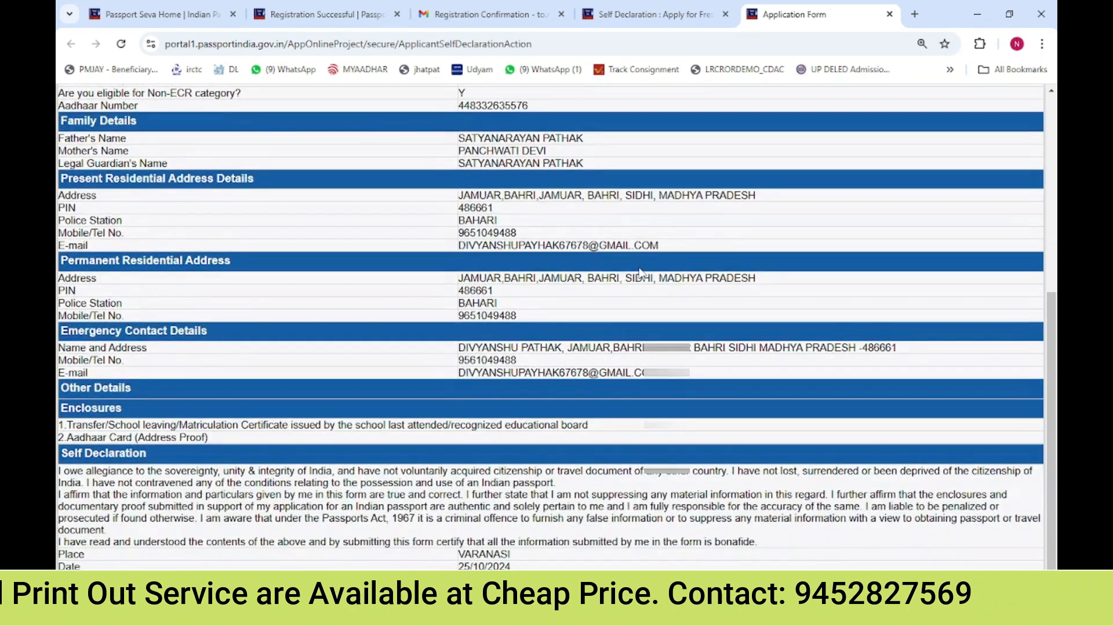
Review the applicant, address, emergency contact and enclosure entries on the application form preview
{"action": "scroll", "coordinate": [640, 271], "scroll_direction": "up", "scroll_amount": 5}
{"action": "left_click_drag", "start_coordinate": [80, 286], "coordinate": [125, 298]}
{"action": "left_click_drag", "start_coordinate": [59, 337], "coordinate": [87, 361]}
{"action": "left_click_drag", "start_coordinate": [65, 398], "coordinate": [116, 425]}
{"action": "left_click_drag", "start_coordinate": [80, 436], "coordinate": [124, 452]}
{"action": "scroll", "coordinate": [99, 435], "scroll_direction": "down", "scroll_amount": 3}
{"action": "scroll", "coordinate": [118, 470], "scroll_direction": "down", "scroll_amount": 2}
{"action": "left_click", "coordinate": [124, 469]}
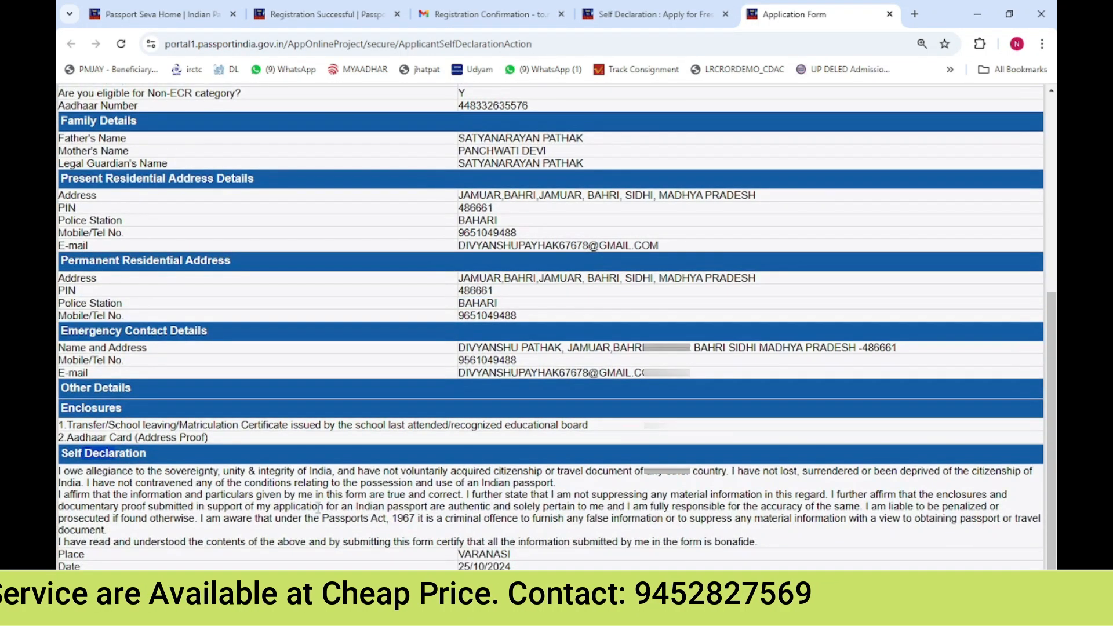
{"action": "scroll", "coordinate": [485, 360], "scroll_direction": "up", "scroll_amount": 1}
Save the application form preview as a PDF and acknowledge the printing prompt
{"action": "key", "text": "ctrl+p"}
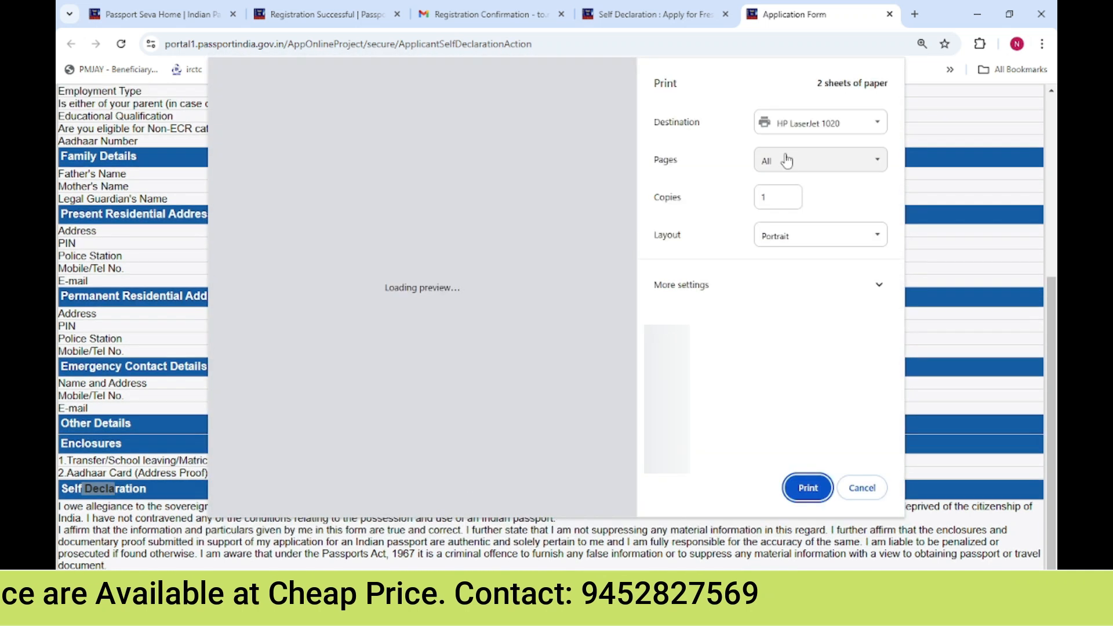
{"action": "left_click", "coordinate": [806, 131]}
{"action": "left_click", "coordinate": [808, 194]}
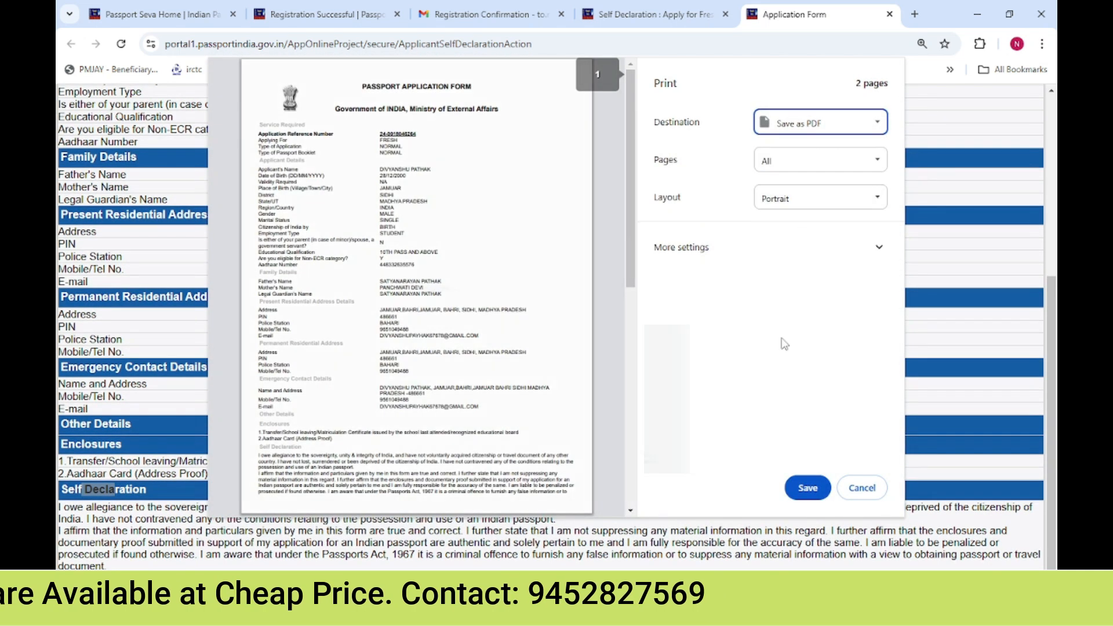
{"action": "left_click", "coordinate": [808, 487]}
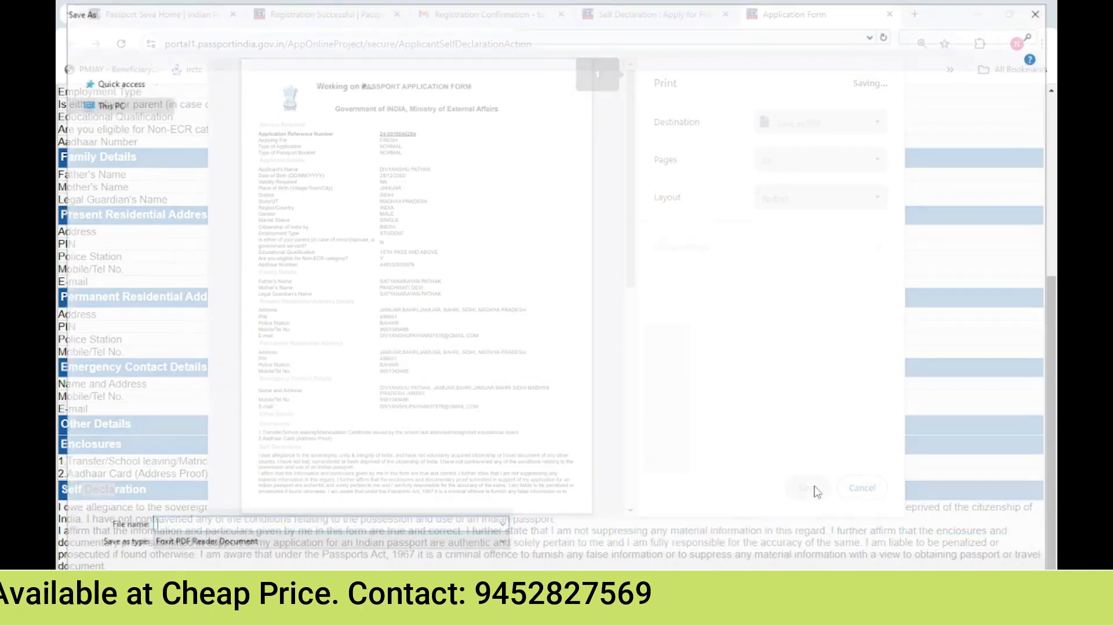
{"action": "key", "text": "Return"}
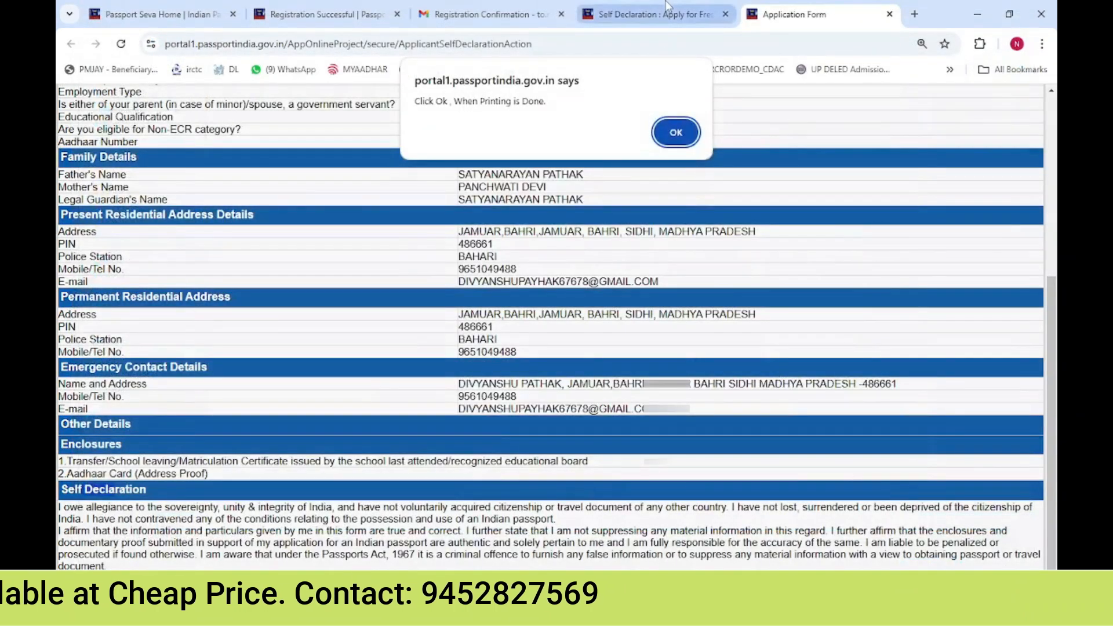
{"action": "left_click", "coordinate": [673, 129]}
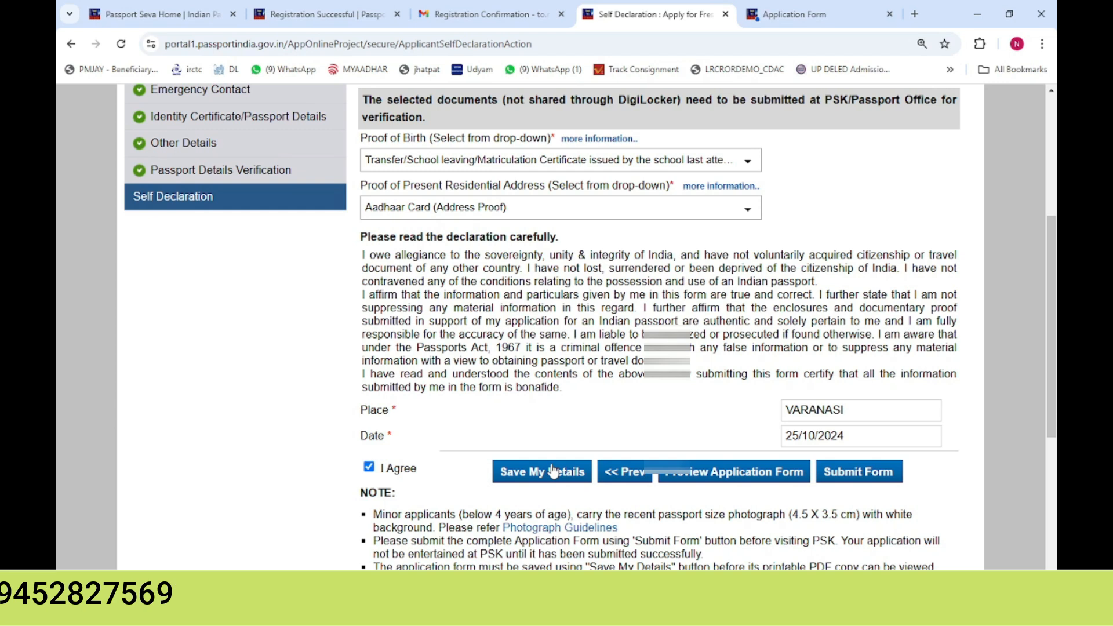
Save the Self Declaration details once more from the application page
{"action": "left_click", "coordinate": [636, 480]}
{"action": "left_click", "coordinate": [622, 143]}
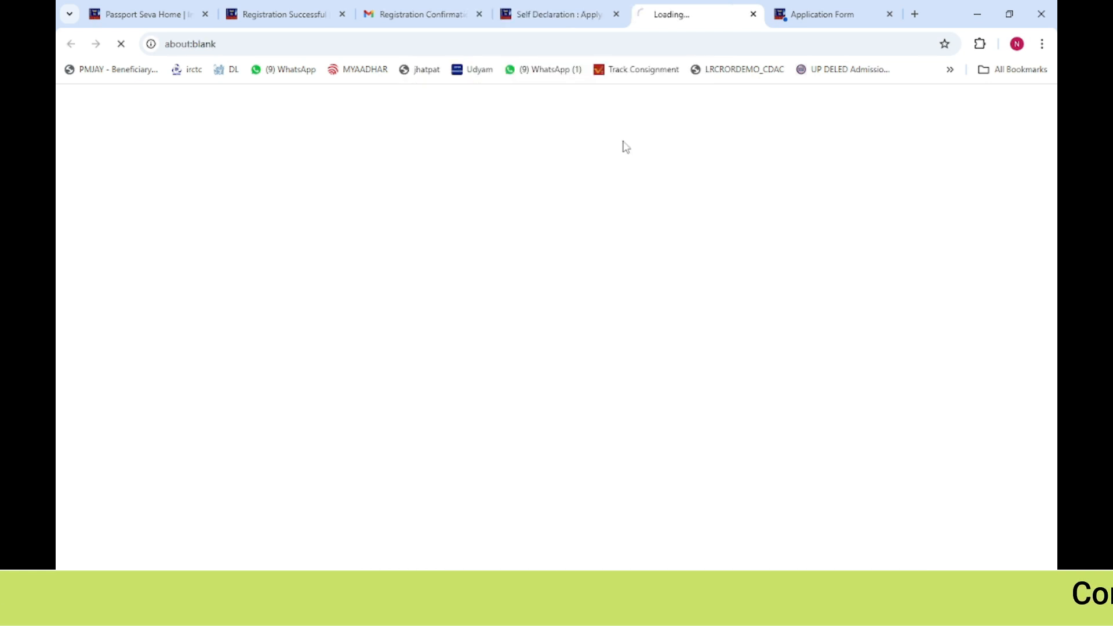
{"action": "scroll", "coordinate": [621, 249], "scroll_direction": "down", "scroll_amount": 6}
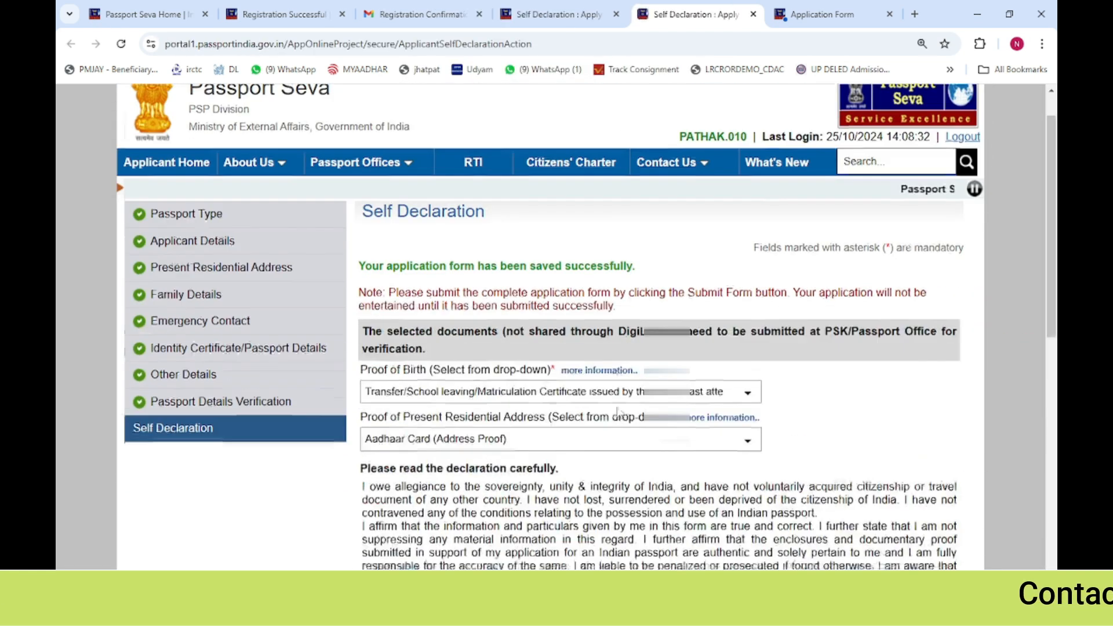